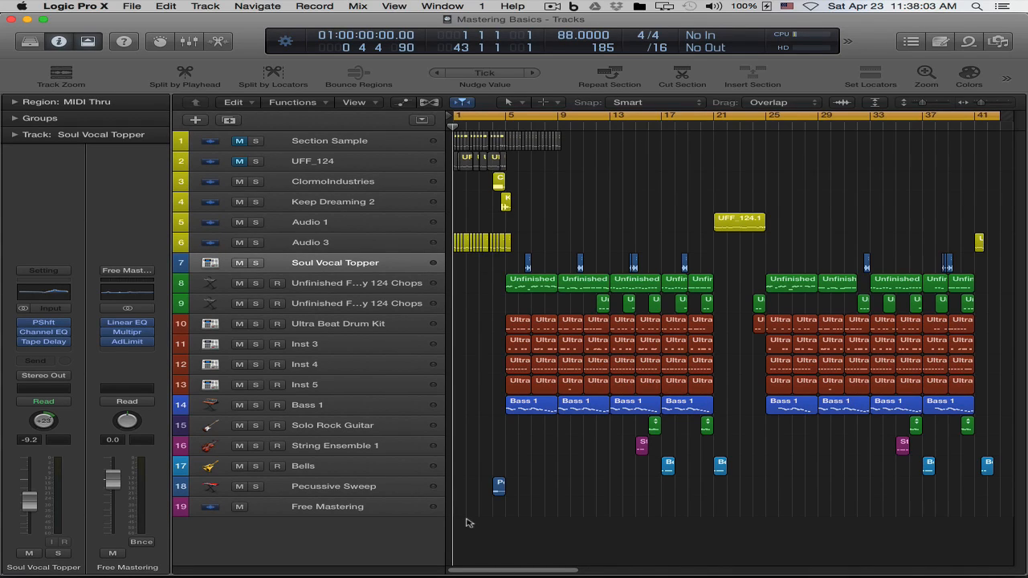
Play the song and bypass the Linear EQ, Multipressor and AdLimit plug-ins on the Free Mastering output channel to compare the sound
{"action": "key", "text": "space"}
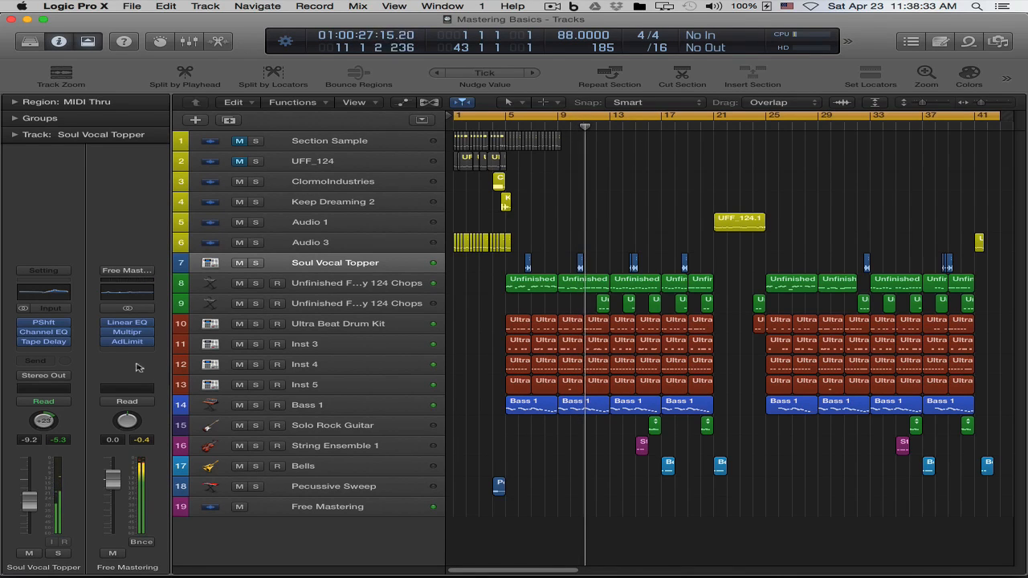
{"action": "mouse_move", "coordinate": [108, 325]}
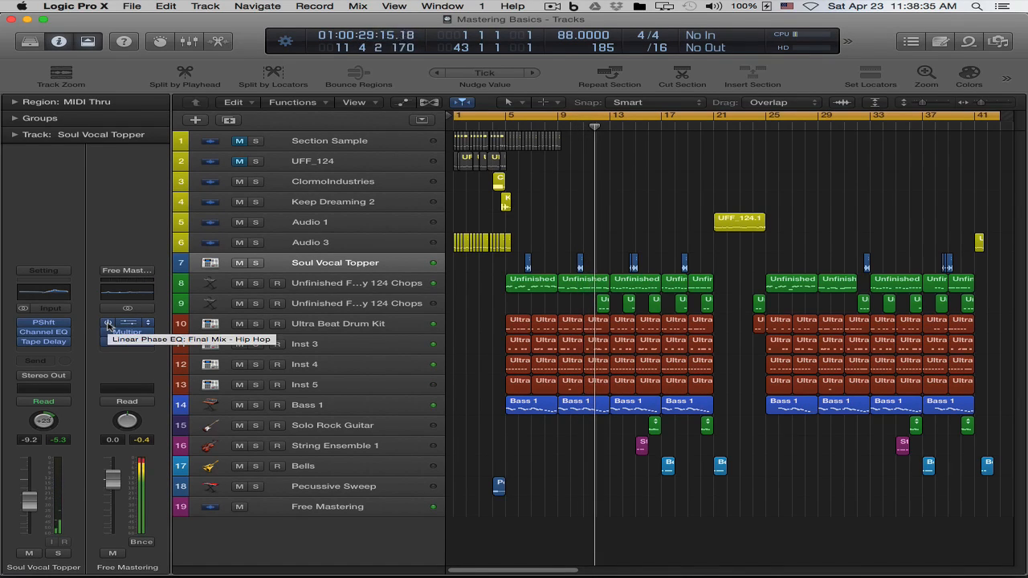
{"action": "left_click_drag", "start_coordinate": [108, 323], "coordinate": [109, 344]}
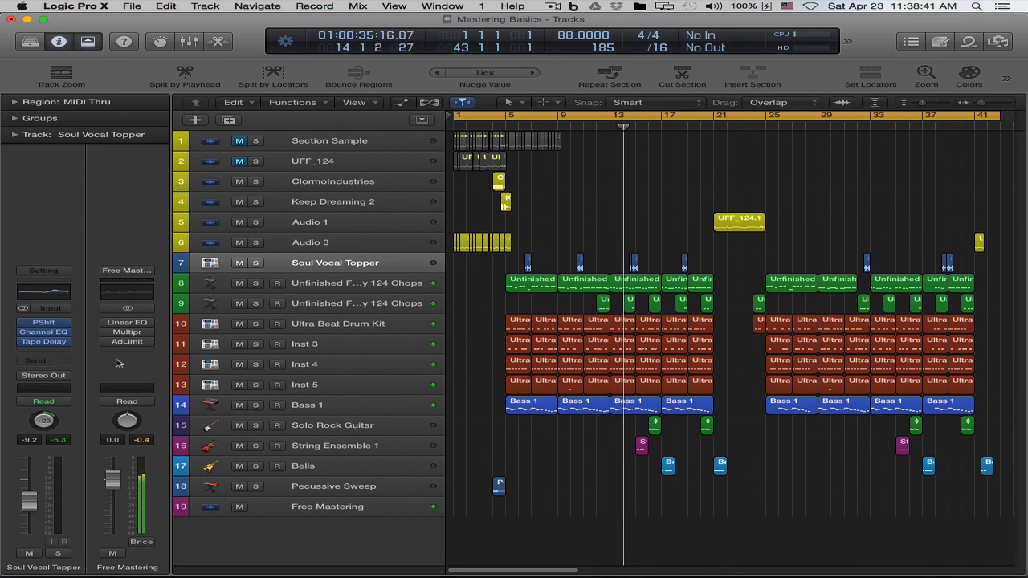
{"action": "key", "text": "space"}
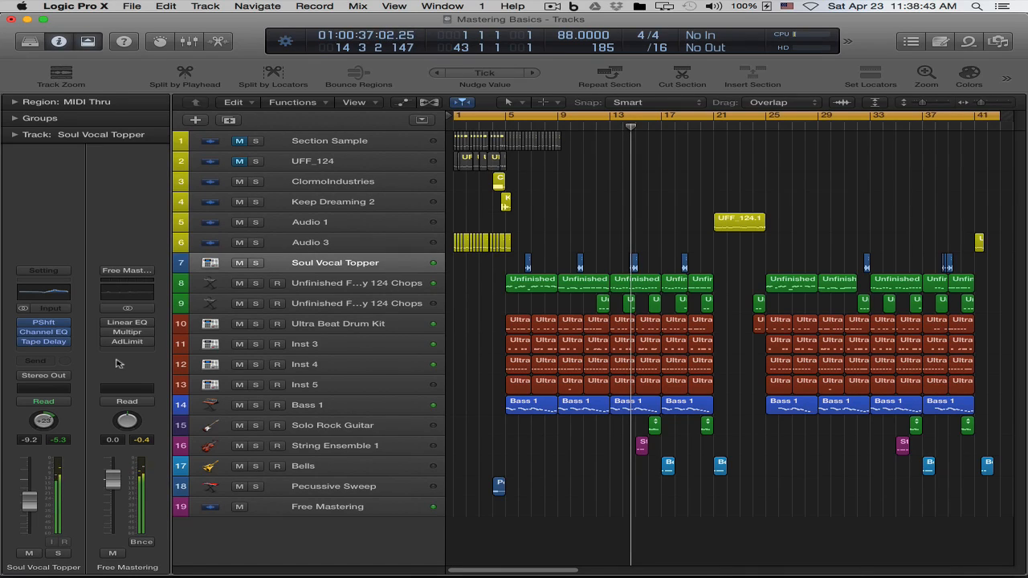
{"action": "key", "text": "Return"}
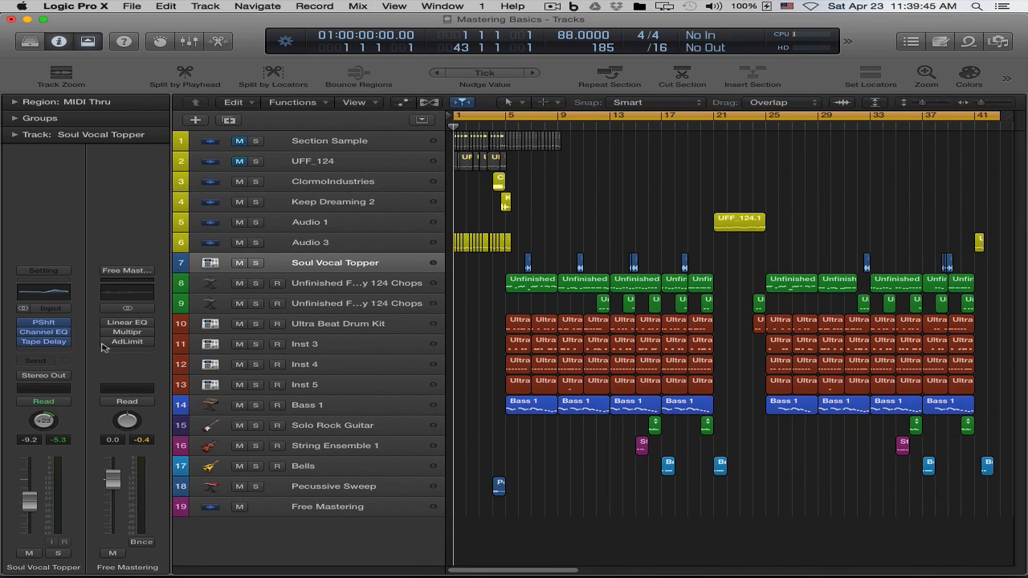
Reset the Free Mastering output channel strip to remove its plug-ins, and hide the master track from the track list
{"action": "mouse_move", "coordinate": [108, 344]}
{"action": "mouse_move", "coordinate": [129, 334]}
{"action": "left_click", "coordinate": [151, 273]}
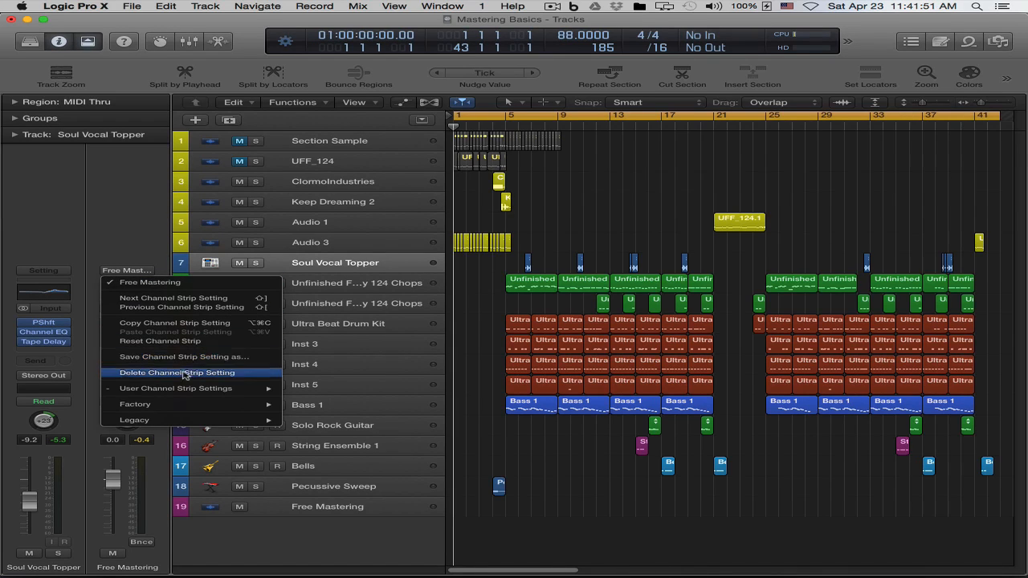
{"action": "left_click", "coordinate": [178, 341]}
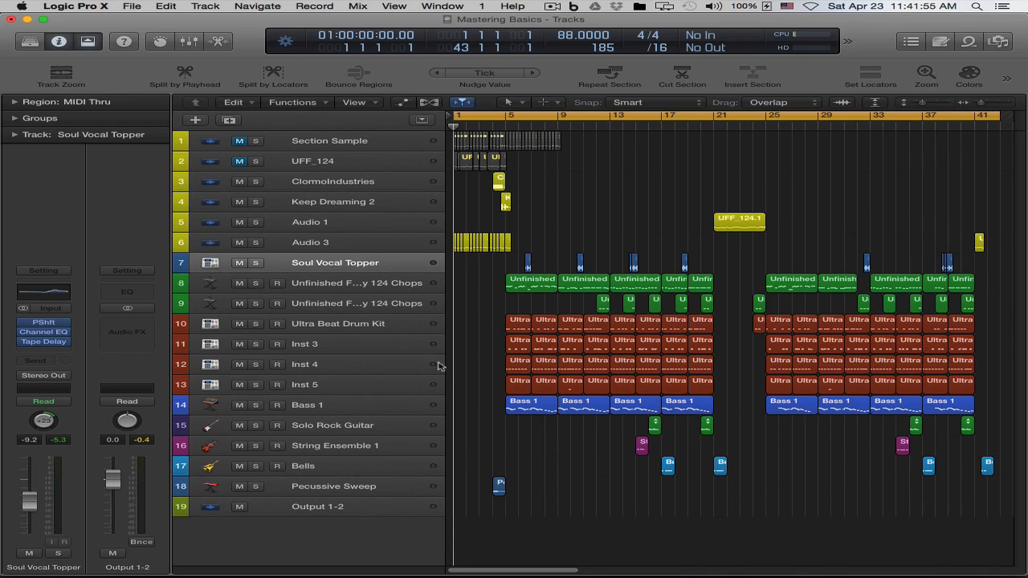
{"action": "key", "text": "shift+super+m"}
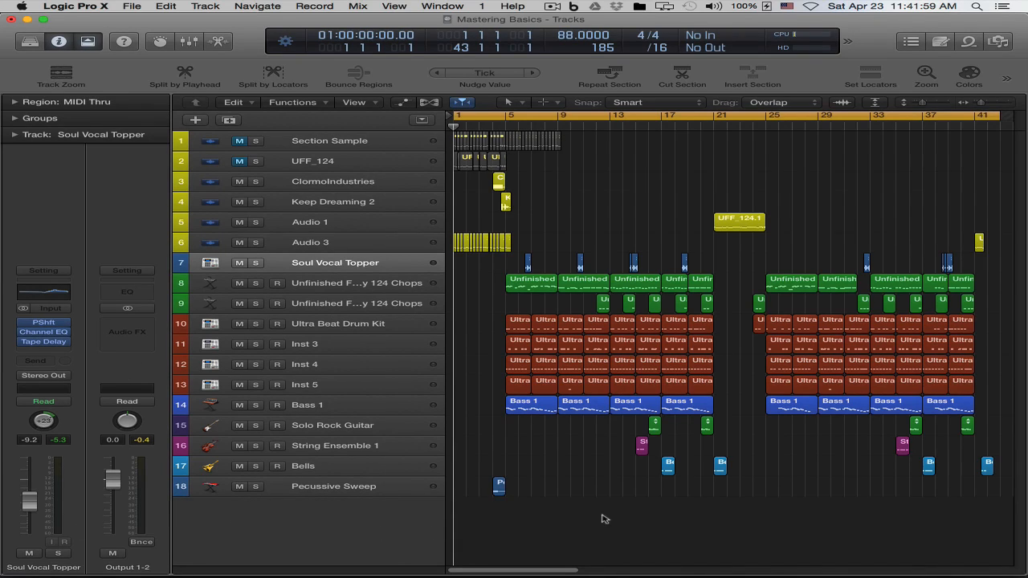
Show the mixer and play the song to check the peak level of the Output 1-2 channel
{"action": "key", "text": "x"}
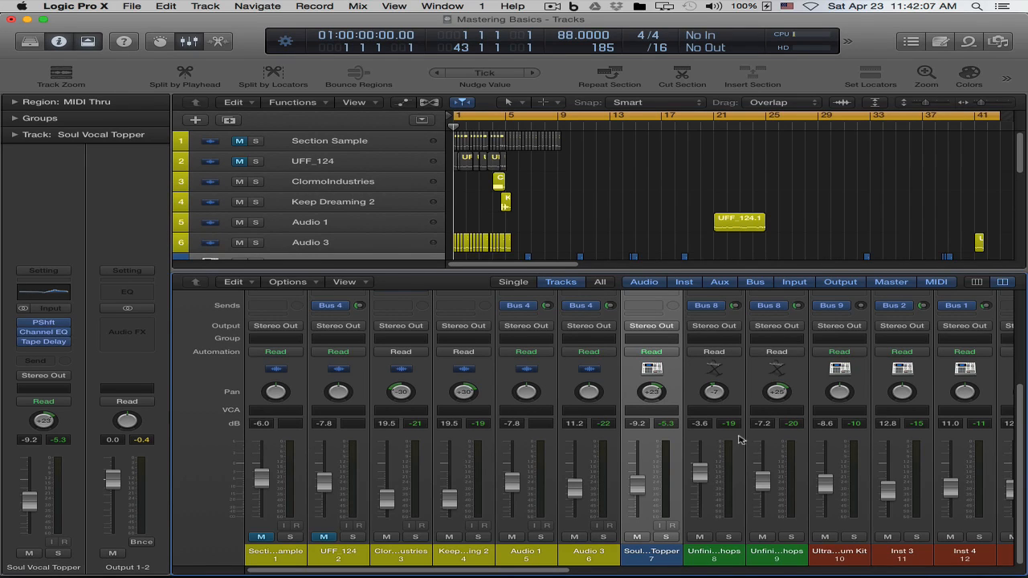
{"action": "left_click_drag", "start_coordinate": [564, 570], "coordinate": [519, 570]}
{"action": "key", "text": "space"}
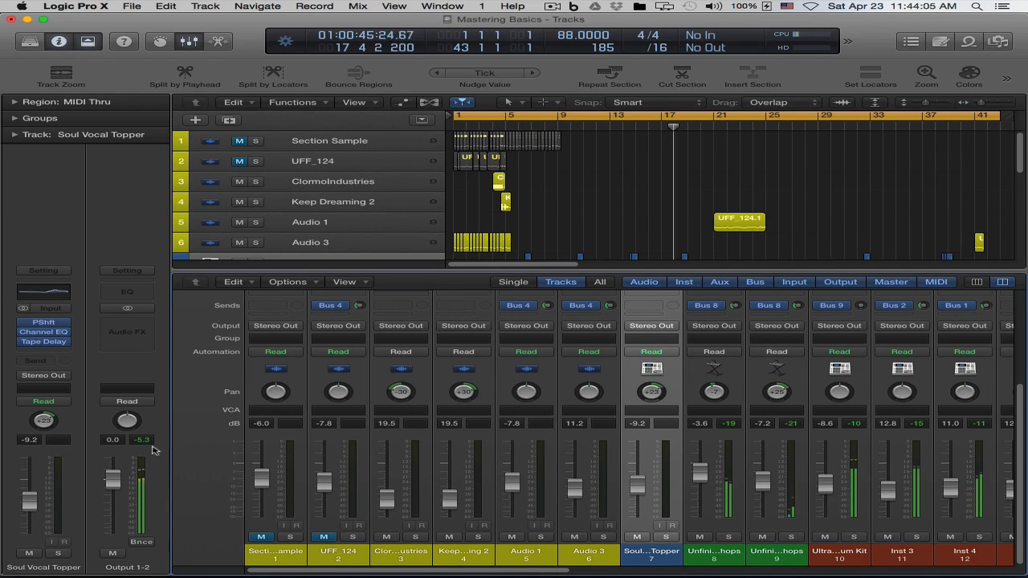
{"action": "key", "text": "space"}
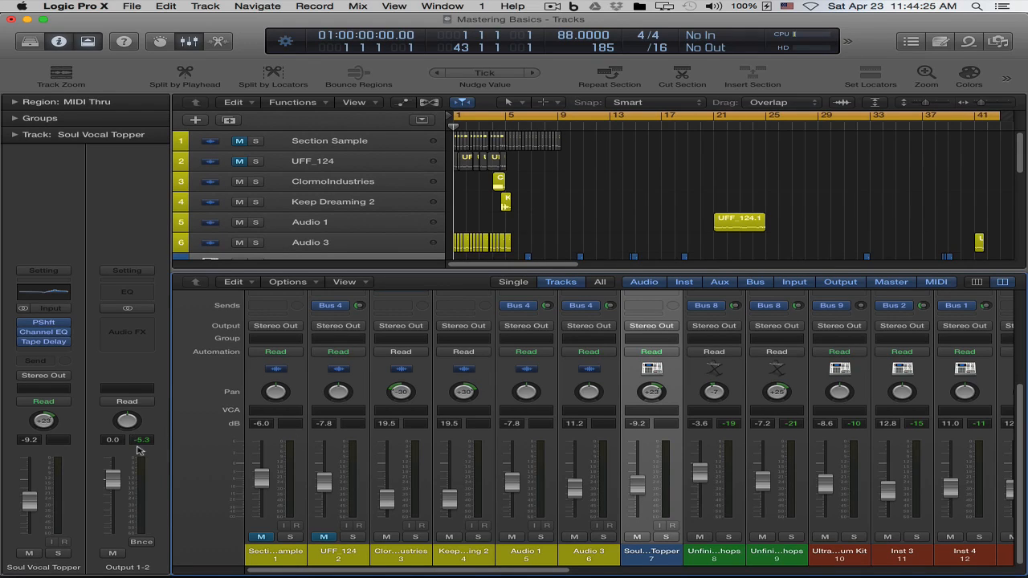
Select all channel strips from Section Sample through Pecussive Sweep, try lowering their faders together by 2 dB, restore the levels and hide the mixer
{"action": "left_click", "coordinate": [298, 440]}
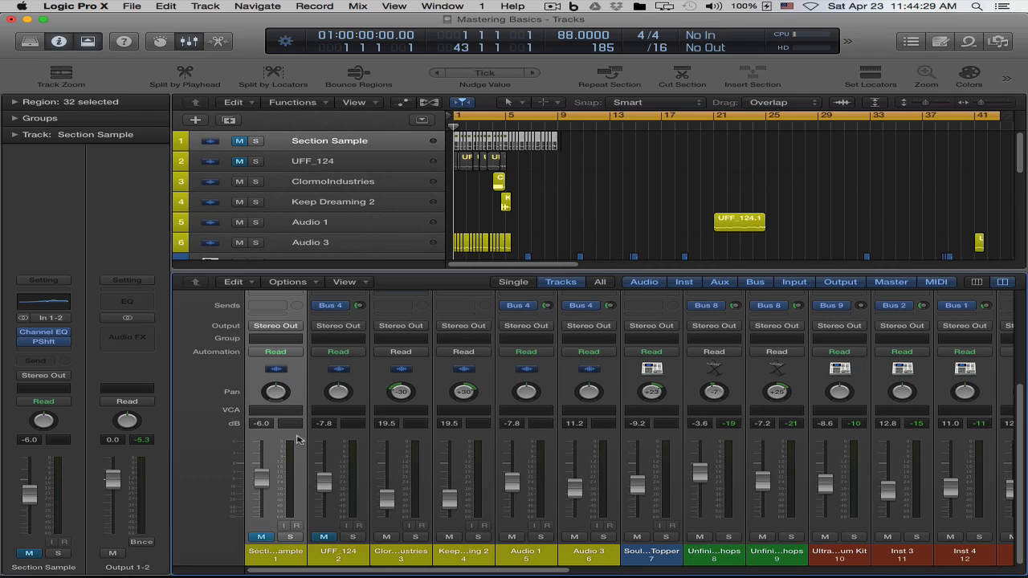
{"action": "left_click_drag", "start_coordinate": [568, 571], "coordinate": [787, 572]}
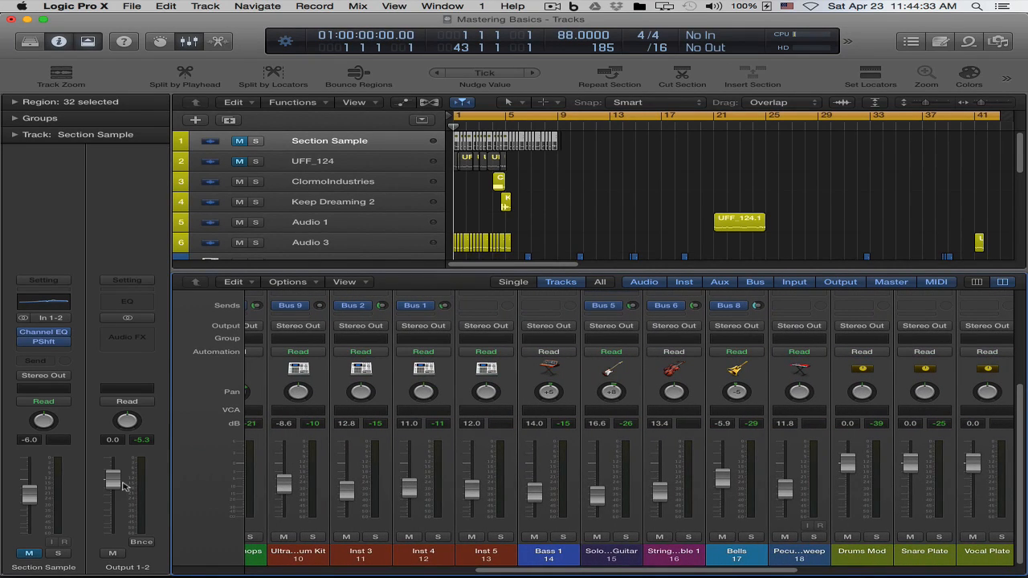
{"action": "left_click_drag", "start_coordinate": [773, 571], "coordinate": [498, 572]}
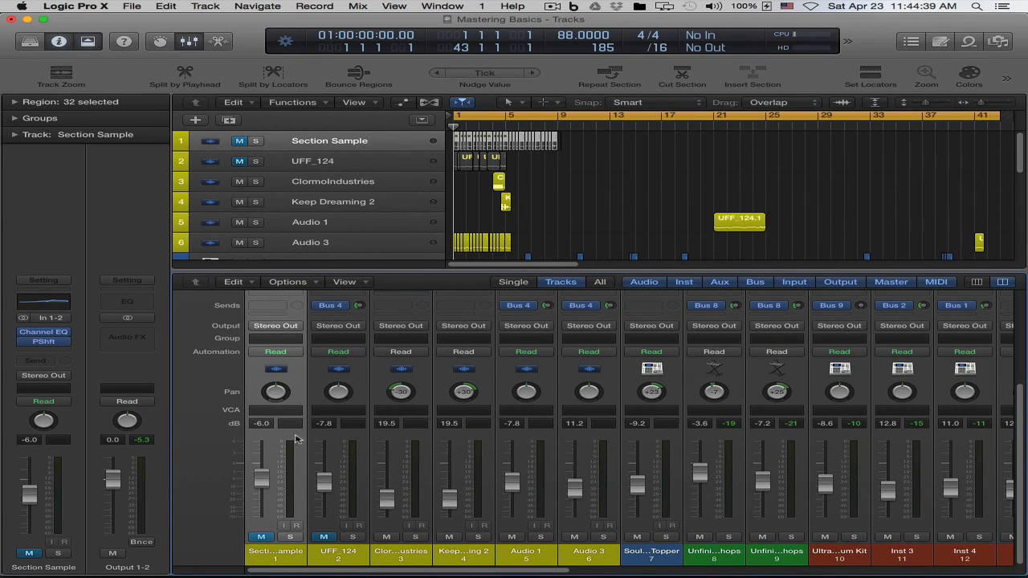
{"action": "left_click_drag", "start_coordinate": [465, 570], "coordinate": [761, 575]}
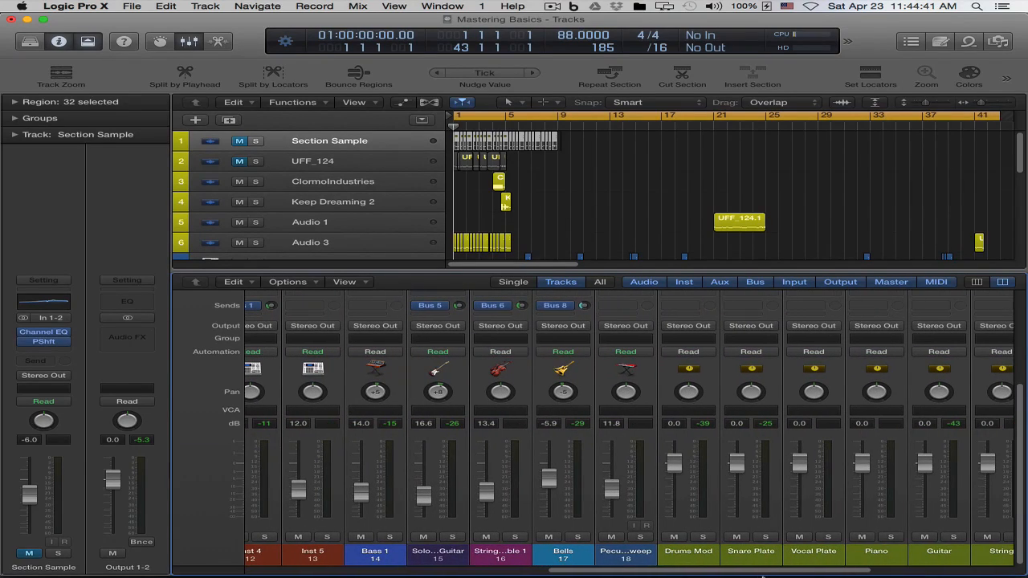
{"action": "left_click", "coordinate": [645, 439], "text": "shift"}
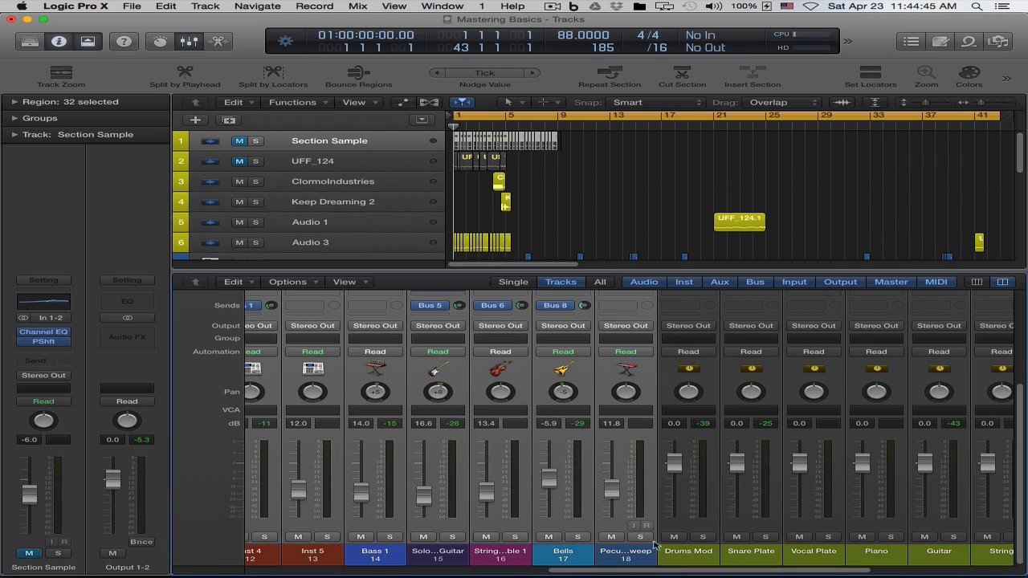
{"action": "left_click_drag", "start_coordinate": [680, 571], "coordinate": [847, 573]}
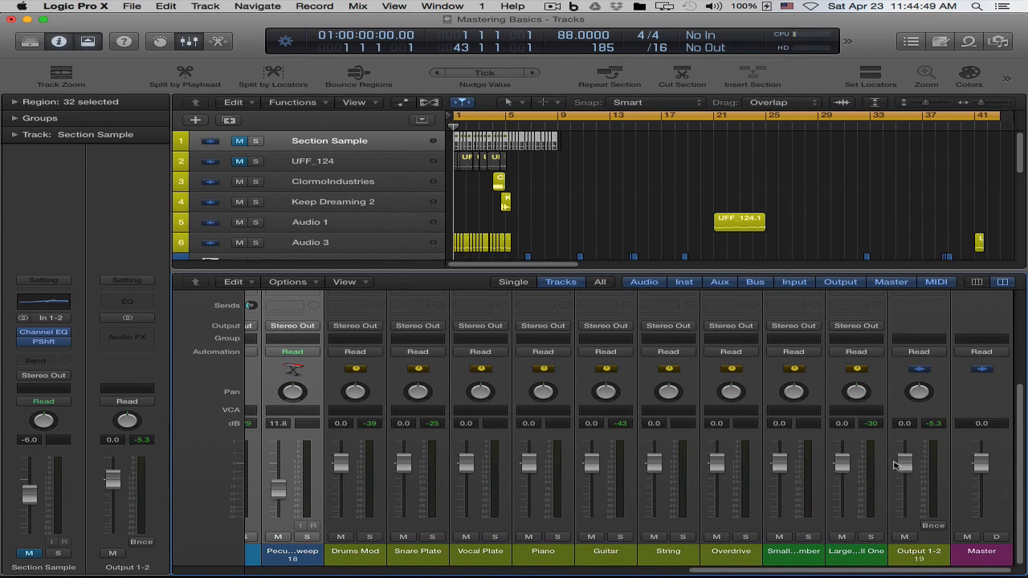
{"action": "left_click_drag", "start_coordinate": [894, 571], "coordinate": [391, 571]}
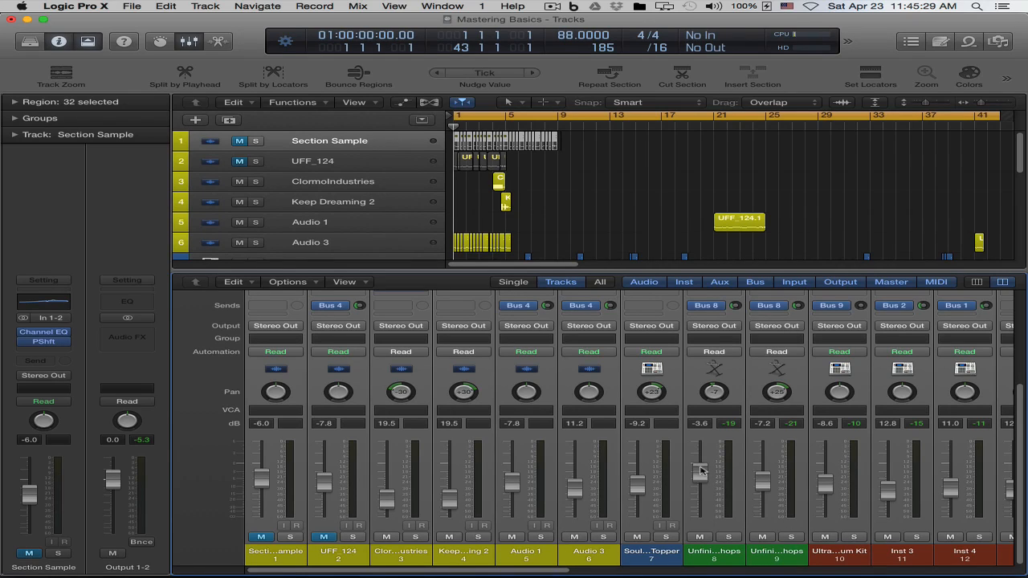
{"action": "left_click_drag", "start_coordinate": [700, 471], "coordinate": [700, 481]}
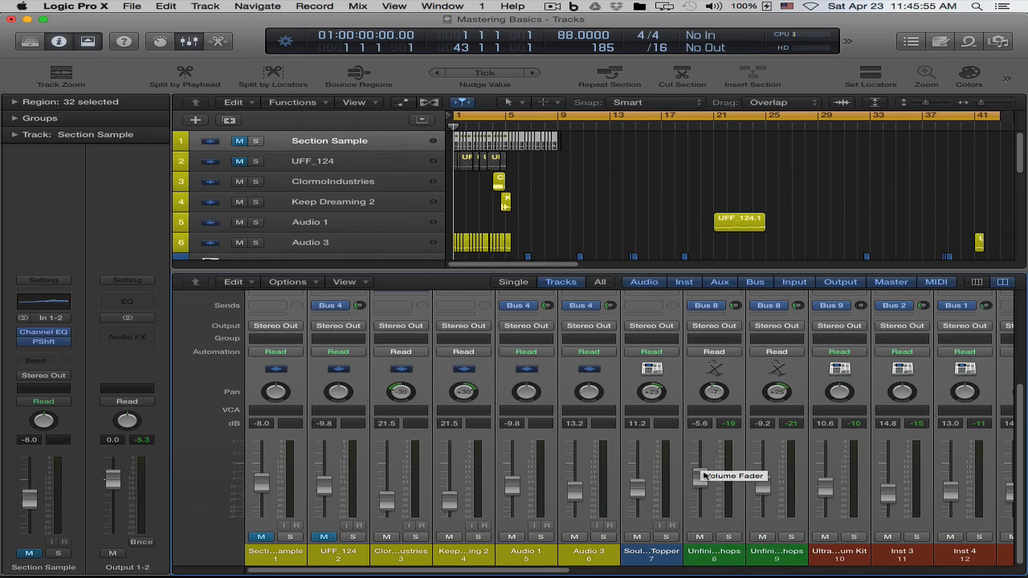
{"action": "left_click_drag", "start_coordinate": [703, 475], "coordinate": [703, 466]}
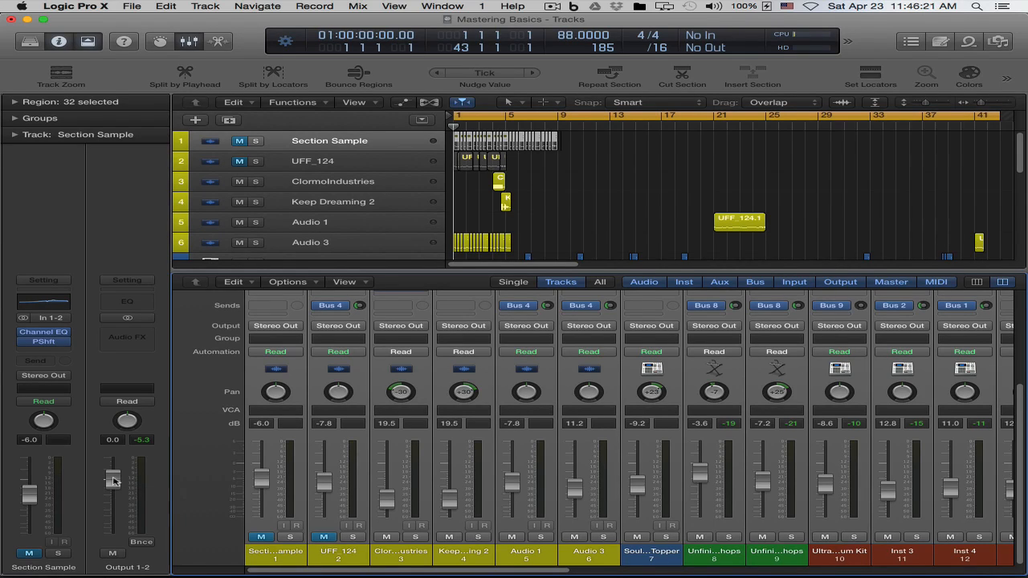
{"action": "key", "text": "x"}
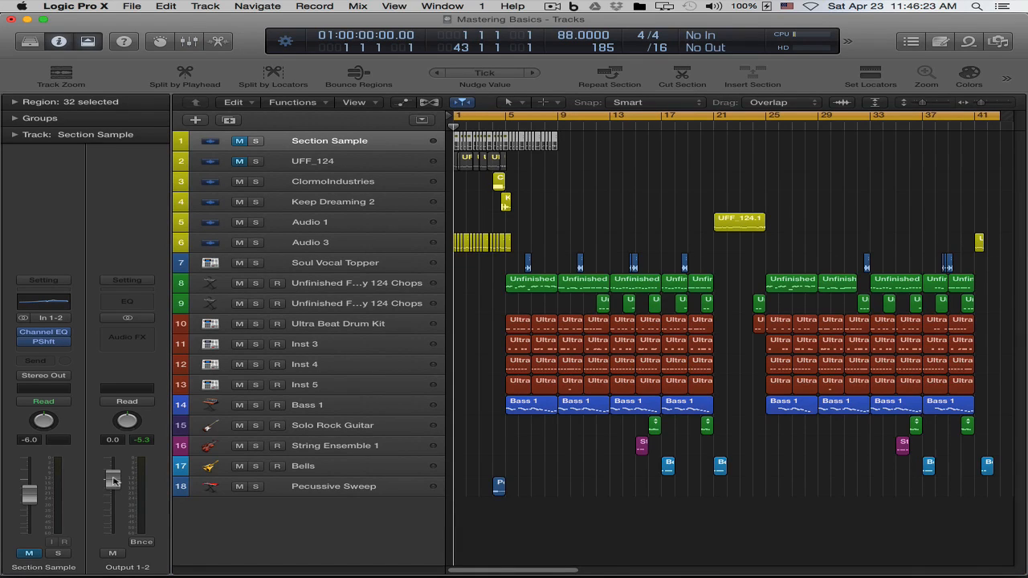
Deselect the regions and open the bounce settings for the whole project
{"action": "left_click", "coordinate": [543, 519]}
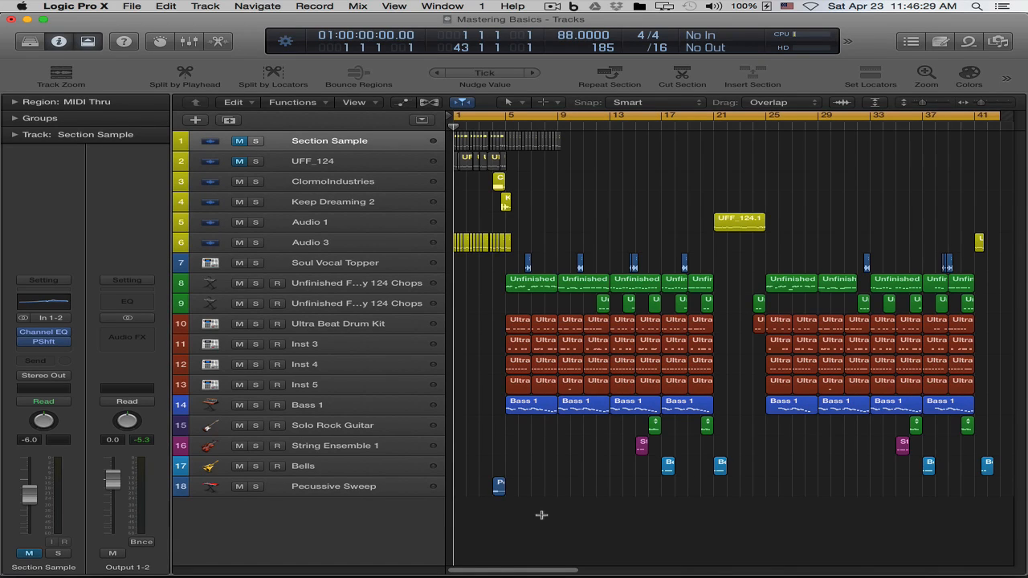
{"action": "key", "text": "super+b"}
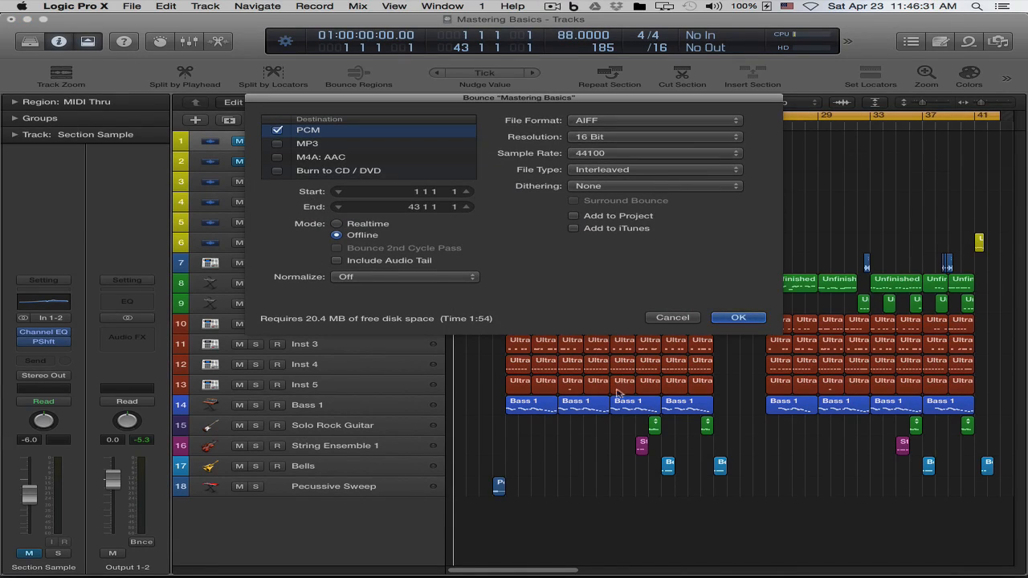
{"action": "left_click", "coordinate": [651, 322]}
{"action": "left_click", "coordinate": [137, 10]}
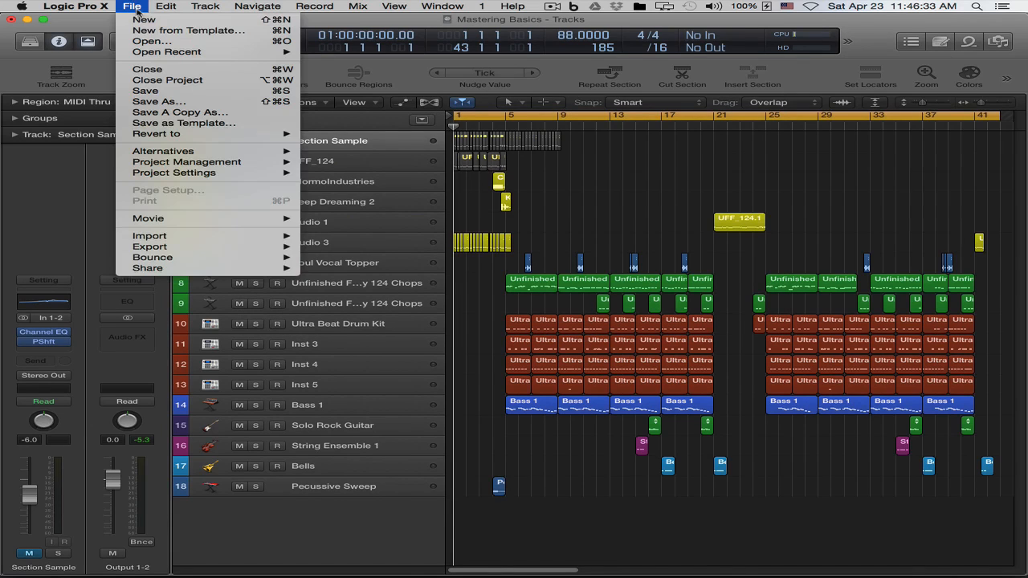
{"action": "mouse_move", "coordinate": [201, 257]}
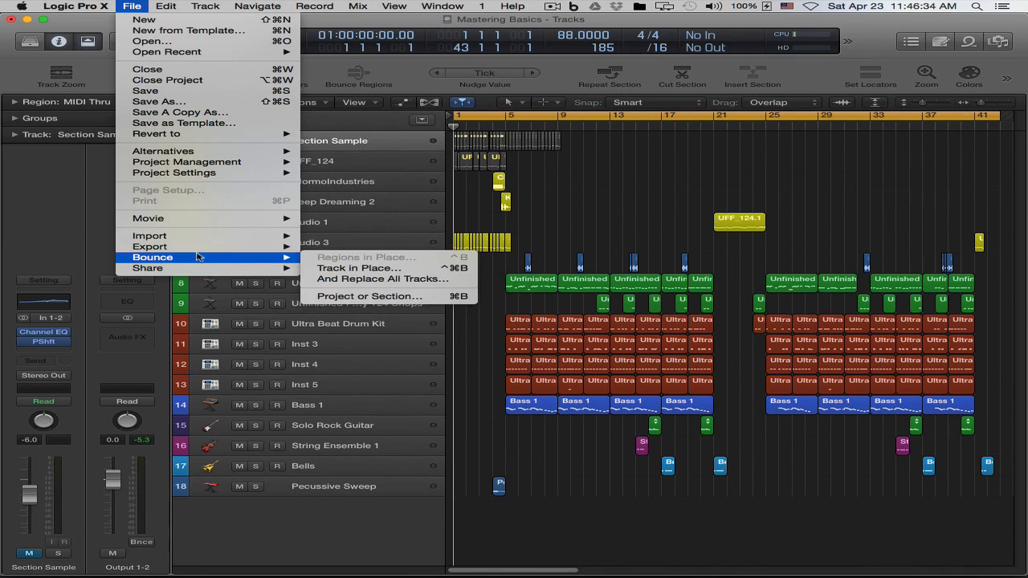
{"action": "left_click", "coordinate": [385, 297]}
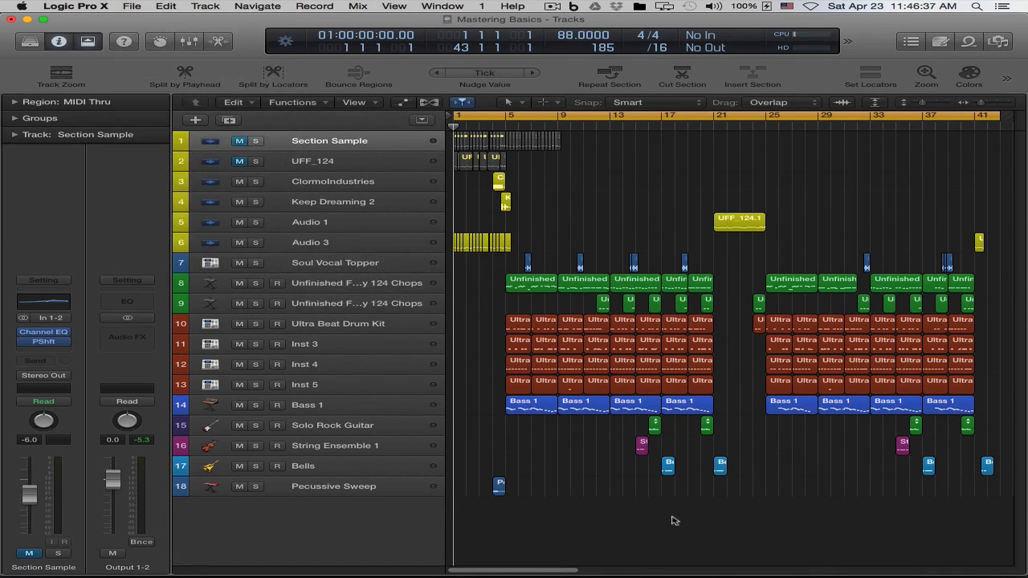
{"action": "left_click_drag", "start_coordinate": [505, 105], "coordinate": [600, 246]}
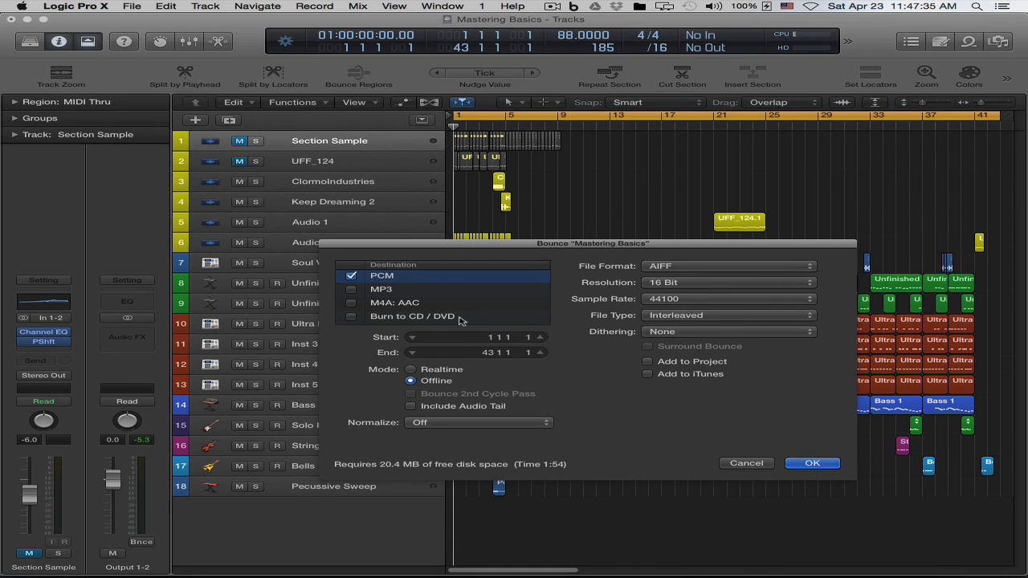
Review the bounce settings for the MP3, M4A: AAC and Burn to CD / DVD destinations, and return to the PCM settings
{"action": "left_click", "coordinate": [448, 289]}
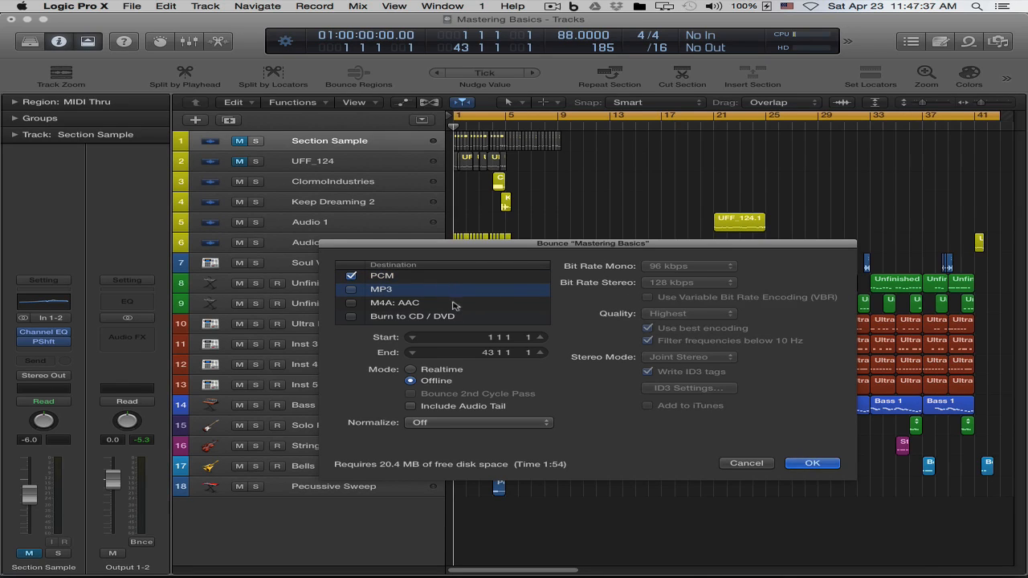
{"action": "left_click", "coordinate": [457, 308]}
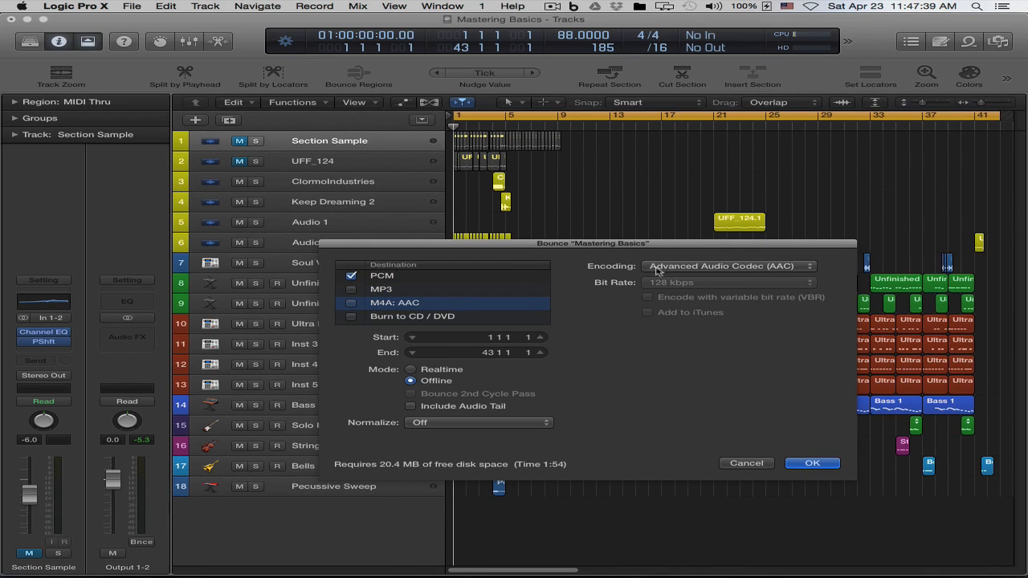
{"action": "left_click", "coordinate": [522, 317]}
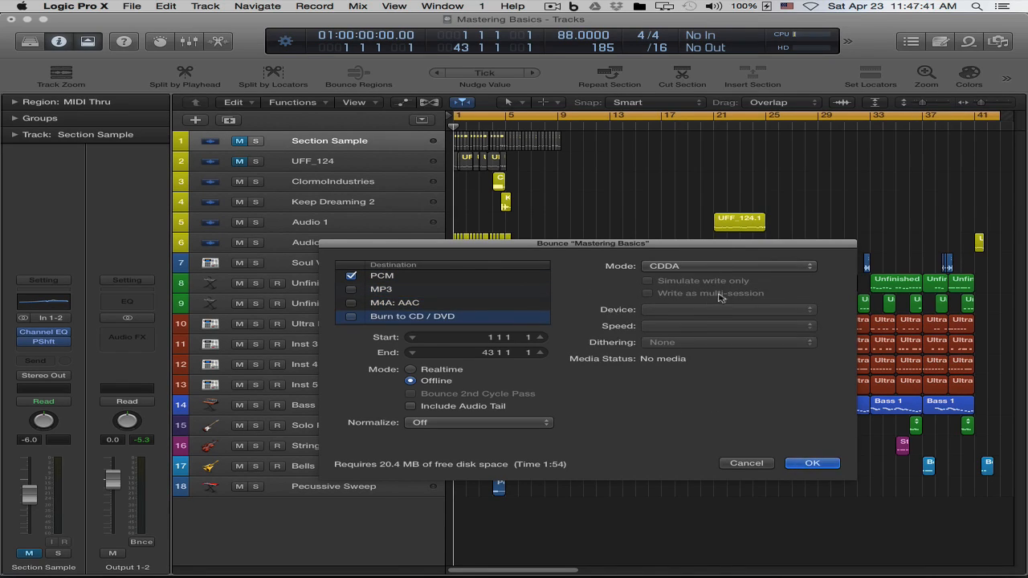
{"action": "left_click", "coordinate": [455, 278]}
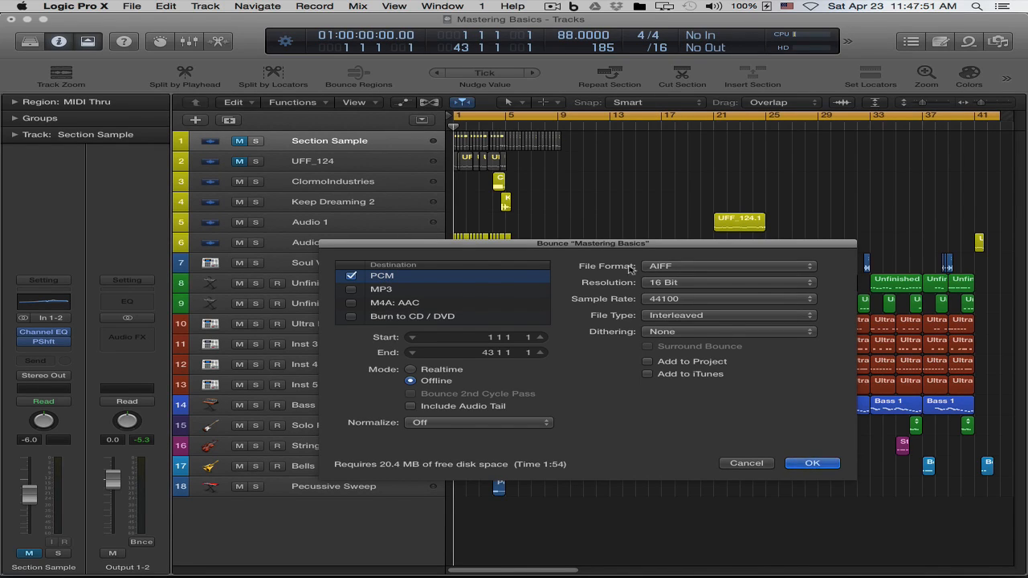
Set the PCM bounce's file format to Wave and look through the resolution choices, keeping 16 Bit
{"action": "left_click", "coordinate": [667, 267]}
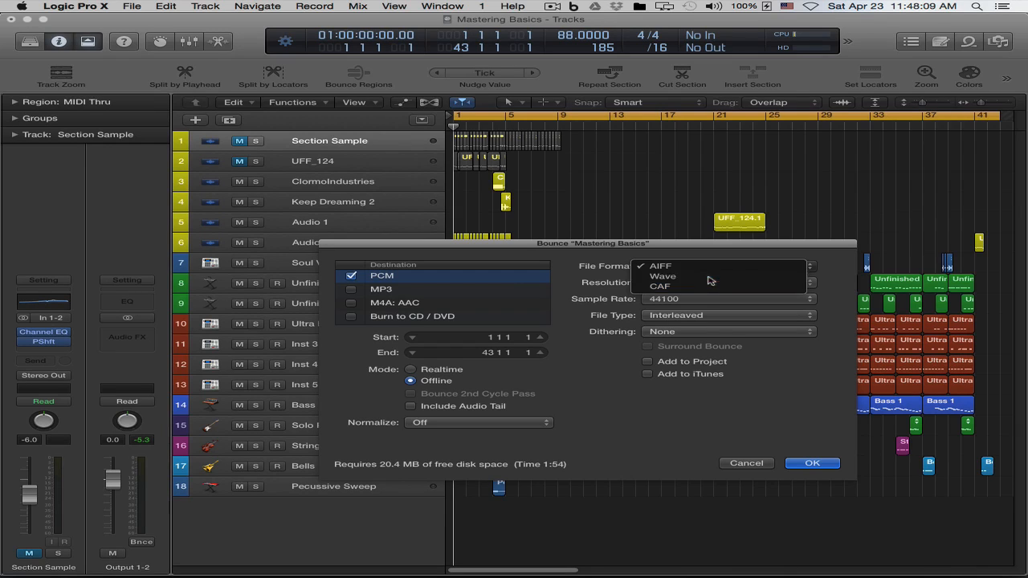
{"action": "left_click", "coordinate": [710, 277]}
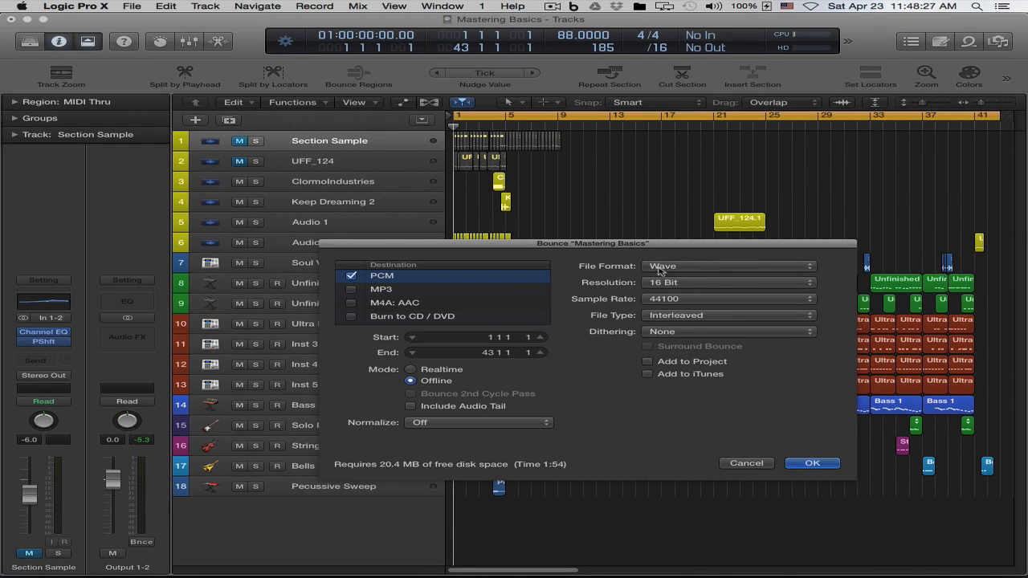
{"action": "left_click", "coordinate": [702, 283]}
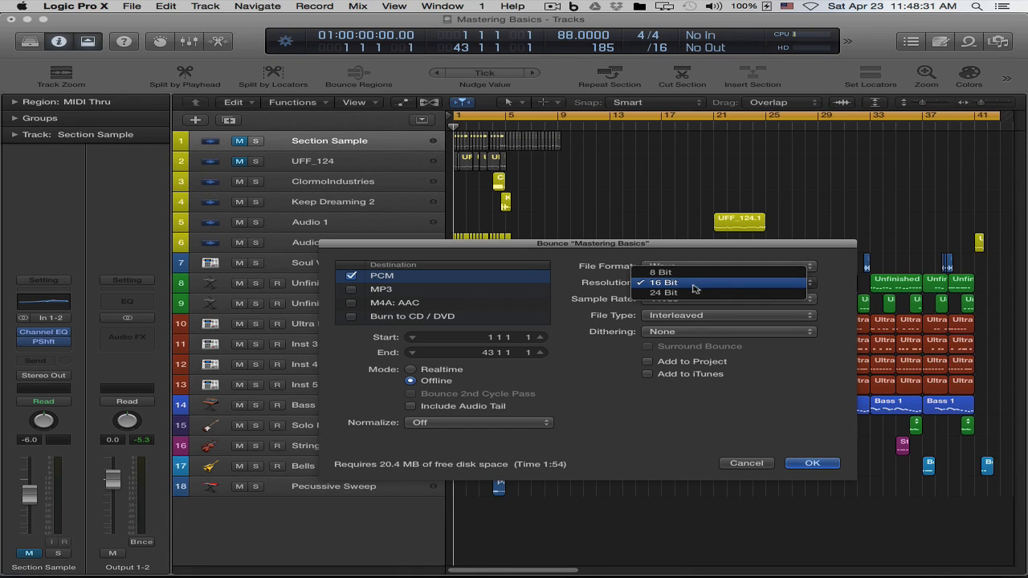
{"action": "left_click", "coordinate": [578, 271]}
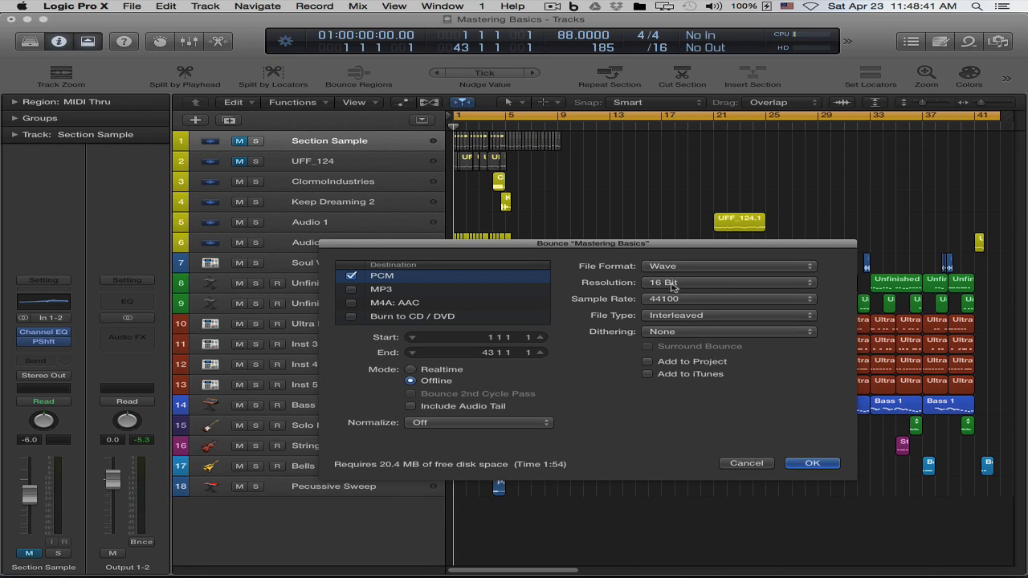
Set the PCM bounce's resolution to 24 Bit and recheck the available bit depths
{"action": "left_click", "coordinate": [724, 284]}
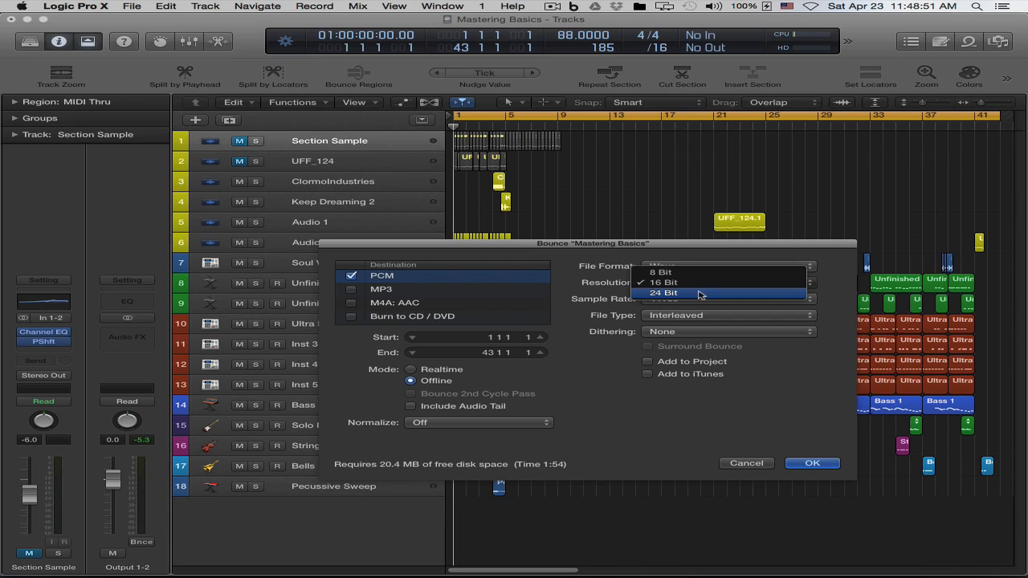
{"action": "left_click", "coordinate": [700, 294]}
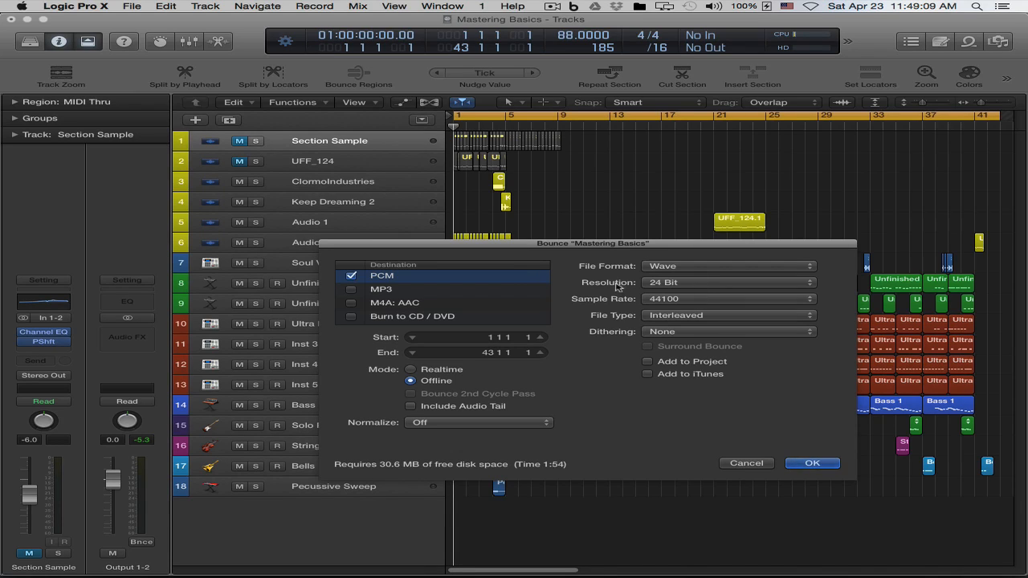
{"action": "left_click", "coordinate": [692, 283]}
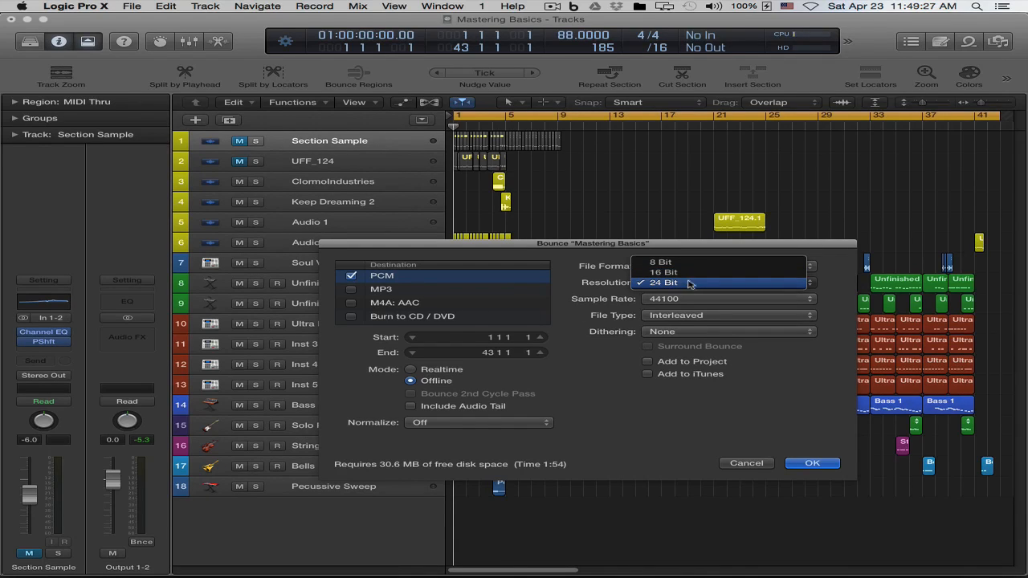
{"action": "left_click", "coordinate": [706, 411]}
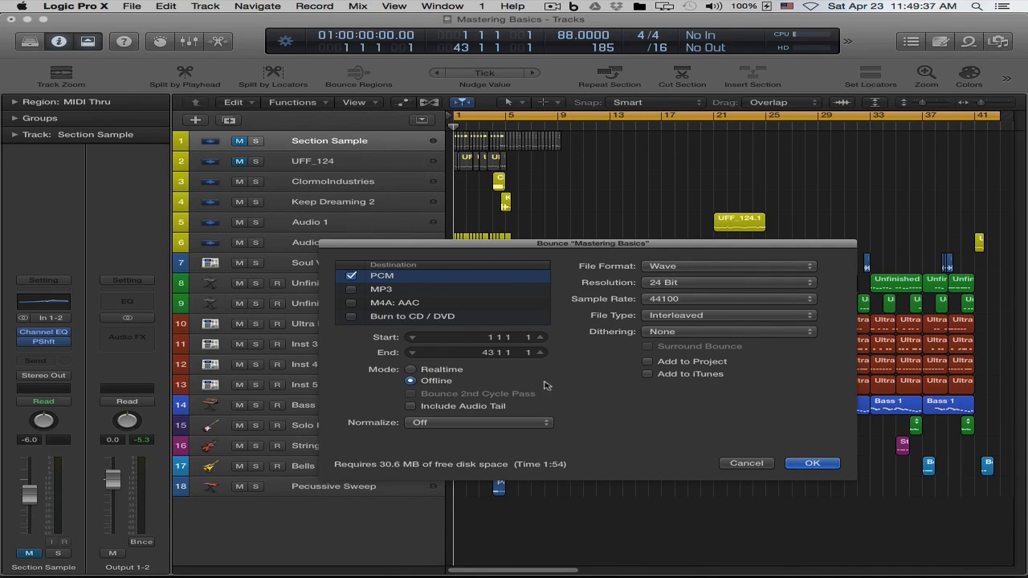
Look through the sample rate, file type and dithering choices, keeping 44100, Interleaved and None
{"action": "left_click", "coordinate": [686, 301]}
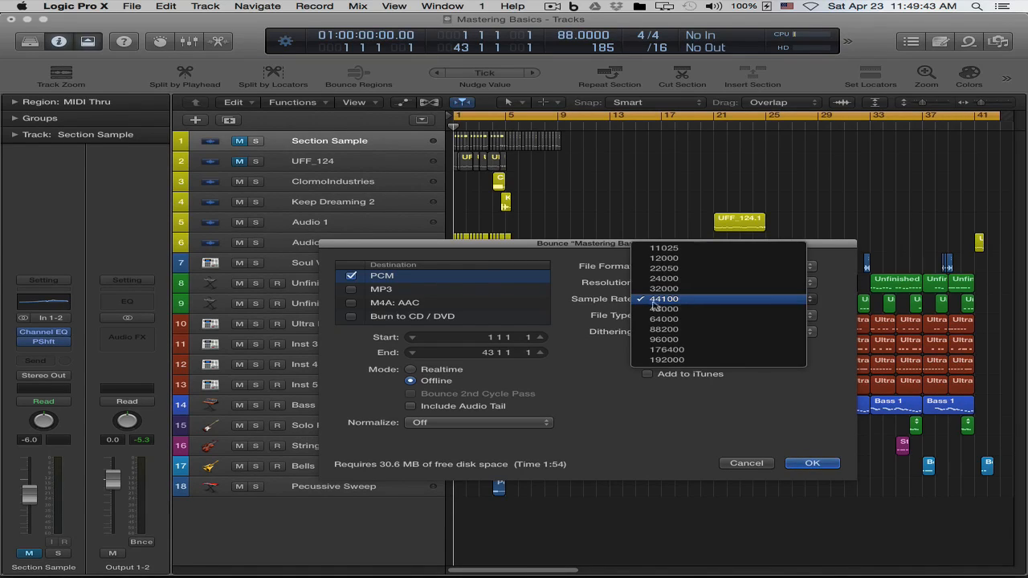
{"action": "left_click", "coordinate": [682, 407]}
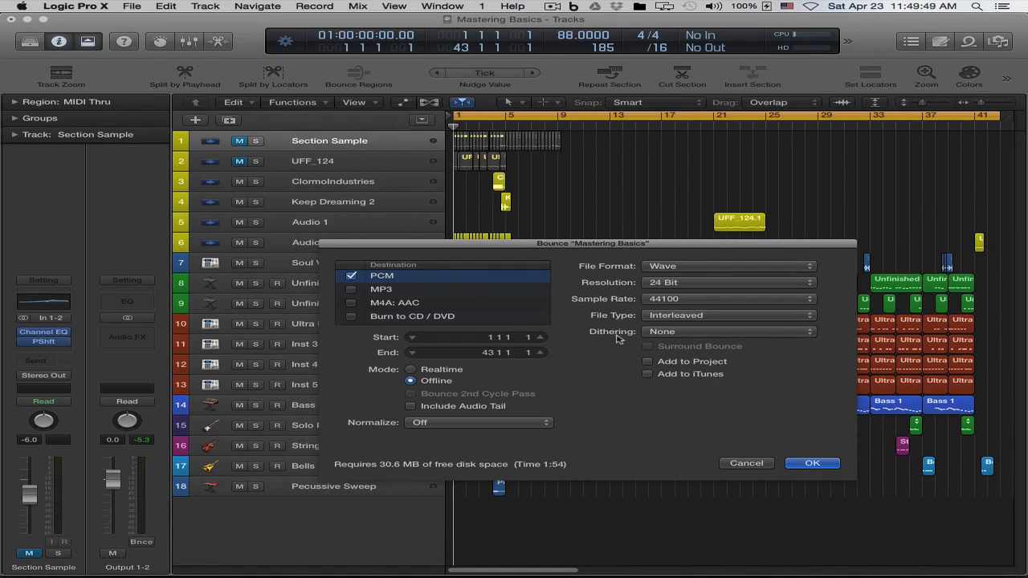
{"action": "left_click", "coordinate": [682, 319]}
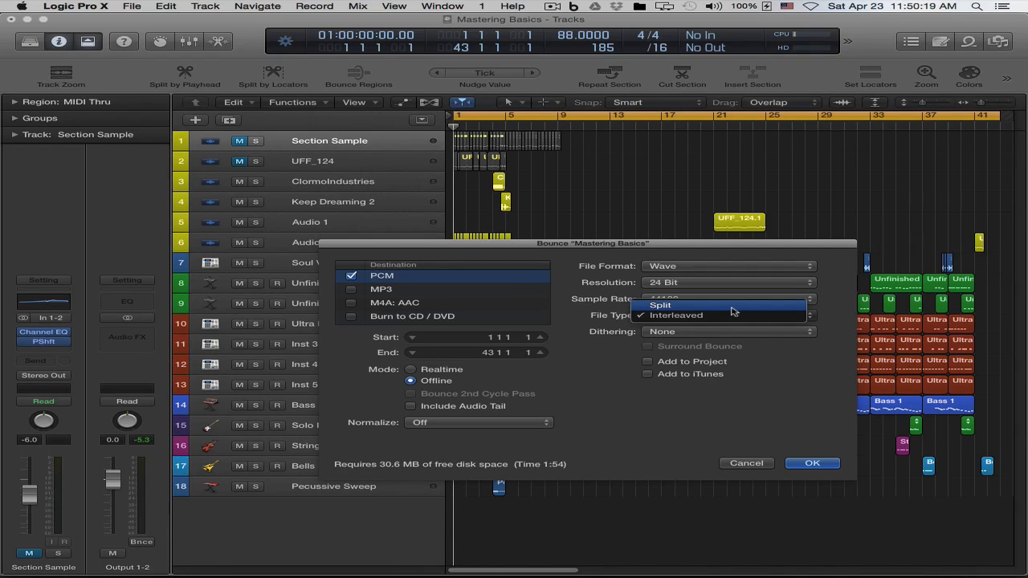
{"action": "left_click", "coordinate": [676, 316]}
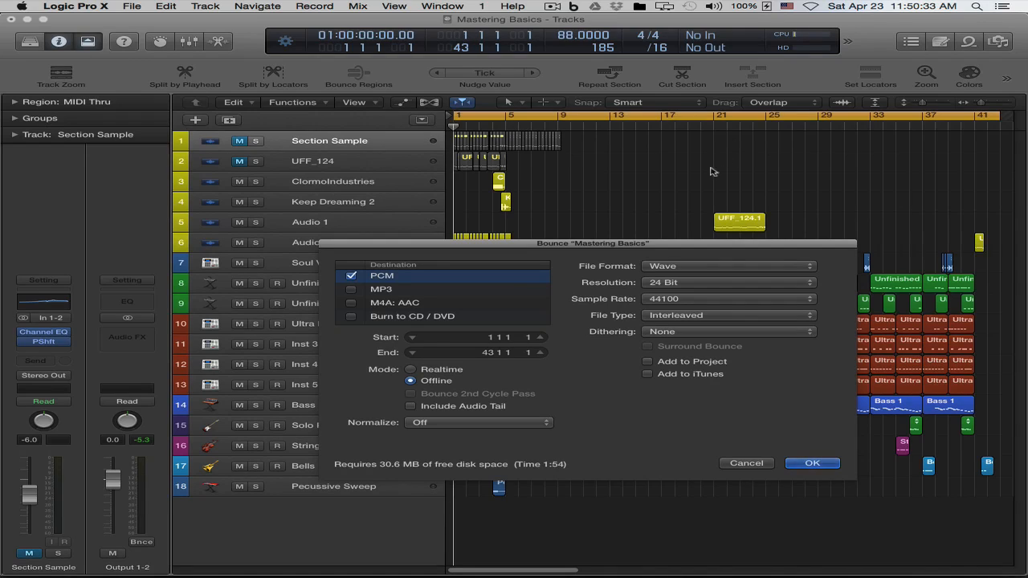
{"action": "left_click", "coordinate": [692, 314]}
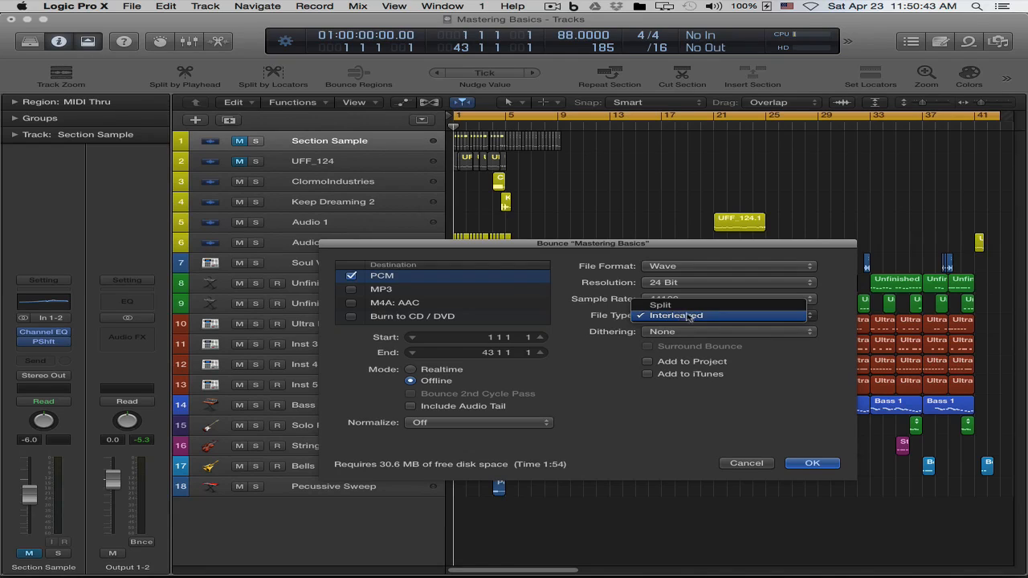
{"action": "left_click", "coordinate": [704, 406]}
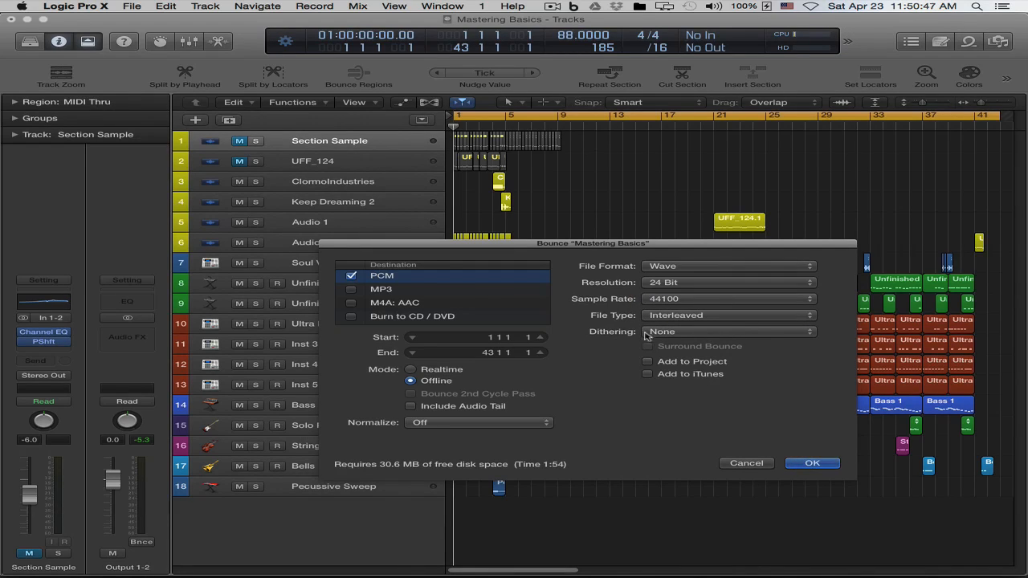
{"action": "left_click", "coordinate": [681, 333]}
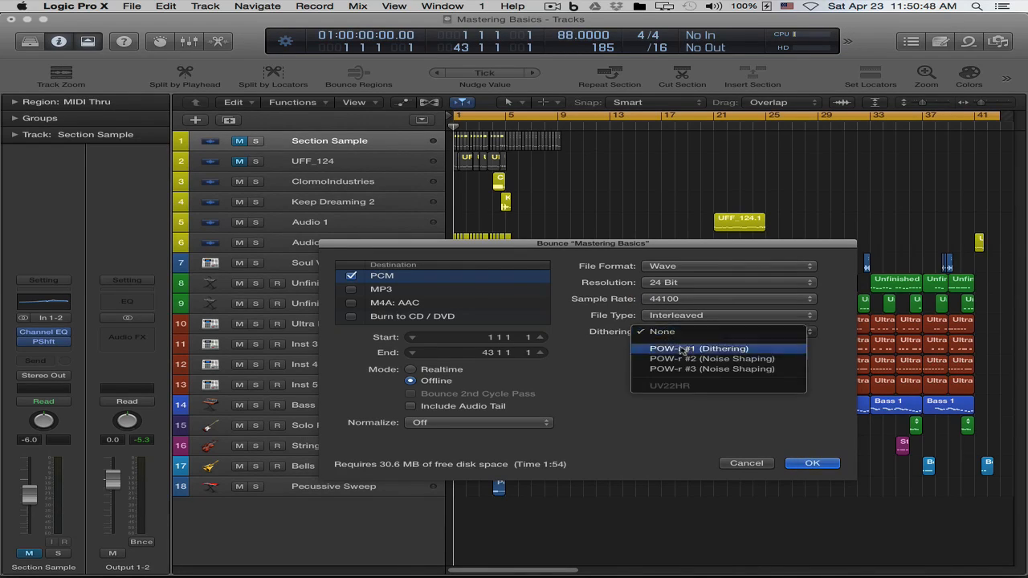
{"action": "left_click", "coordinate": [614, 381]}
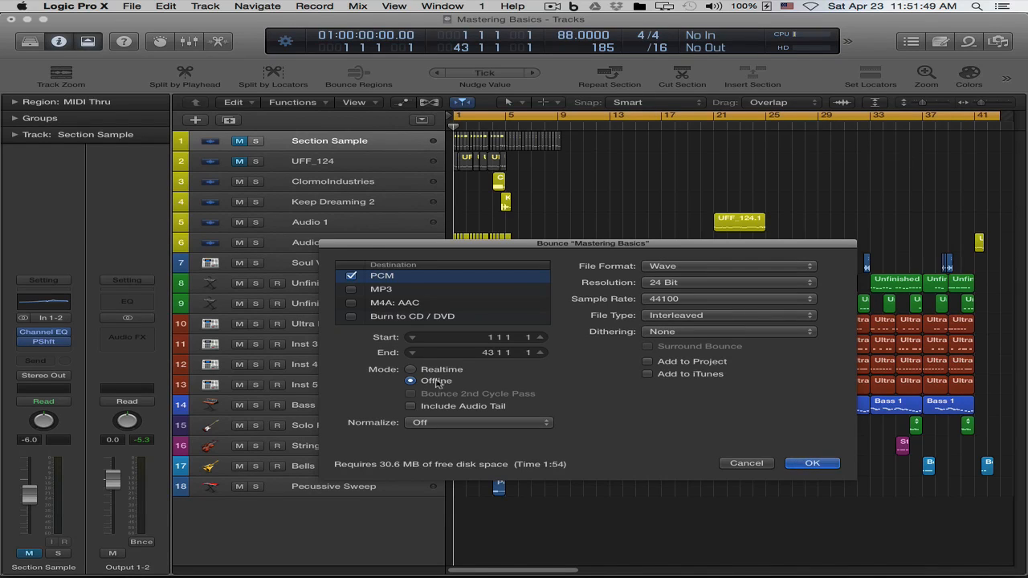
Include the audio tail in the offline bounce and review the normalize choices, keeping Off
{"action": "left_click", "coordinate": [412, 407]}
{"action": "left_click", "coordinate": [435, 425]}
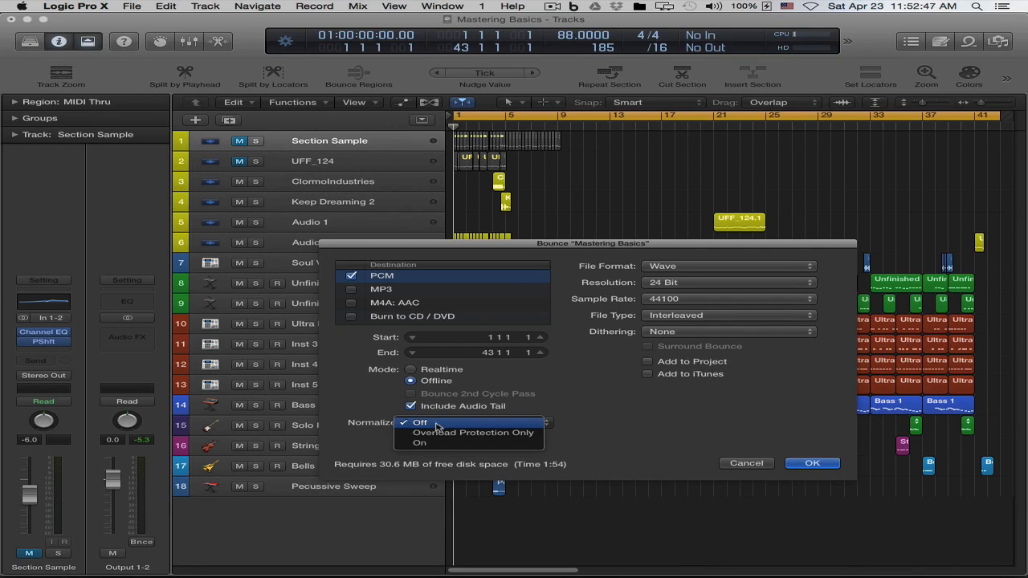
{"action": "left_click", "coordinate": [347, 431]}
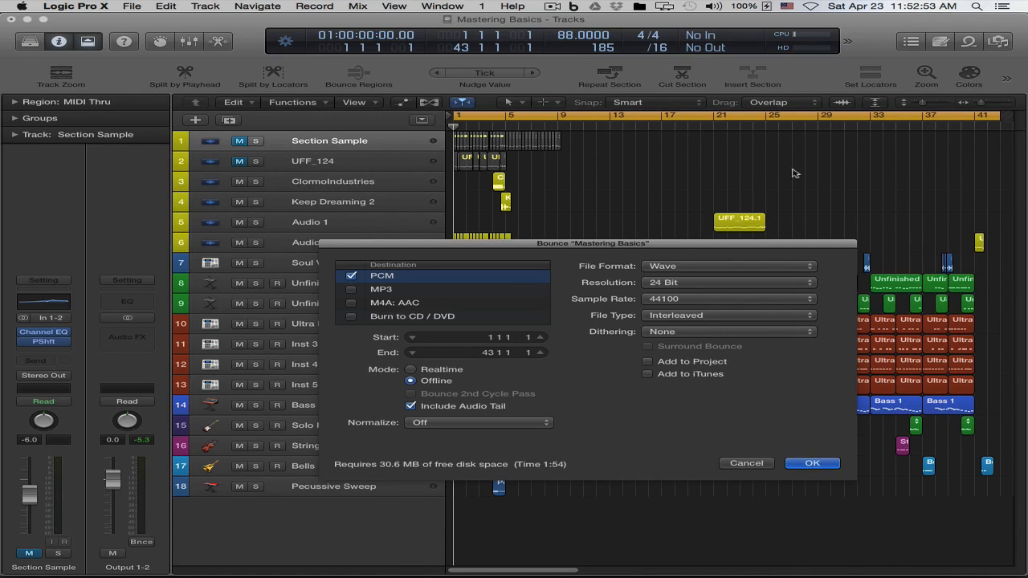
{"action": "left_click", "coordinate": [544, 423]}
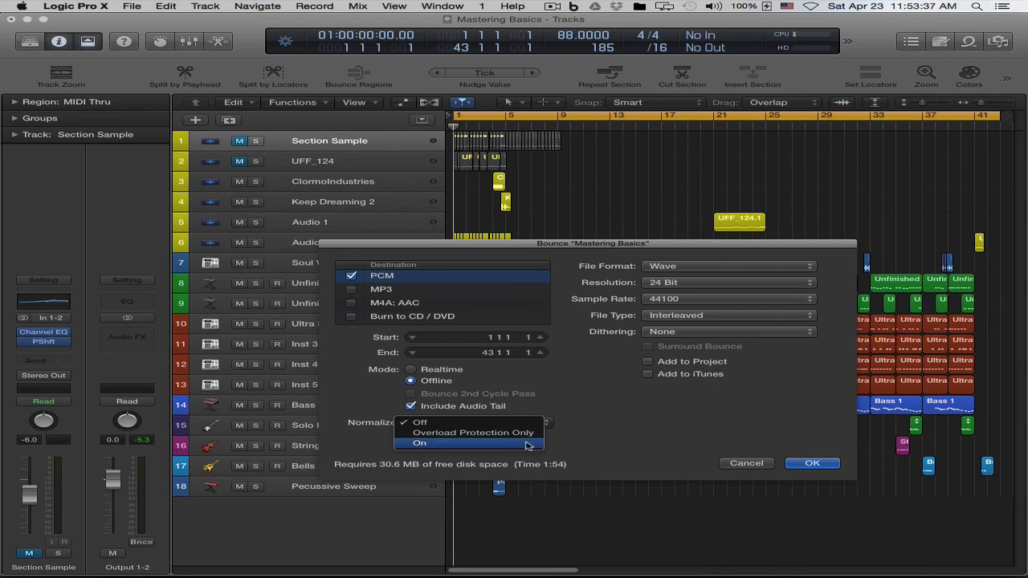
{"action": "left_click", "coordinate": [674, 421]}
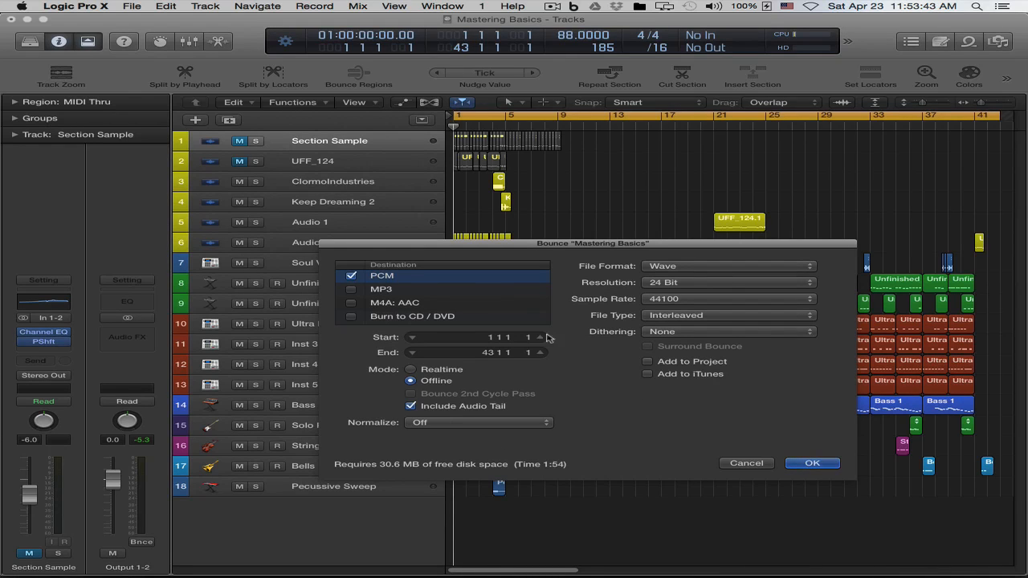
Accept the bounce settings and bounce the project as Mastering Basics into the Sampling folder
{"action": "left_click", "coordinate": [823, 464]}
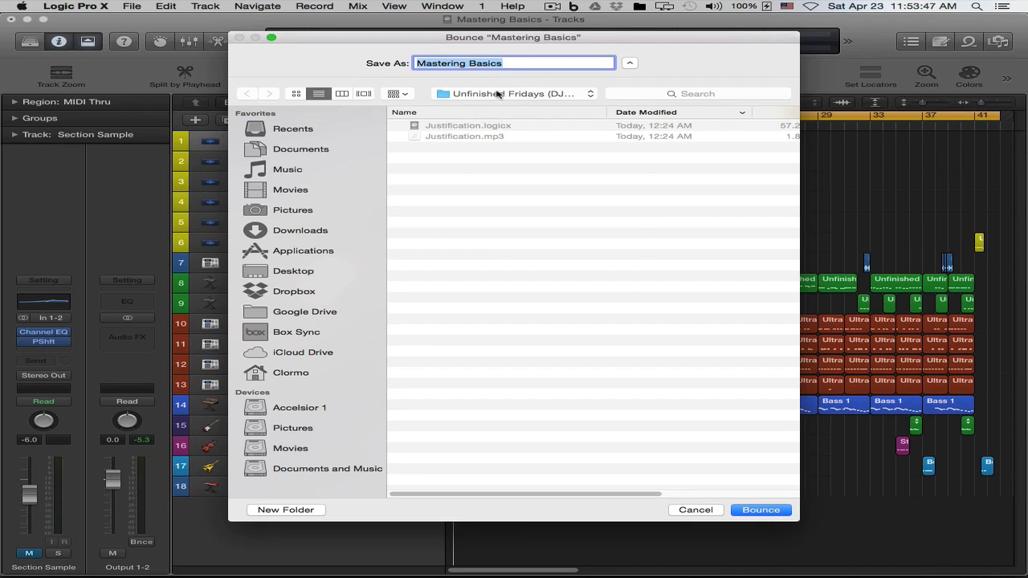
{"action": "left_click", "coordinate": [496, 94]}
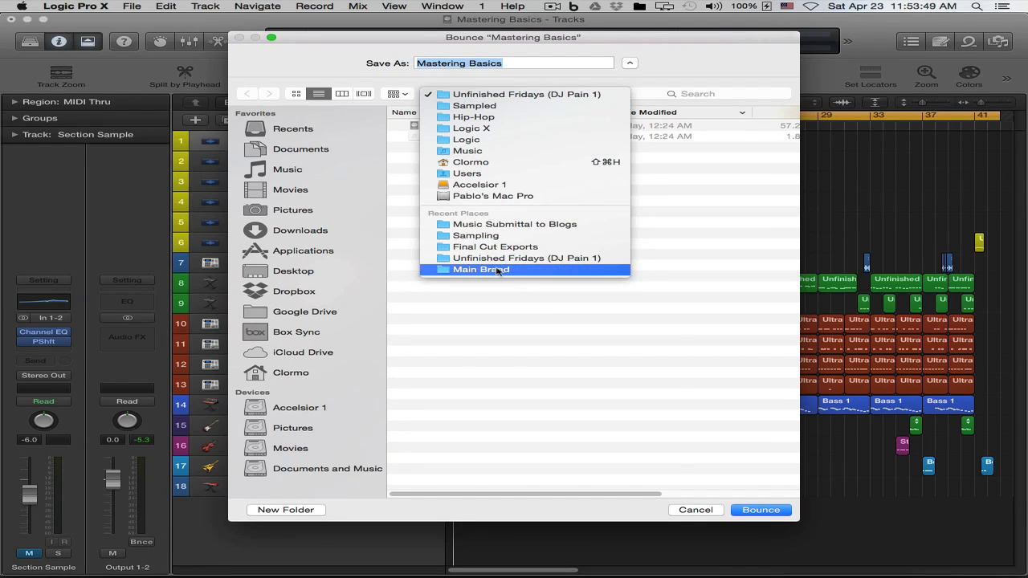
{"action": "left_click", "coordinate": [504, 236]}
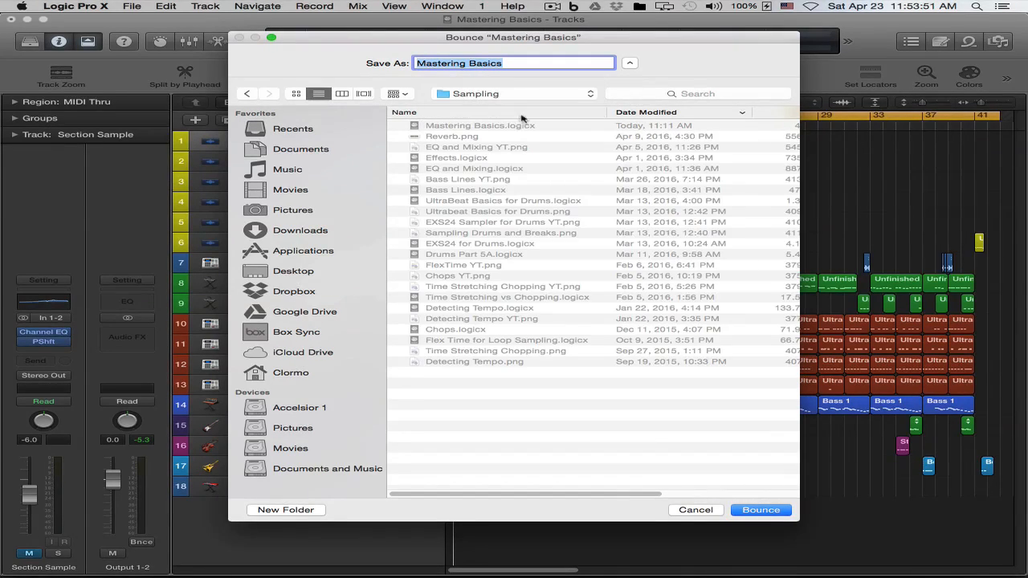
{"action": "left_click", "coordinate": [510, 64]}
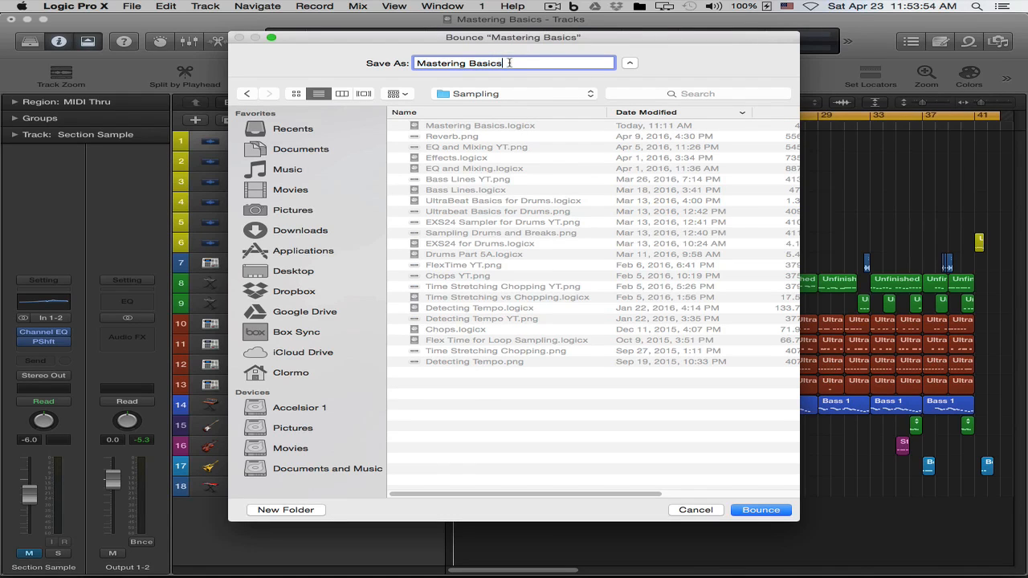
{"action": "left_click", "coordinate": [760, 509]}
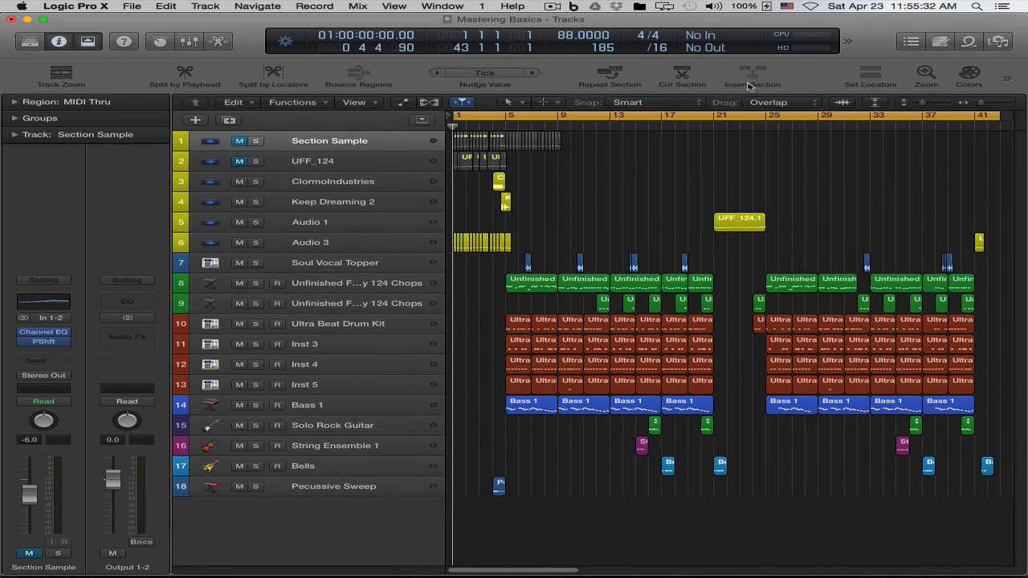
View the detailed CPU/HD load meter and close it
{"action": "double_click", "coordinate": [813, 37]}
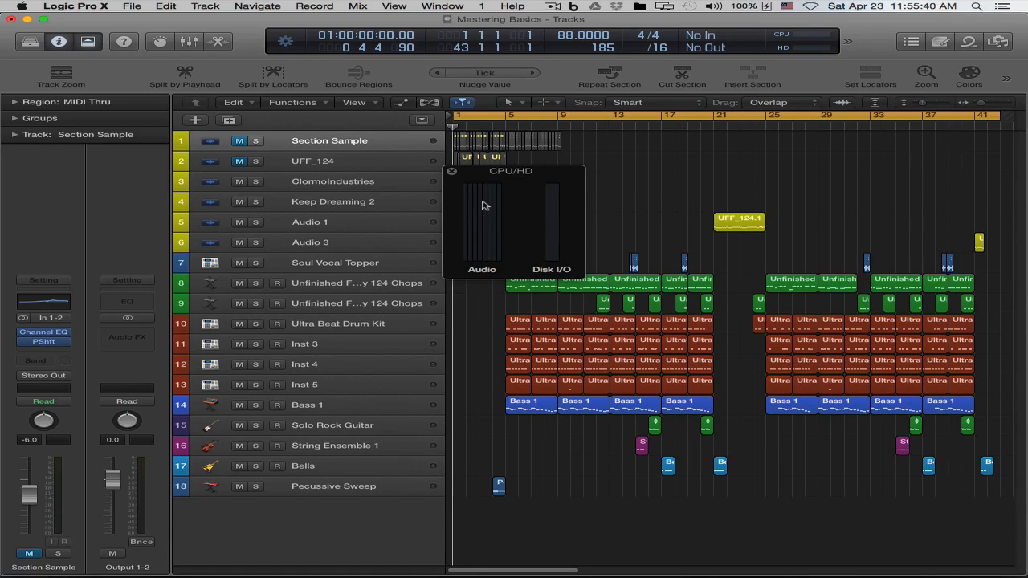
{"action": "left_click", "coordinate": [453, 172]}
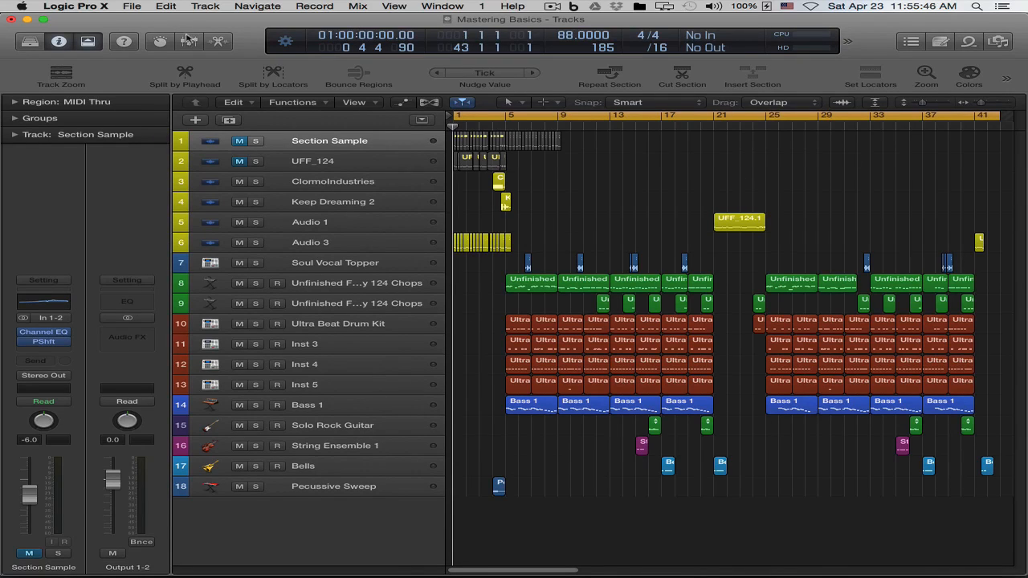
Review the options for bouncing and replacing all tracks without saving the project, and cancel the operation
{"action": "left_click", "coordinate": [135, 7]}
{"action": "mouse_move", "coordinate": [227, 250]}
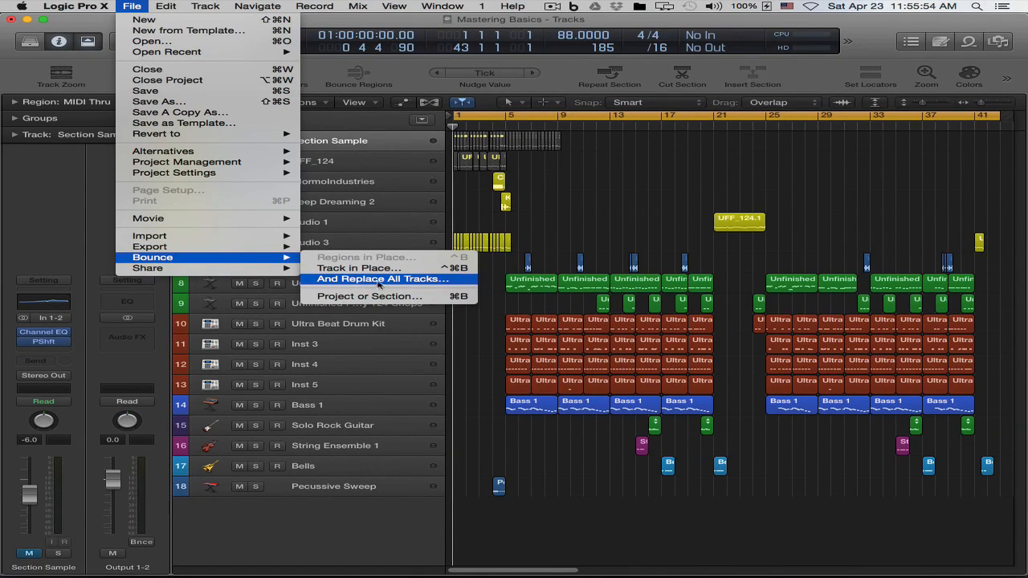
{"action": "left_click", "coordinate": [395, 281]}
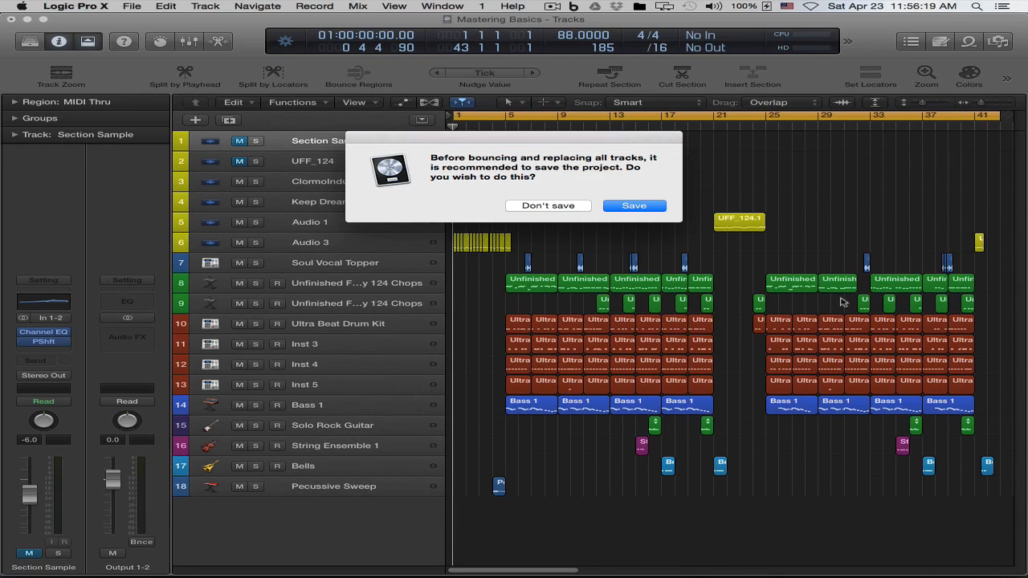
{"action": "left_click", "coordinate": [567, 207]}
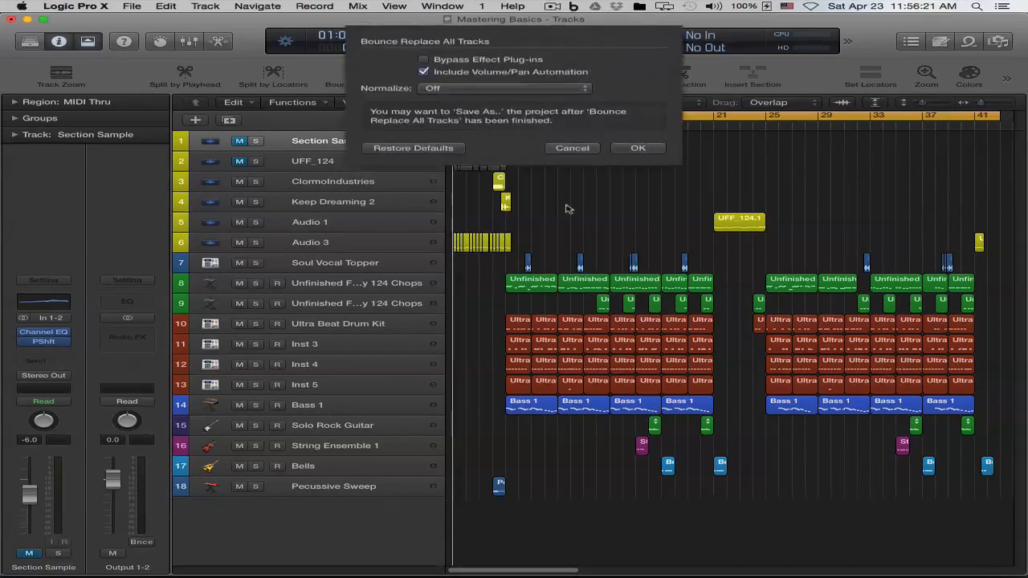
{"action": "left_click", "coordinate": [572, 148]}
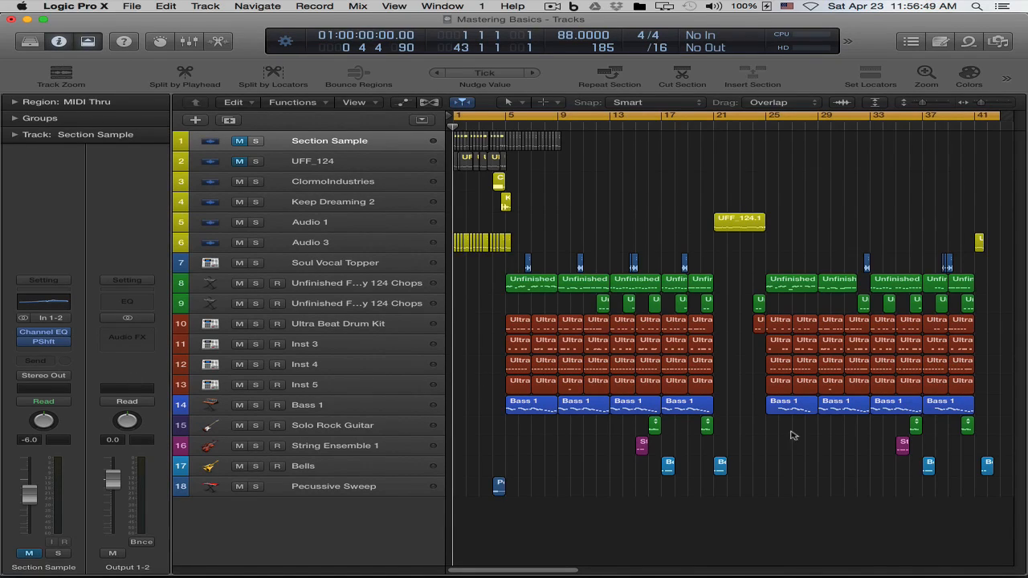
Insert a stereo Linear Phase EQ in the Output 1-2 channel's first audio effect slot
{"action": "left_click", "coordinate": [126, 334]}
{"action": "left_click", "coordinate": [125, 223]}
{"action": "left_click", "coordinate": [143, 337]}
{"action": "mouse_move", "coordinate": [145, 382]}
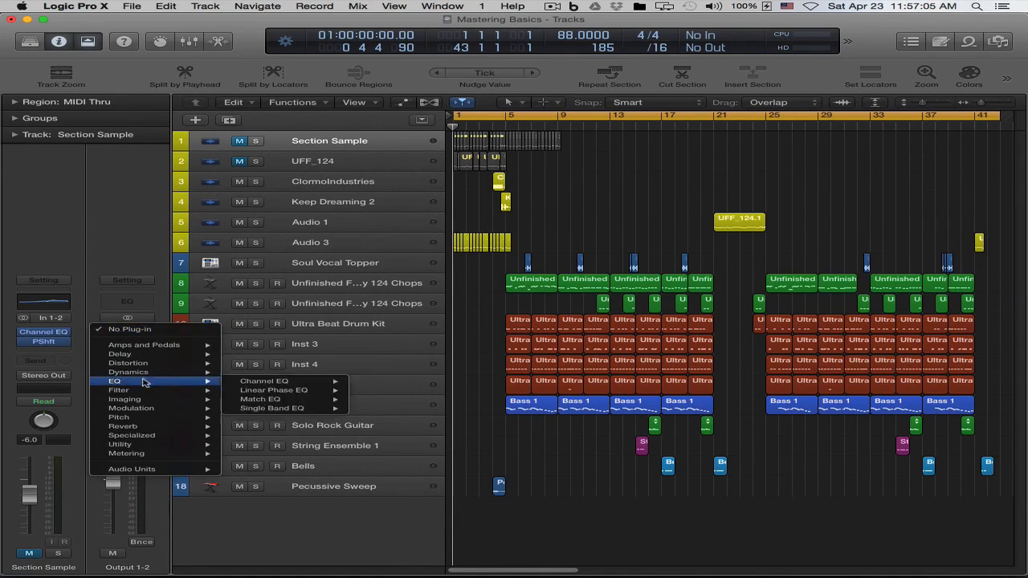
{"action": "mouse_move", "coordinate": [285, 391]}
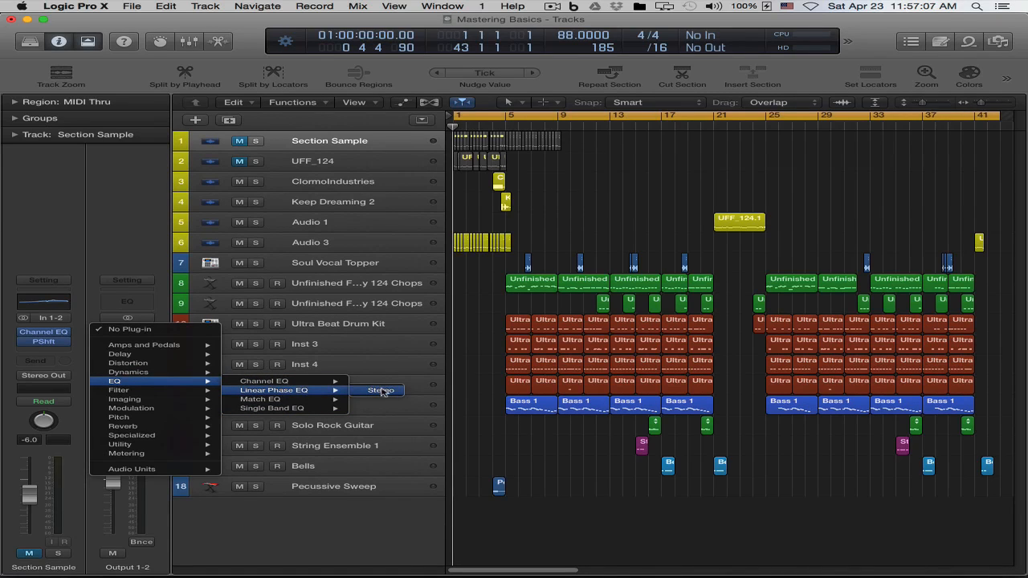
{"action": "left_click", "coordinate": [381, 391]}
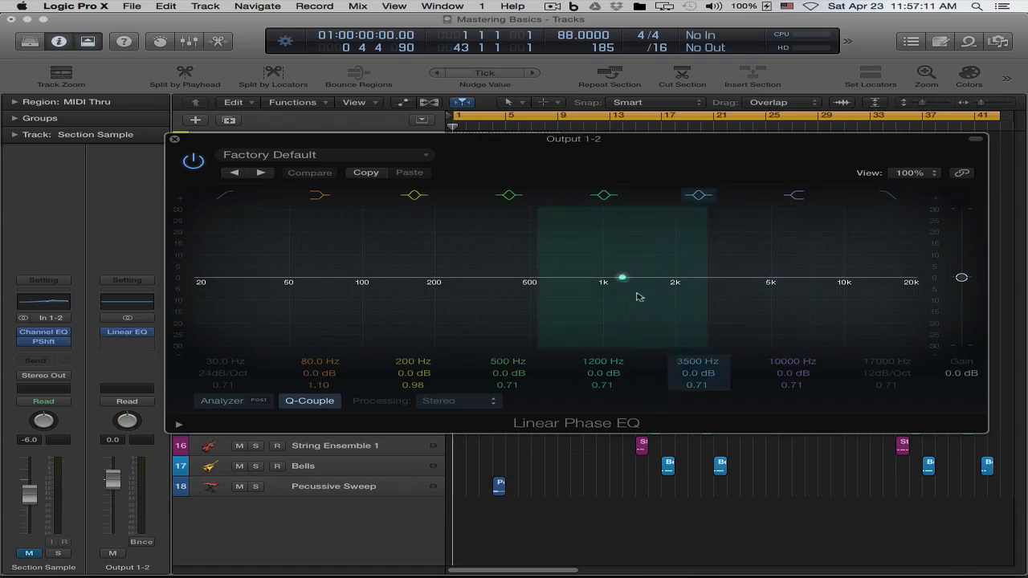
Load the Final Mix - Hip Hop mastering preset into the Linear Phase EQ on Output 1-2
{"action": "mouse_move", "coordinate": [54, 332]}
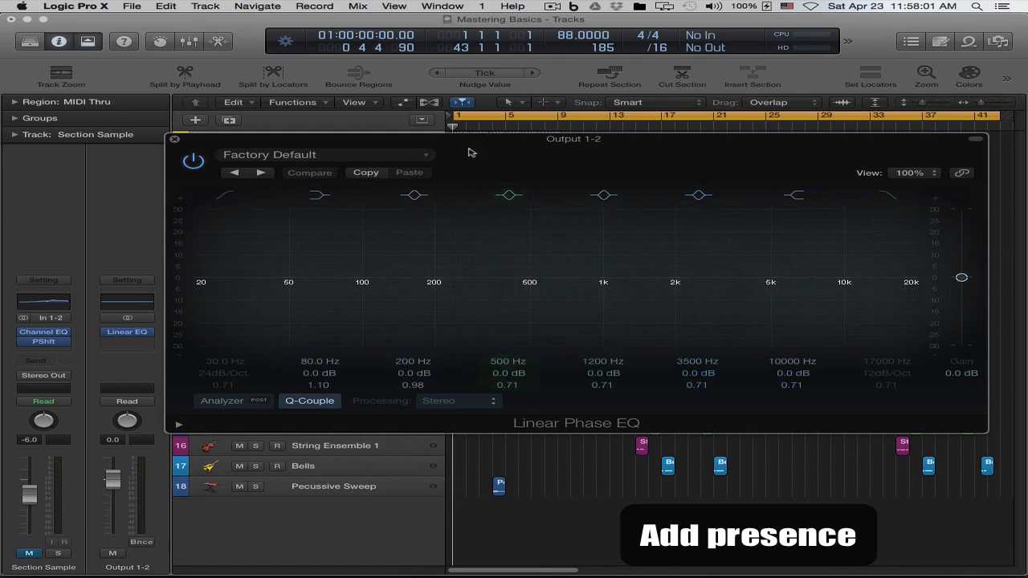
{"action": "left_click", "coordinate": [367, 158]}
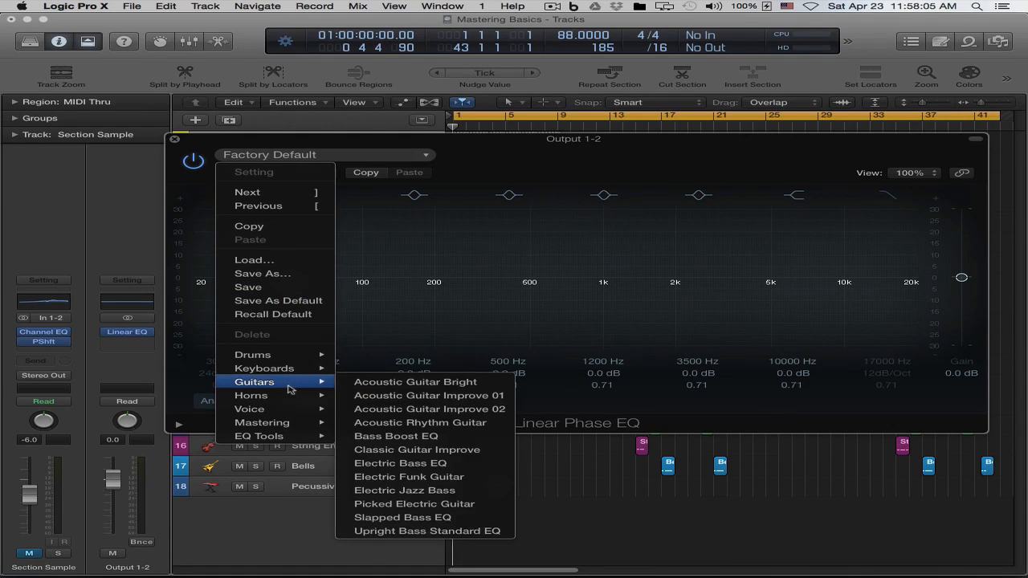
{"action": "mouse_move", "coordinate": [284, 399]}
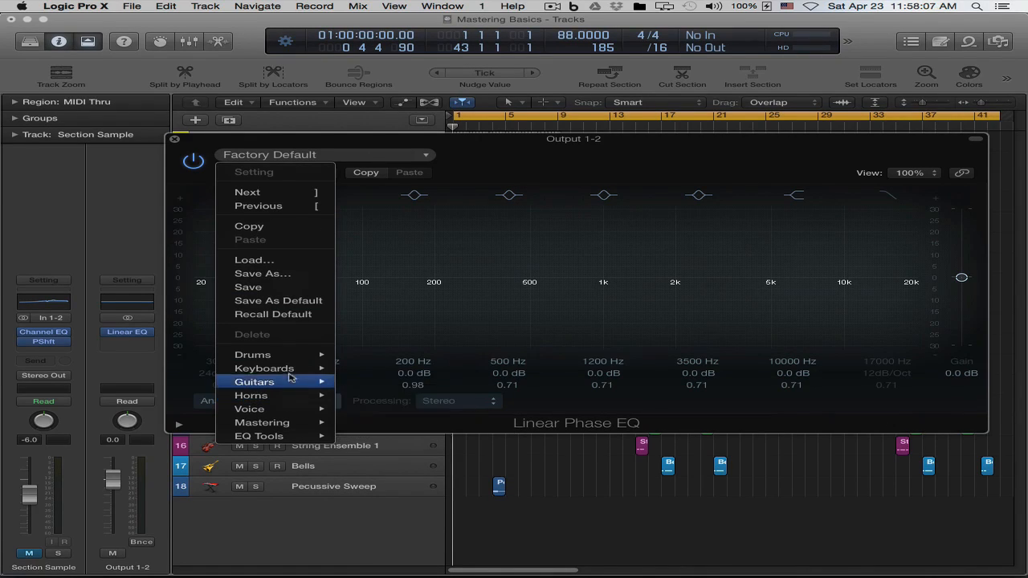
{"action": "mouse_move", "coordinate": [287, 368]}
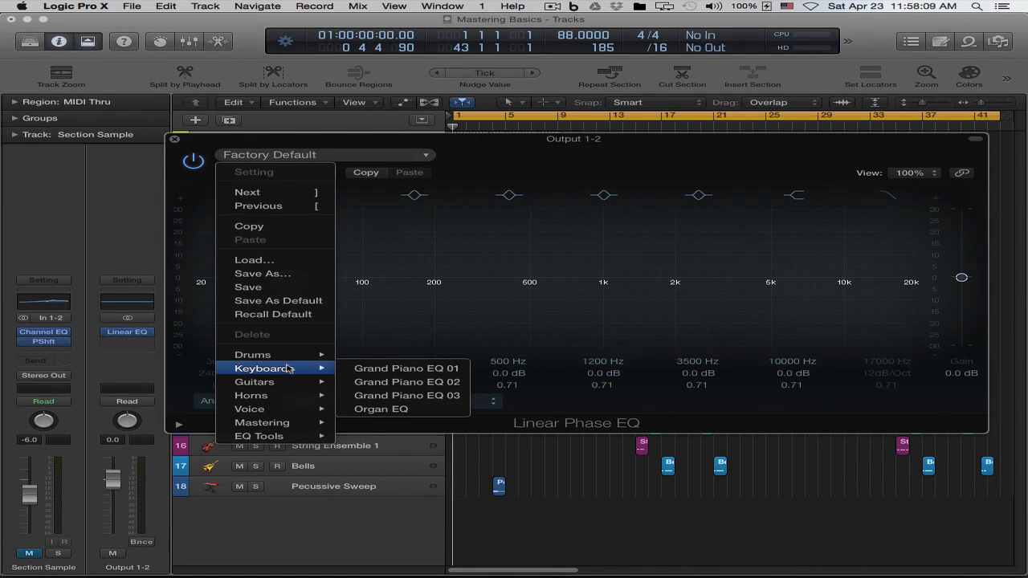
{"action": "mouse_move", "coordinate": [283, 437]}
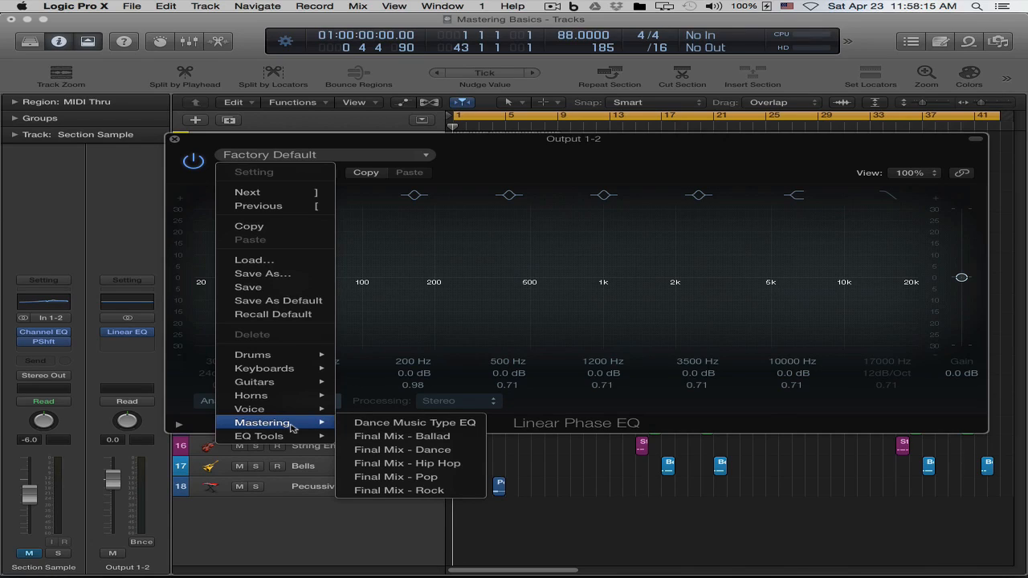
{"action": "left_click", "coordinate": [475, 467]}
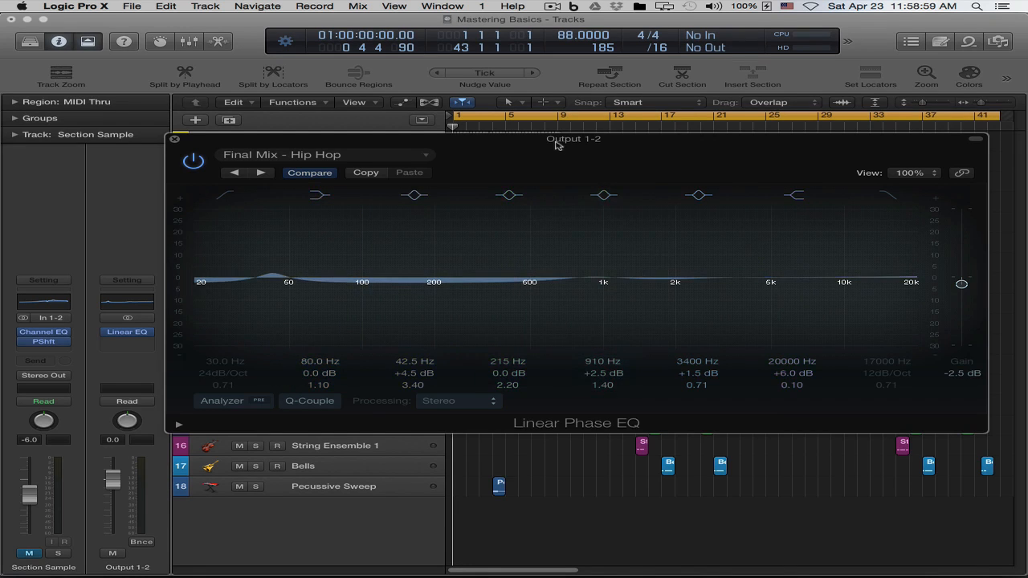
Play the song and compare the sound with the Linear Phase EQ bypassed and active, leaving the EQ on
{"action": "left_click_drag", "start_coordinate": [557, 141], "coordinate": [554, 209]}
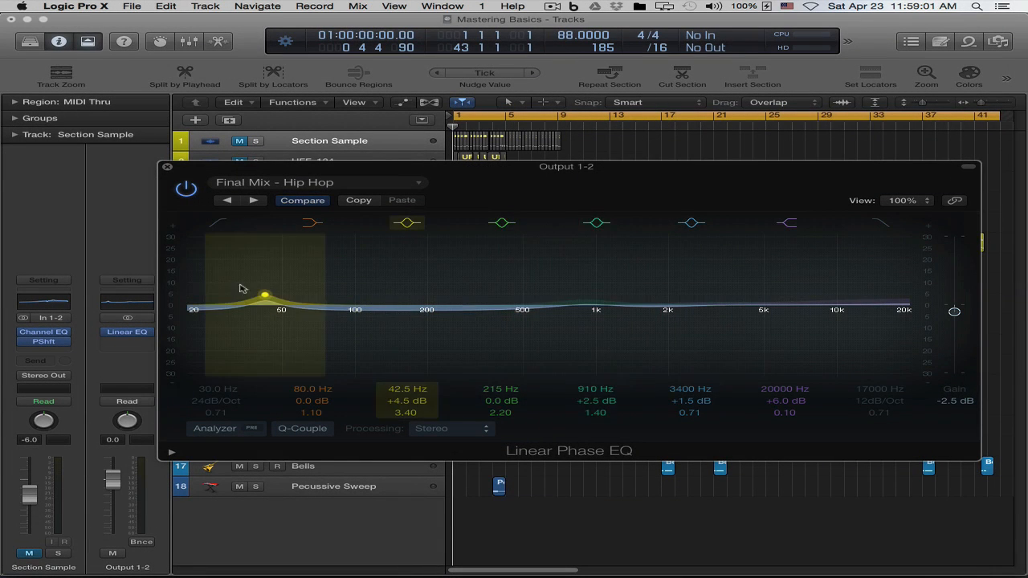
{"action": "left_click_drag", "start_coordinate": [513, 168], "coordinate": [463, 187]}
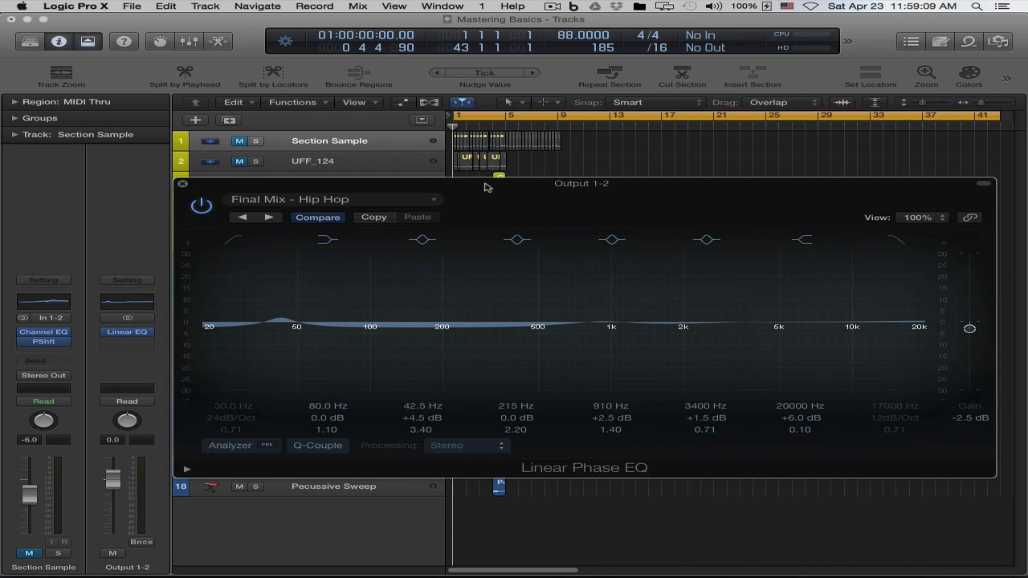
{"action": "key", "text": "space"}
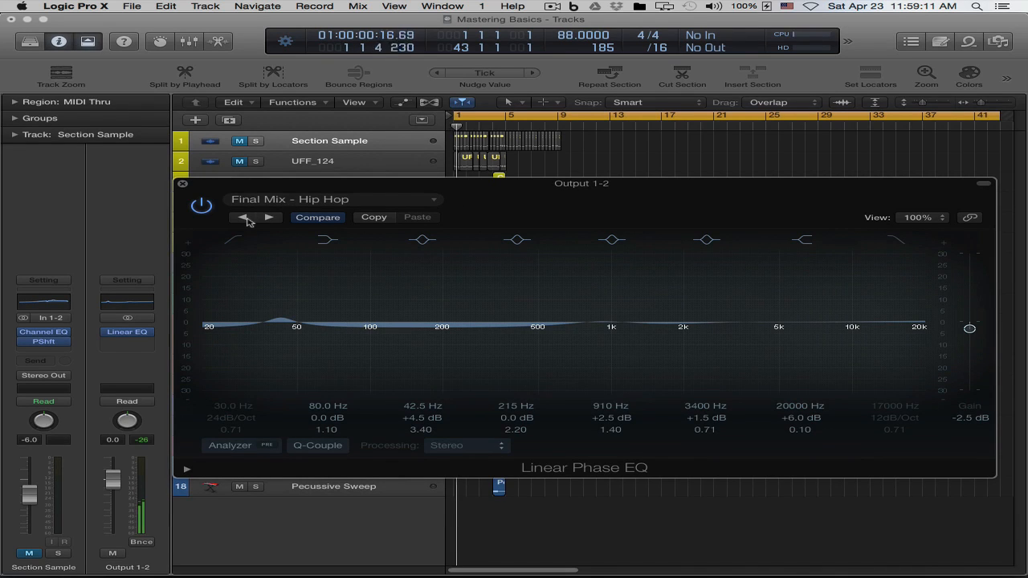
{"action": "left_click", "coordinate": [202, 206]}
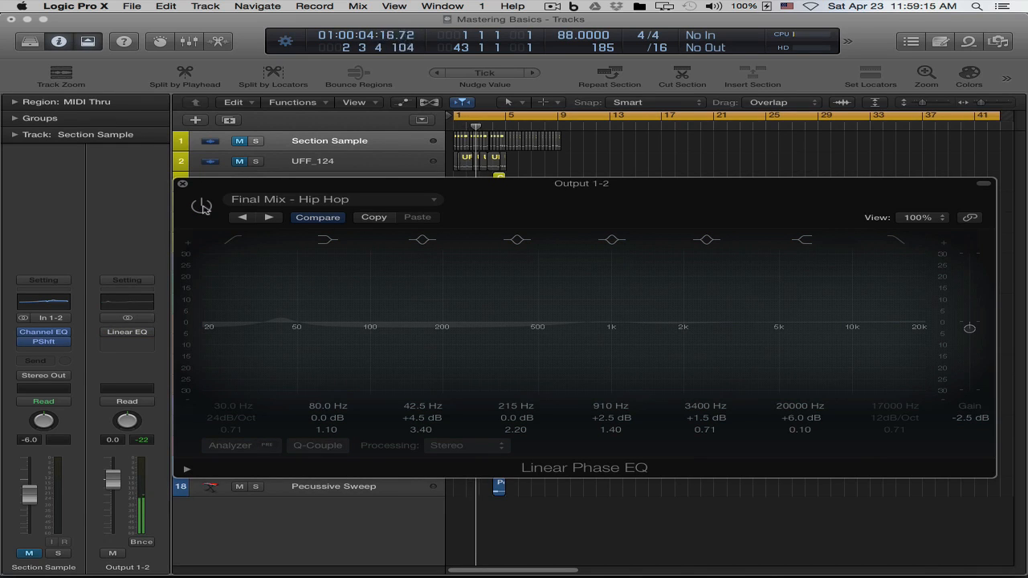
{"action": "key", "text": "period"}
{"action": "key", "text": "period"}
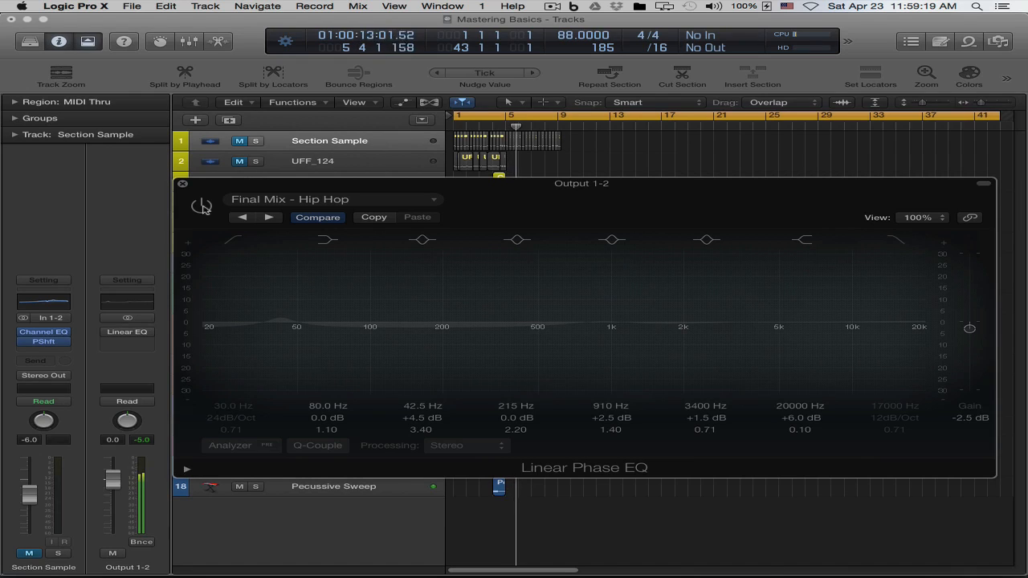
{"action": "left_click", "coordinate": [201, 206]}
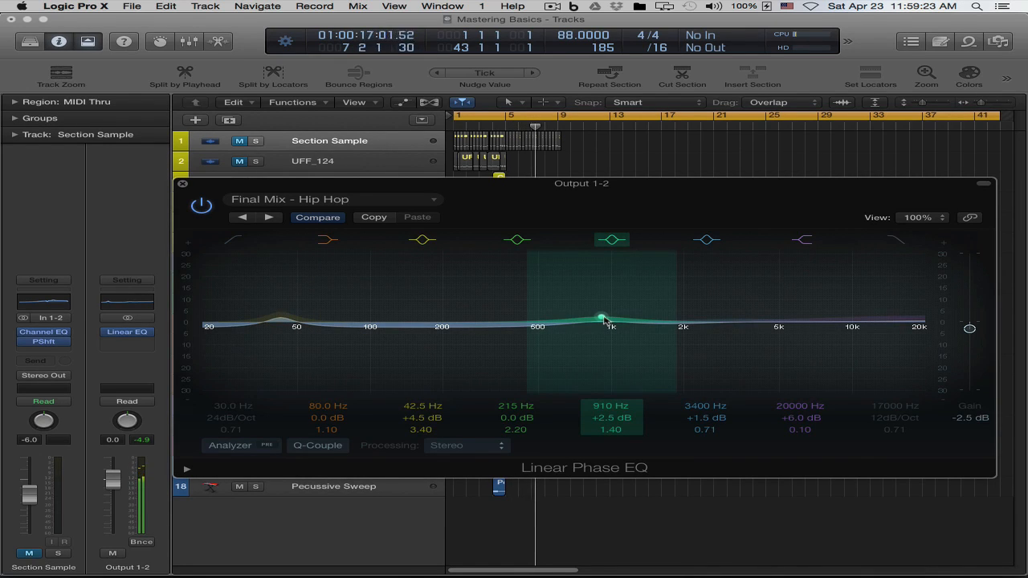
{"action": "left_click", "coordinate": [202, 206]}
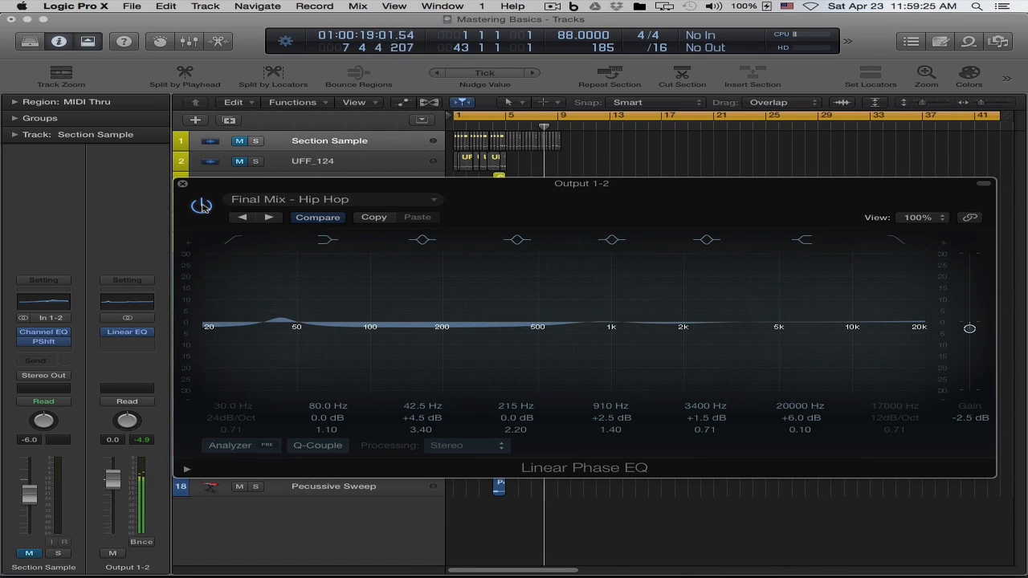
{"action": "left_click", "coordinate": [202, 206]}
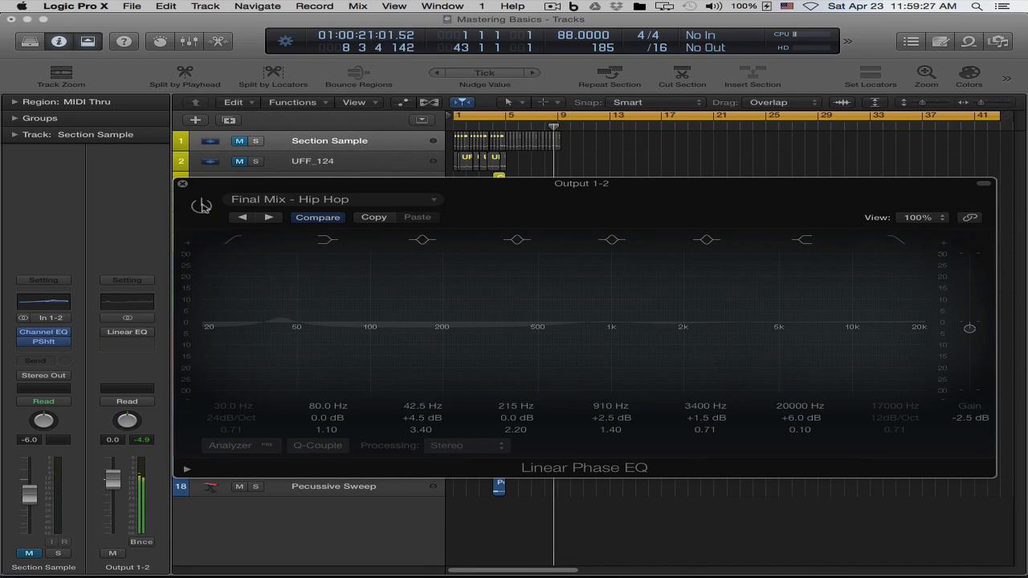
{"action": "left_click", "coordinate": [202, 206]}
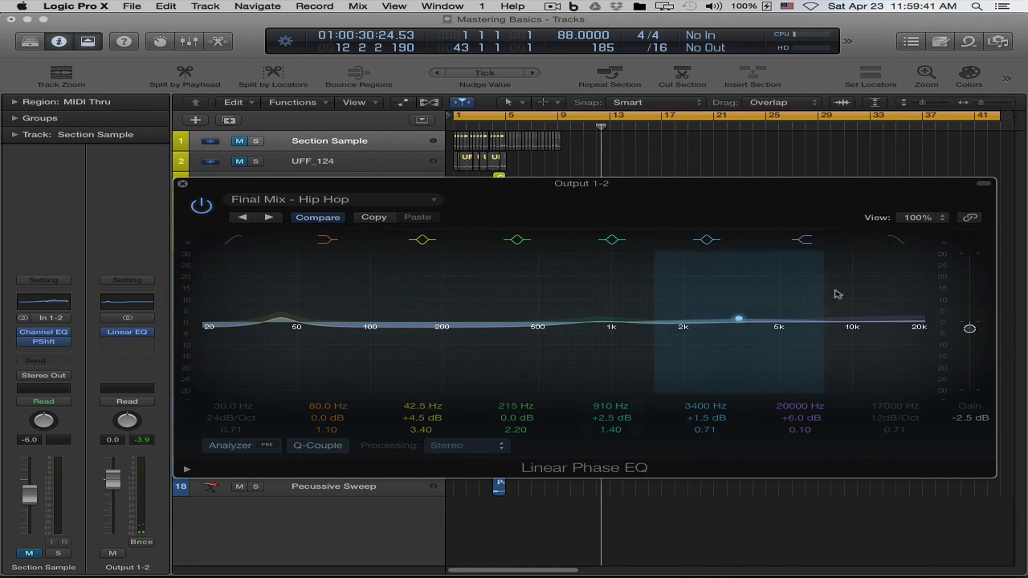
Enable the EQ's analyzer, resume playback and shift the 910 Hz band to about 1600 Hz with about +5.4 dB gain
{"action": "left_click", "coordinate": [241, 445]}
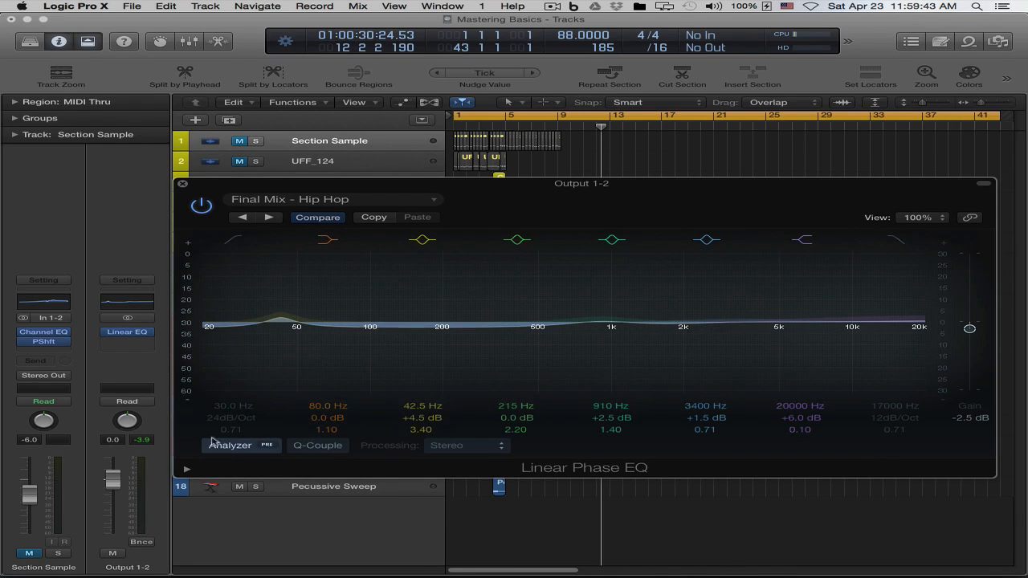
{"action": "key", "text": "space"}
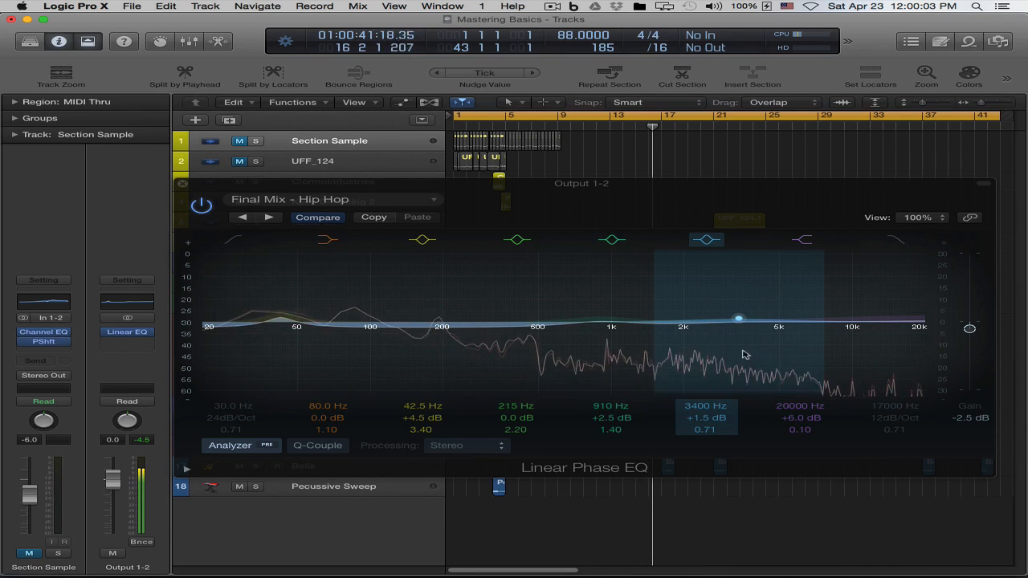
{"action": "left_click_drag", "start_coordinate": [602, 317], "coordinate": [660, 310]}
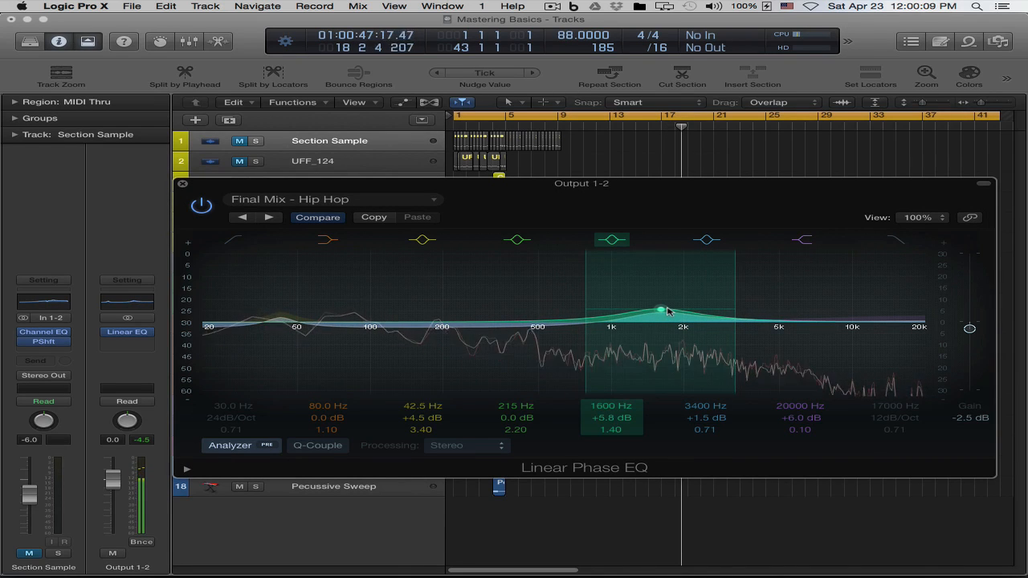
Shift the 42.5 Hz EQ band to about 81 Hz with about +6.7 dB gain and widen it to a Q of 2.20
{"action": "left_click_drag", "start_coordinate": [279, 319], "coordinate": [367, 305]}
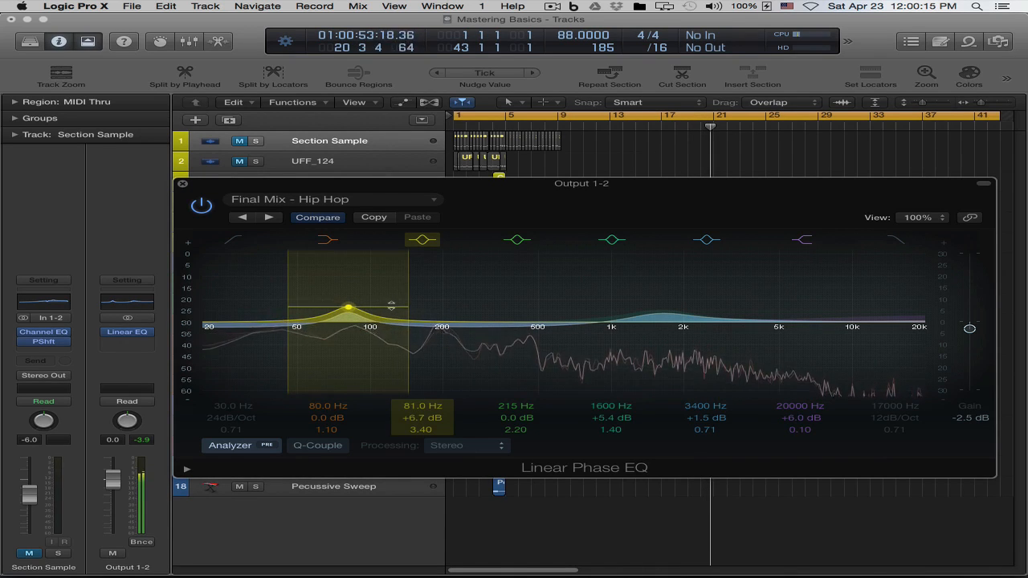
{"action": "left_click_drag", "start_coordinate": [404, 300], "coordinate": [414, 300]}
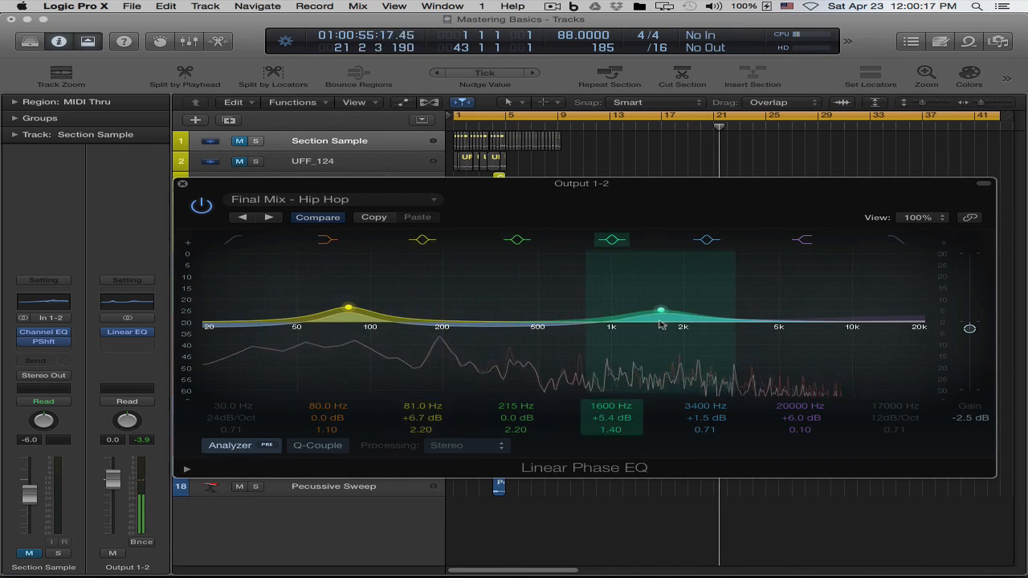
Refine the upper-mid EQ band to about 1620 Hz, +3.9 dB and Q 1.30, stop playback and close the EQ
{"action": "left_click_drag", "start_coordinate": [667, 314], "coordinate": [668, 315]}
{"action": "key", "text": "space"}
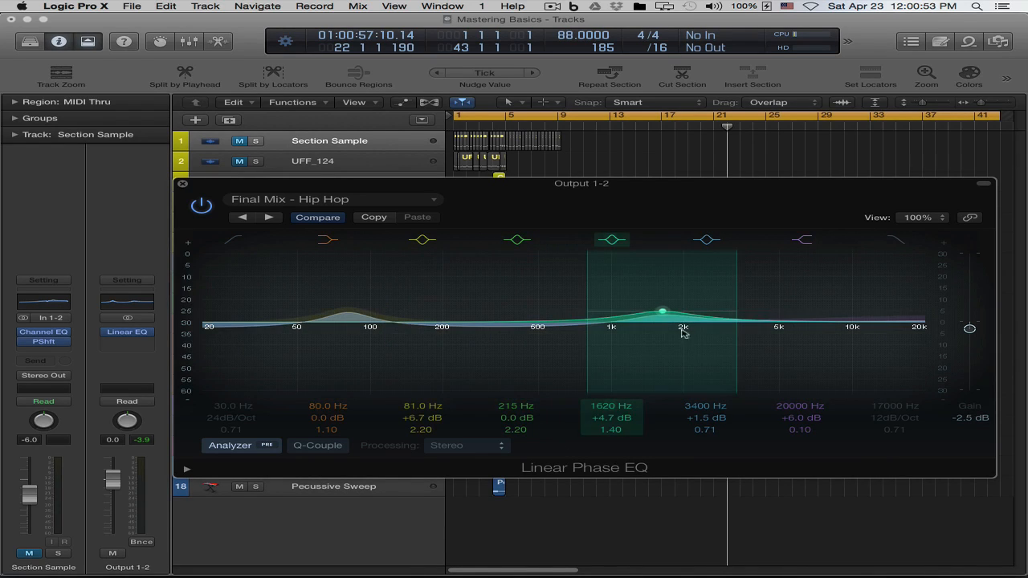
{"action": "left_click_drag", "start_coordinate": [672, 313], "coordinate": [672, 315]}
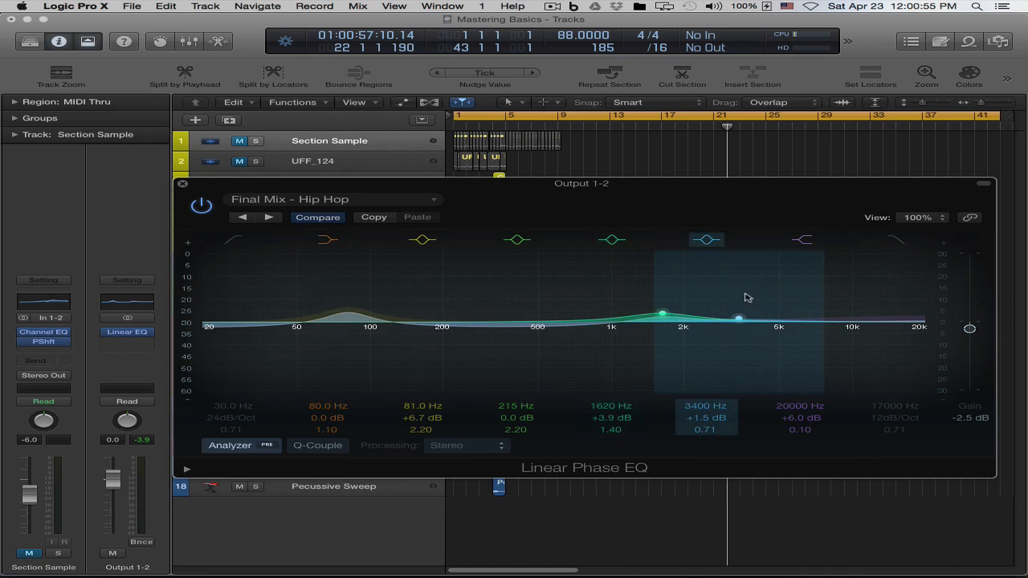
{"action": "left_click_drag", "start_coordinate": [736, 306], "coordinate": [727, 306]}
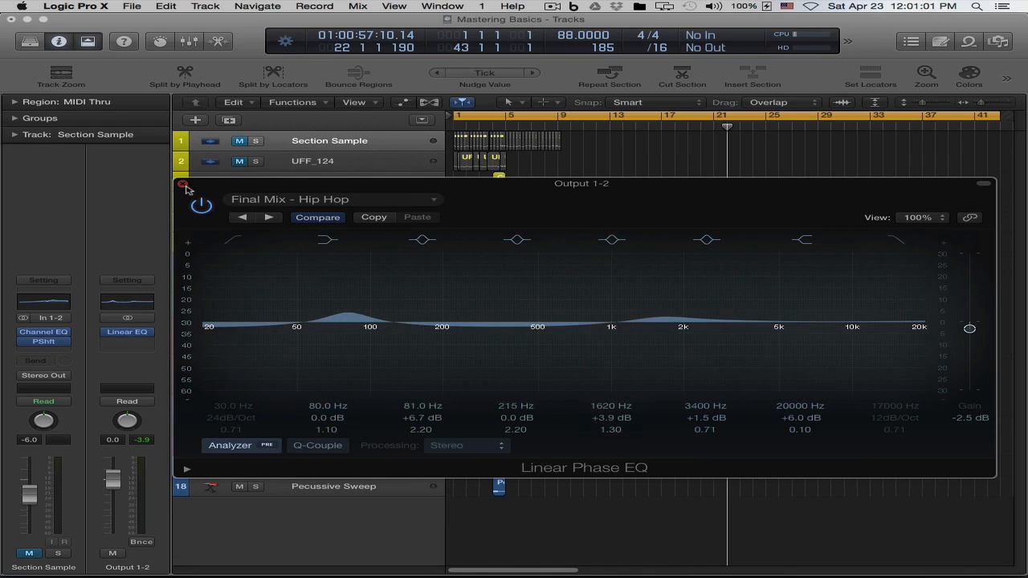
{"action": "left_click", "coordinate": [182, 183]}
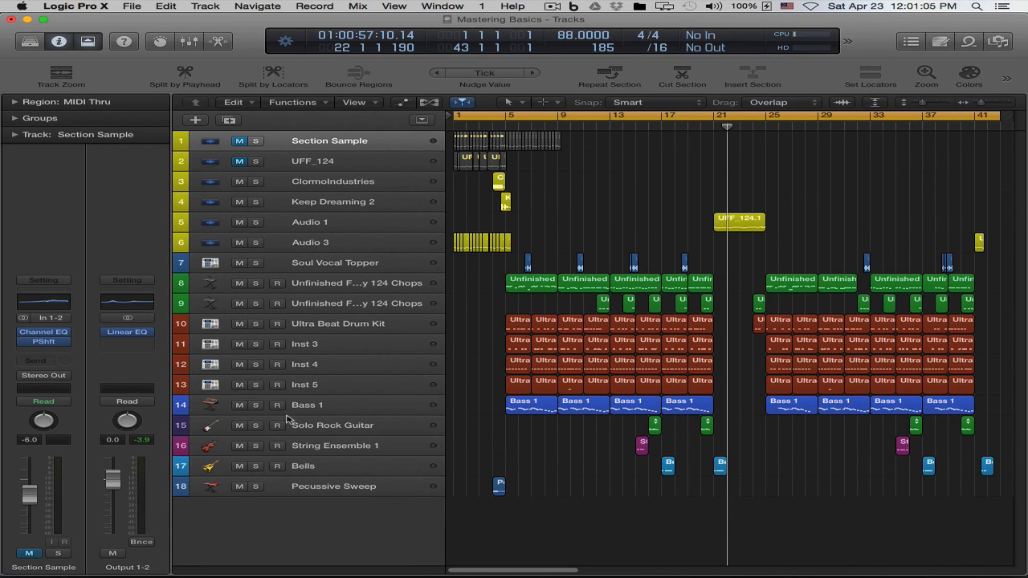
Insert a stereo Multipressor below the Linear Phase EQ in the Output 1-2 channel's second audio effect slot
{"action": "left_click", "coordinate": [130, 342]}
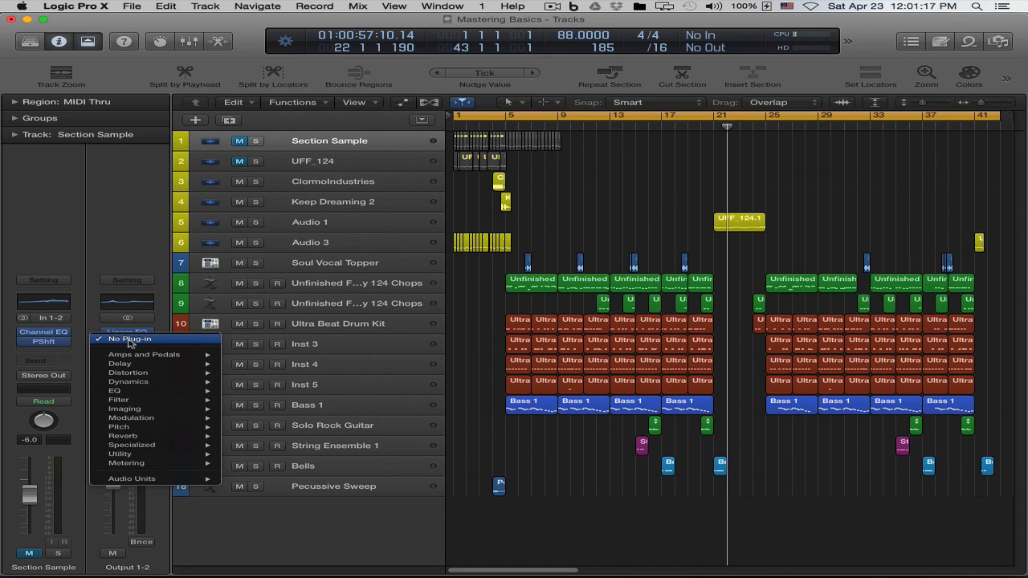
{"action": "mouse_move", "coordinate": [164, 384]}
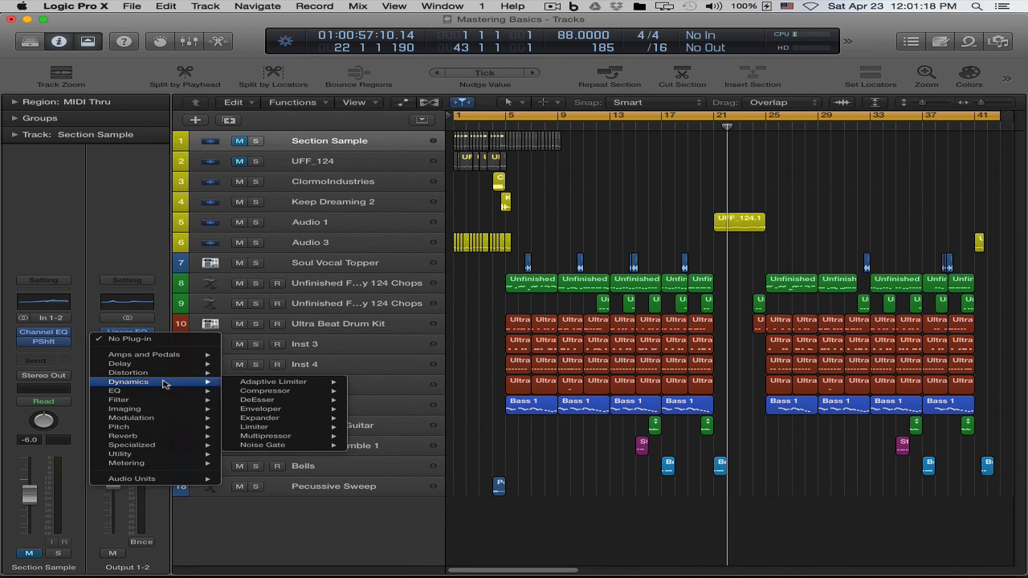
{"action": "left_click", "coordinate": [160, 326]}
{"action": "left_click", "coordinate": [131, 343]}
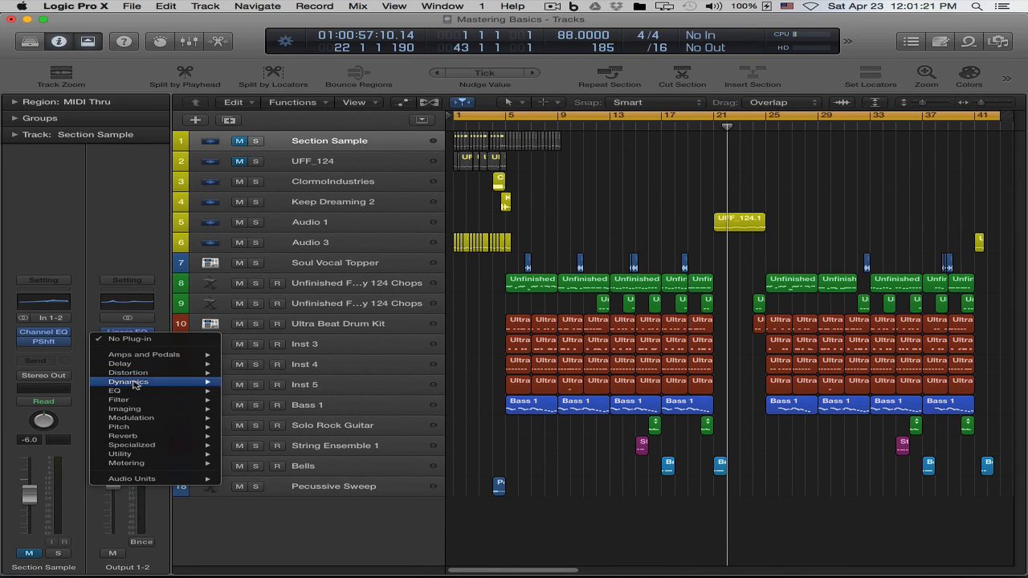
{"action": "mouse_move", "coordinate": [136, 382]}
{"action": "mouse_move", "coordinate": [262, 391]}
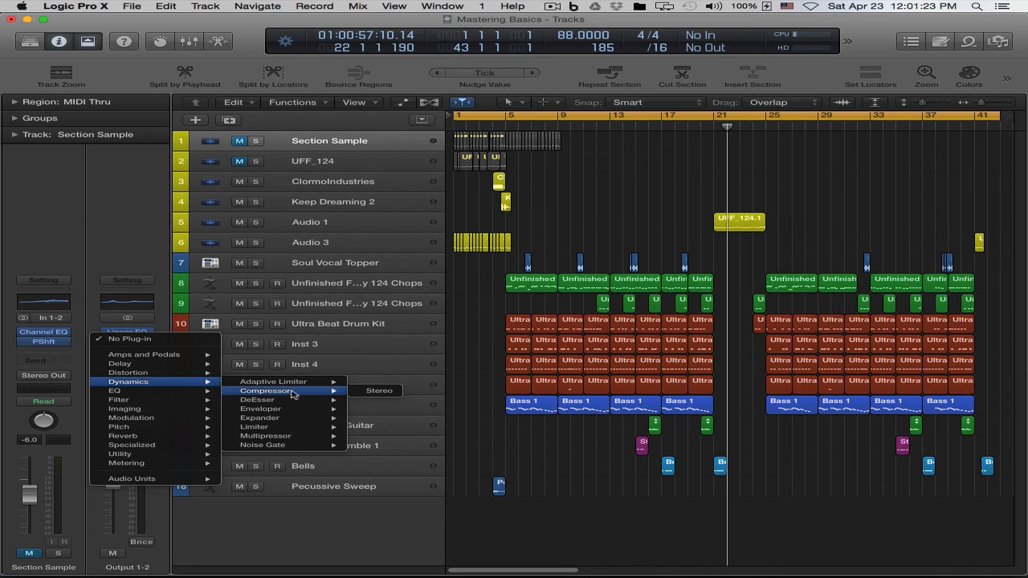
{"action": "mouse_move", "coordinate": [293, 437]}
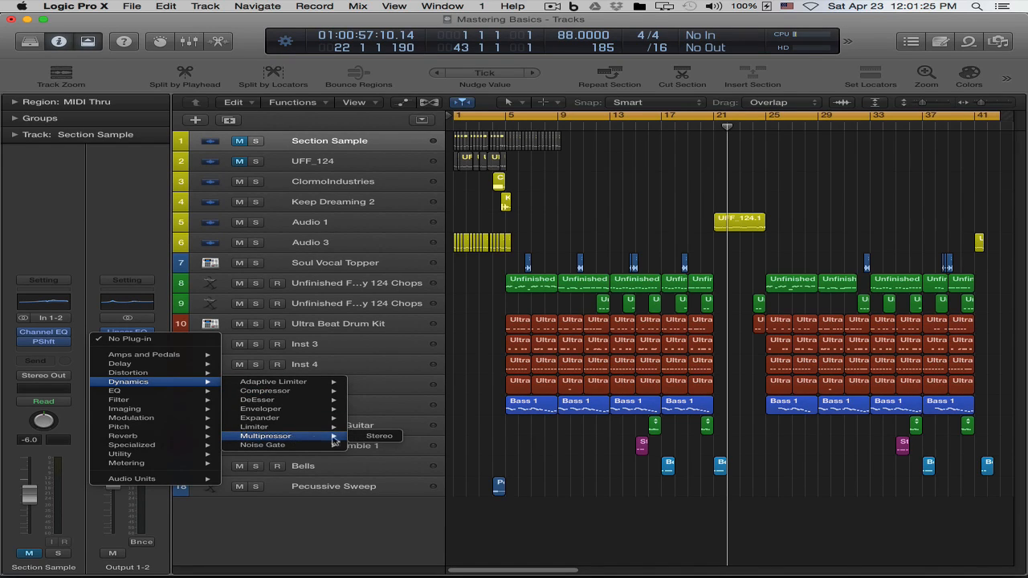
{"action": "left_click", "coordinate": [379, 436]}
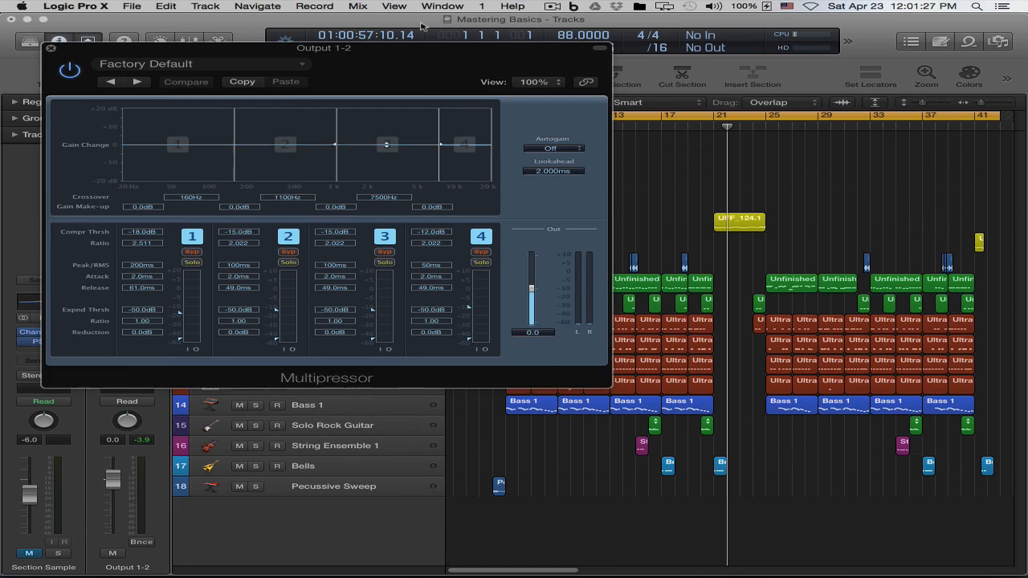
Set the Multipressor's three crossover frequencies to about 120 Hz, 1000 Hz and 5300 Hz
{"action": "left_click_drag", "start_coordinate": [401, 65], "coordinate": [639, 176]}
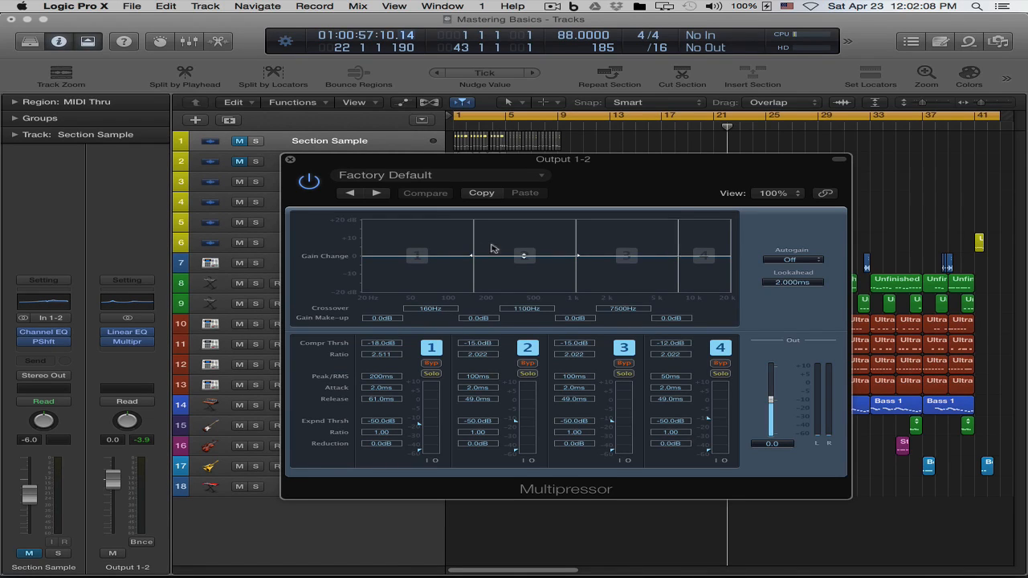
{"action": "mouse_move", "coordinate": [474, 249]}
{"action": "left_mouse_down"}
{"action": "mouse_move", "coordinate": [446, 251]}
{"action": "mouse_move", "coordinate": [455, 269]}
{"action": "mouse_move", "coordinate": [459, 251]}
{"action": "left_mouse_up"}
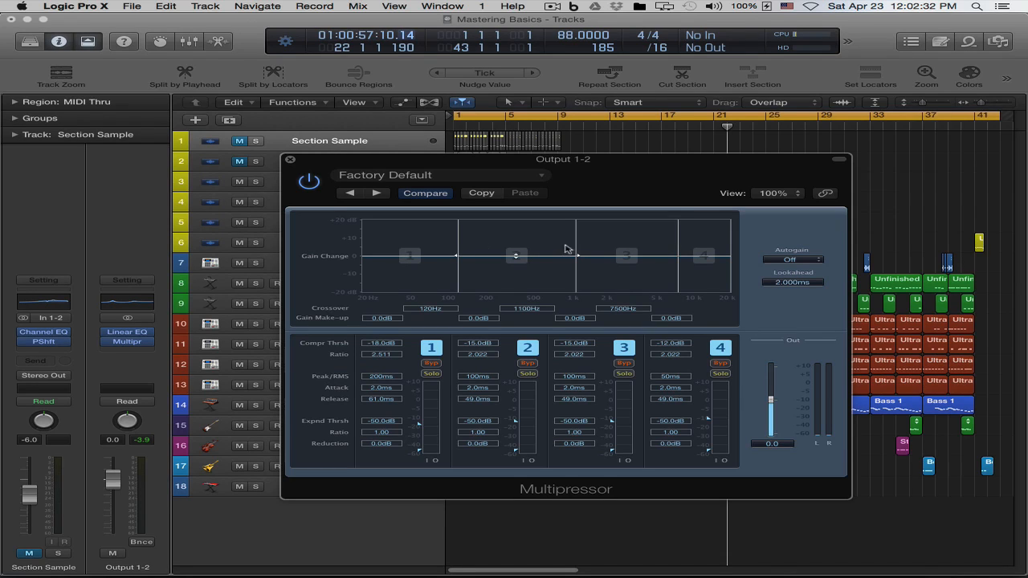
{"action": "left_click_drag", "start_coordinate": [576, 250], "coordinate": [587, 249]}
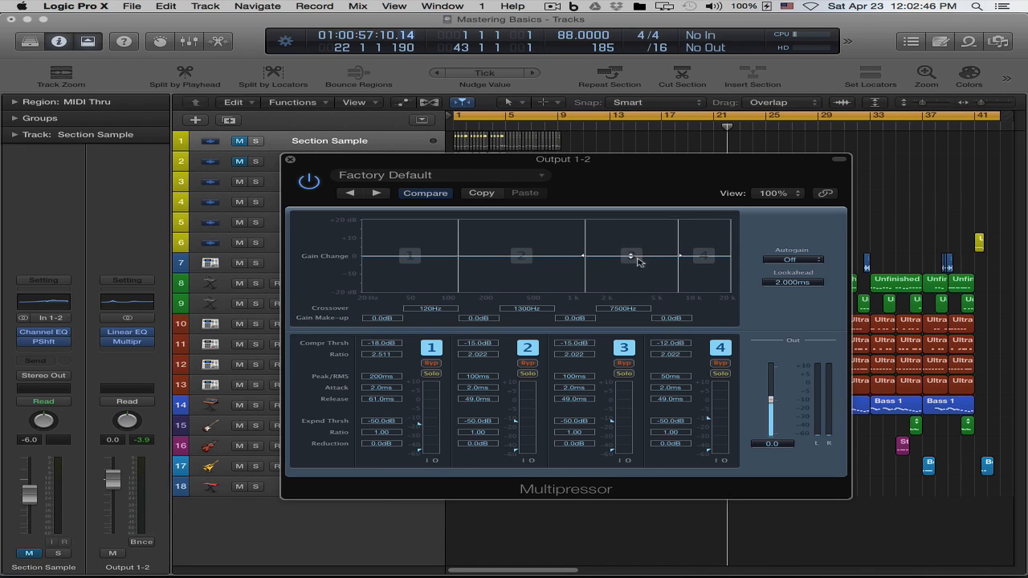
{"action": "left_click_drag", "start_coordinate": [680, 247], "coordinate": [661, 248]}
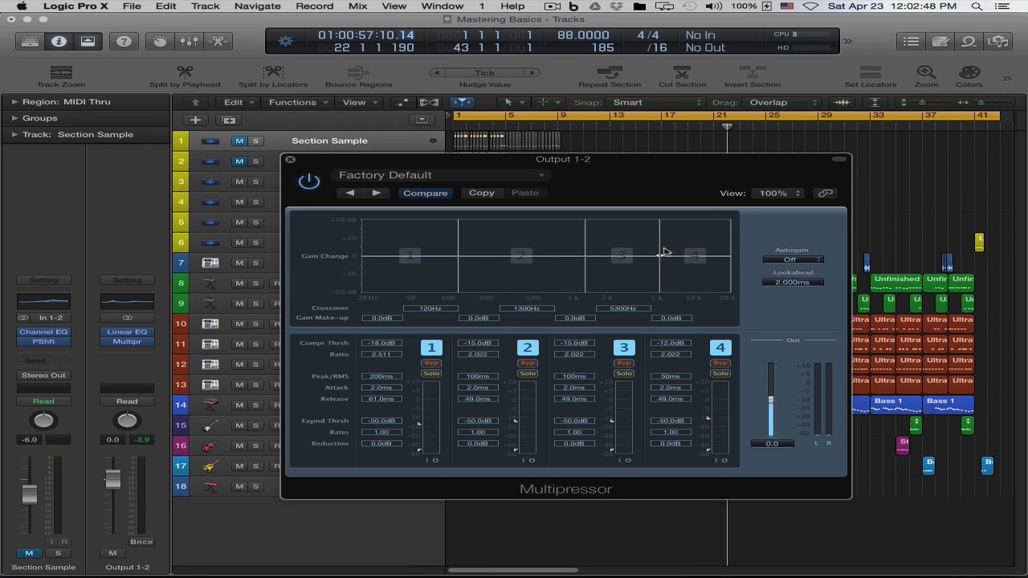
{"action": "left_click_drag", "start_coordinate": [586, 241], "coordinate": [574, 246]}
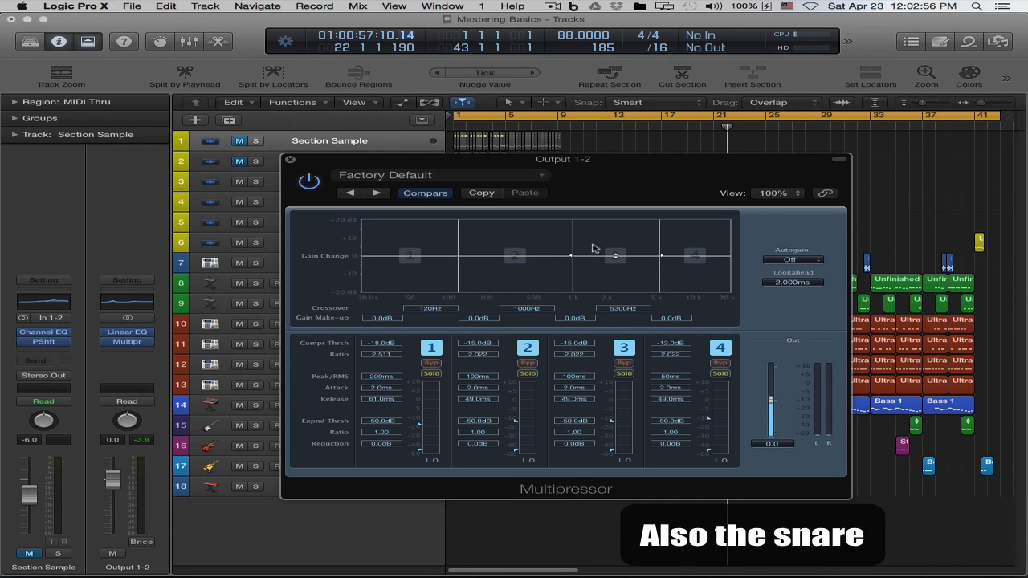
Fine-tune the Multipressor's upper two crossover frequencies to 980 Hz and 5600 Hz
{"action": "left_click_drag", "start_coordinate": [573, 245], "coordinate": [575, 245]}
{"action": "left_click_drag", "start_coordinate": [666, 246], "coordinate": [665, 269]}
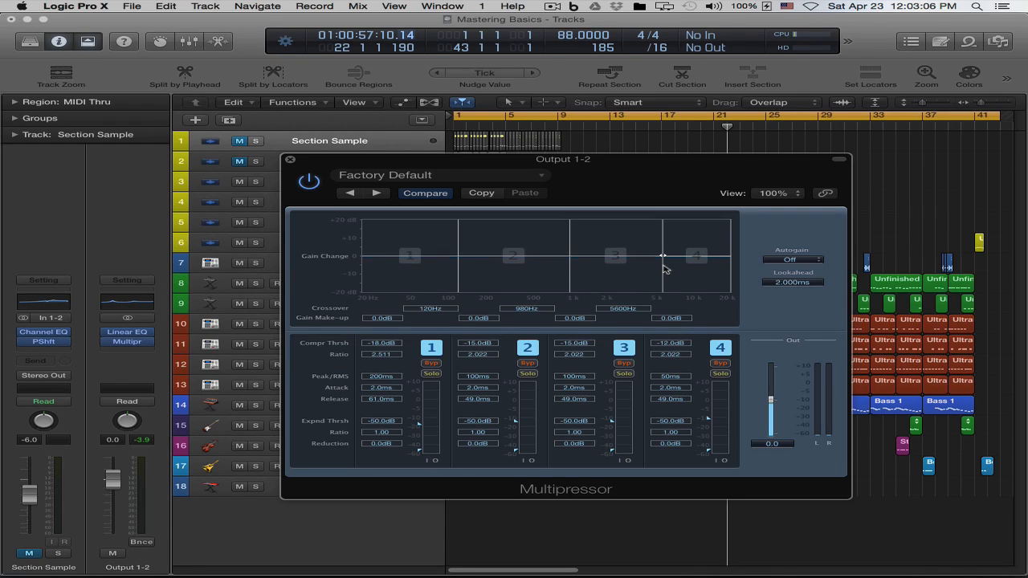
{"action": "mouse_move", "coordinate": [456, 250]}
{"action": "left_mouse_down"}
{"action": "mouse_move", "coordinate": [472, 250]}
{"action": "mouse_move", "coordinate": [457, 251]}
{"action": "left_mouse_up"}
Load the Final Hip Hop Compressor preset in the Multipressor and set band 1's gain make-up to 1.0 dB
{"action": "left_click", "coordinate": [446, 178]}
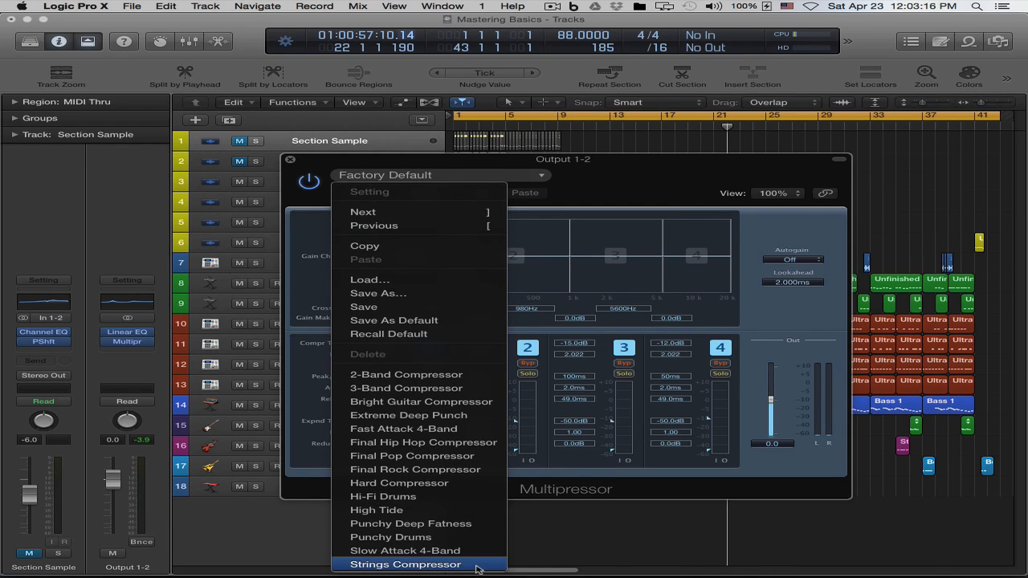
{"action": "left_click", "coordinate": [440, 446]}
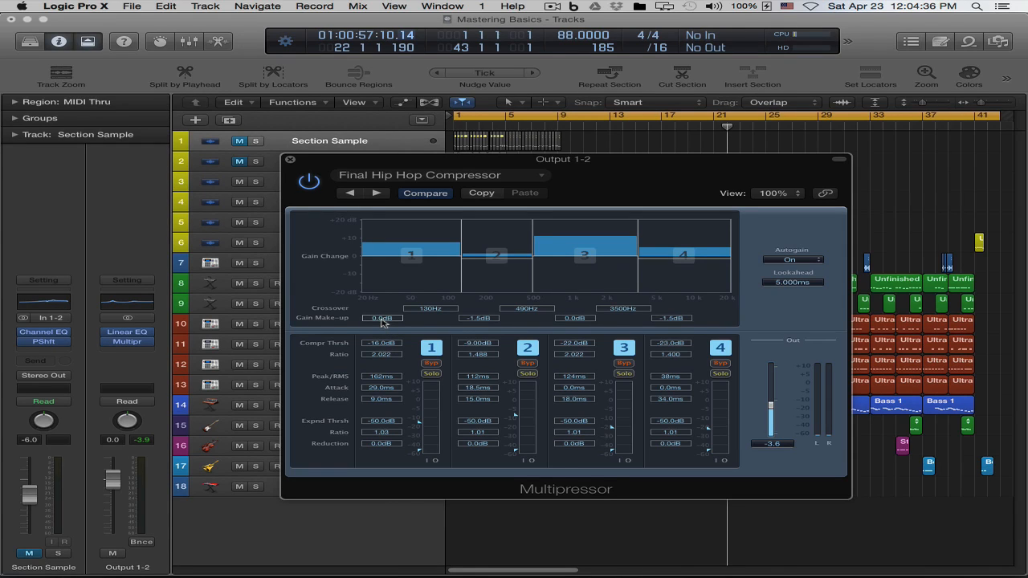
{"action": "mouse_move", "coordinate": [382, 321]}
{"action": "left_mouse_down"}
{"action": "mouse_move", "coordinate": [380, 296]}
{"action": "mouse_move", "coordinate": [395, 317]}
{"action": "left_mouse_up"}
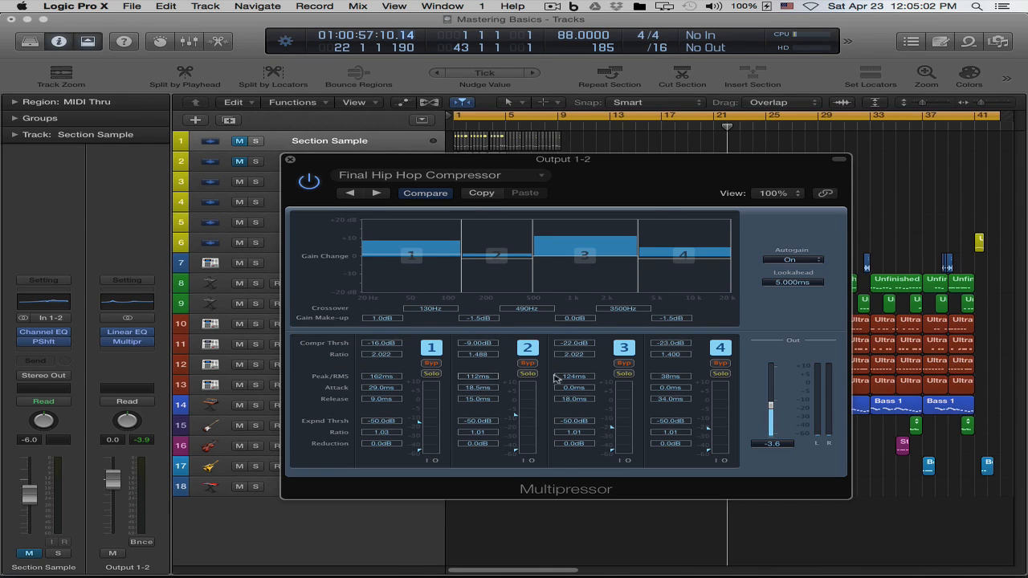
Play the song from the beginning and compare the sound with the Multipressor bypassed and enabled
{"action": "left_click_drag", "start_coordinate": [600, 166], "coordinate": [545, 158]}
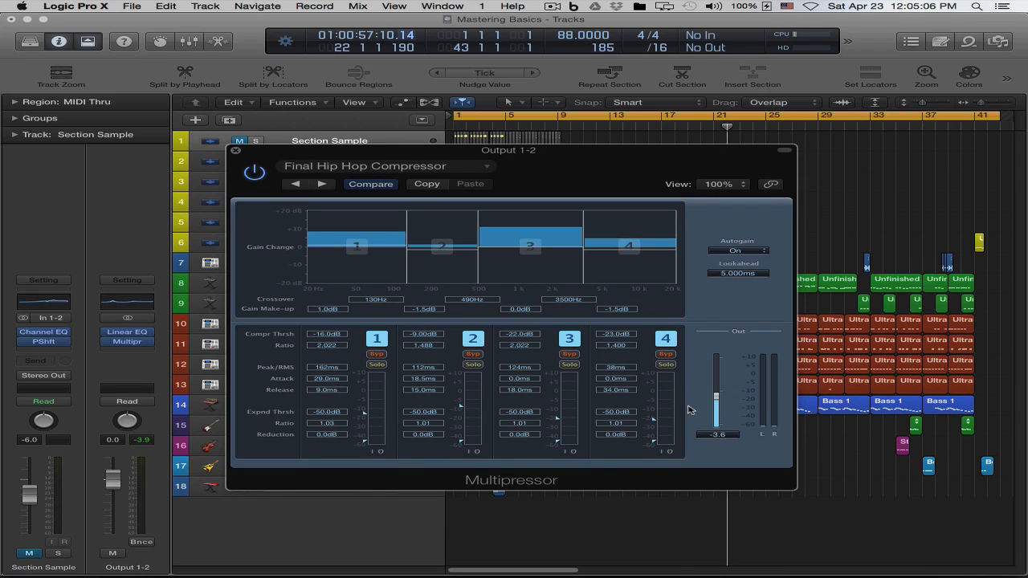
{"action": "left_click_drag", "start_coordinate": [555, 159], "coordinate": [603, 179]}
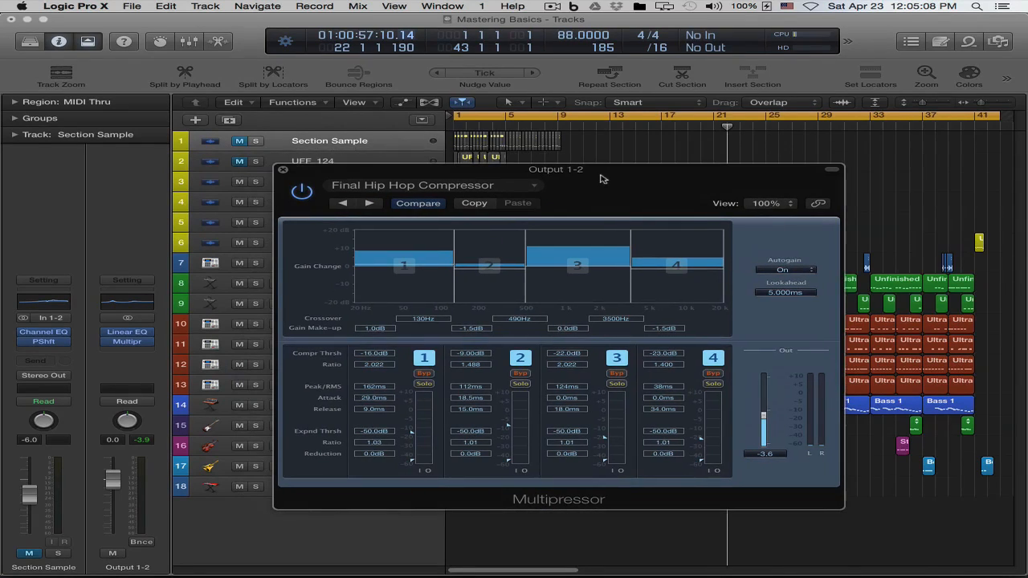
{"action": "key", "text": "Return"}
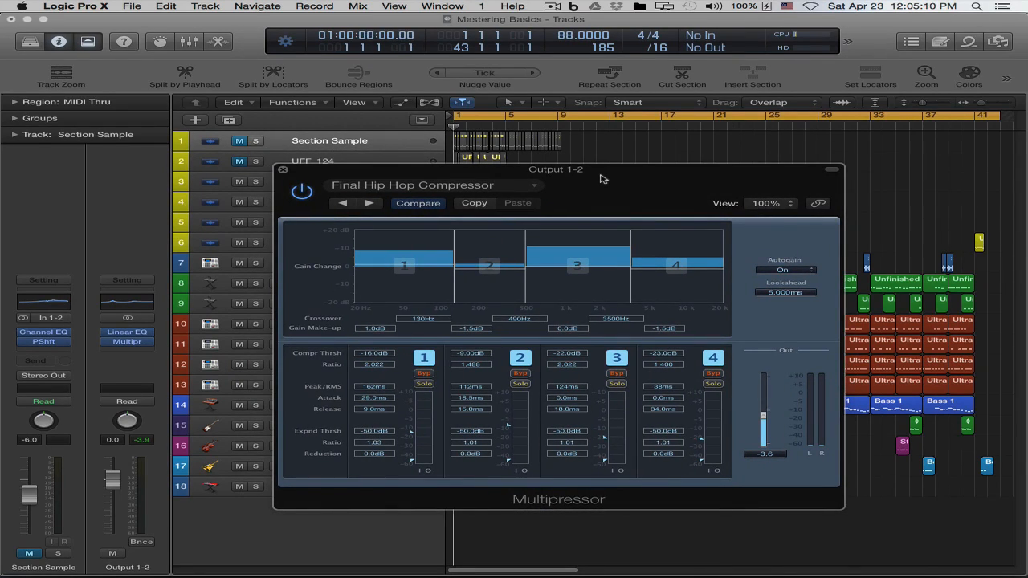
{"action": "key", "text": "space"}
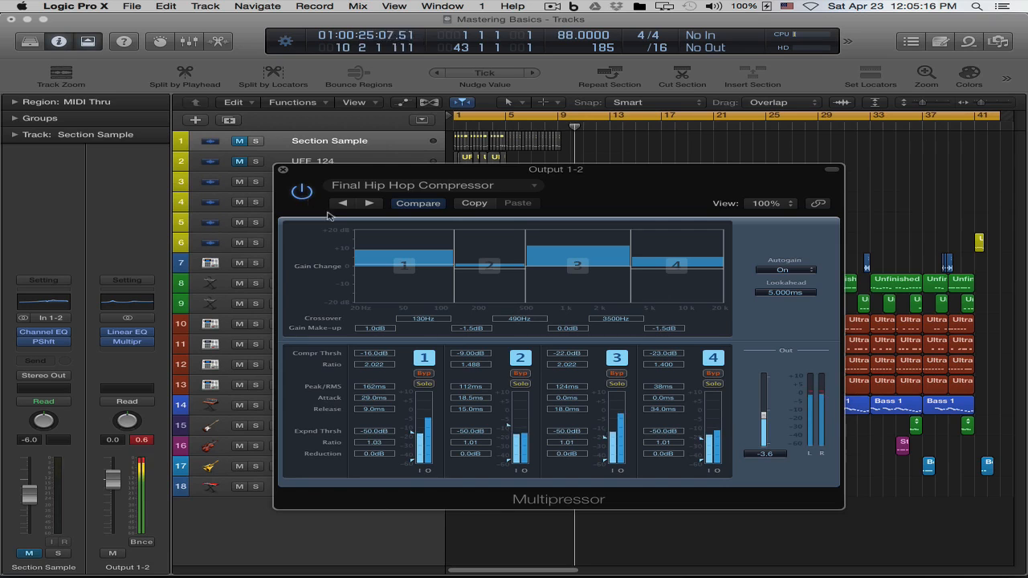
{"action": "left_click", "coordinate": [301, 191]}
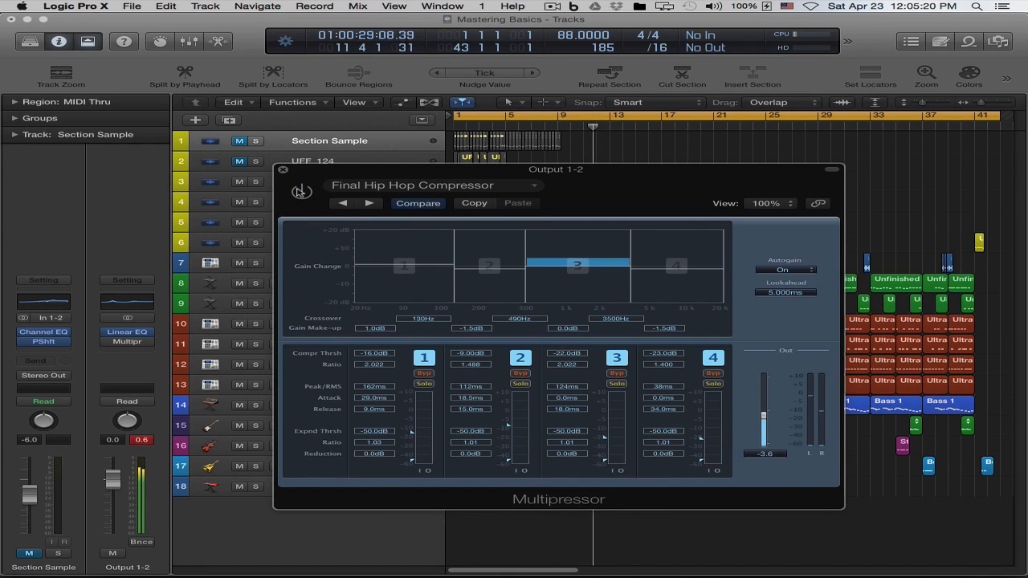
{"action": "left_click", "coordinate": [301, 191]}
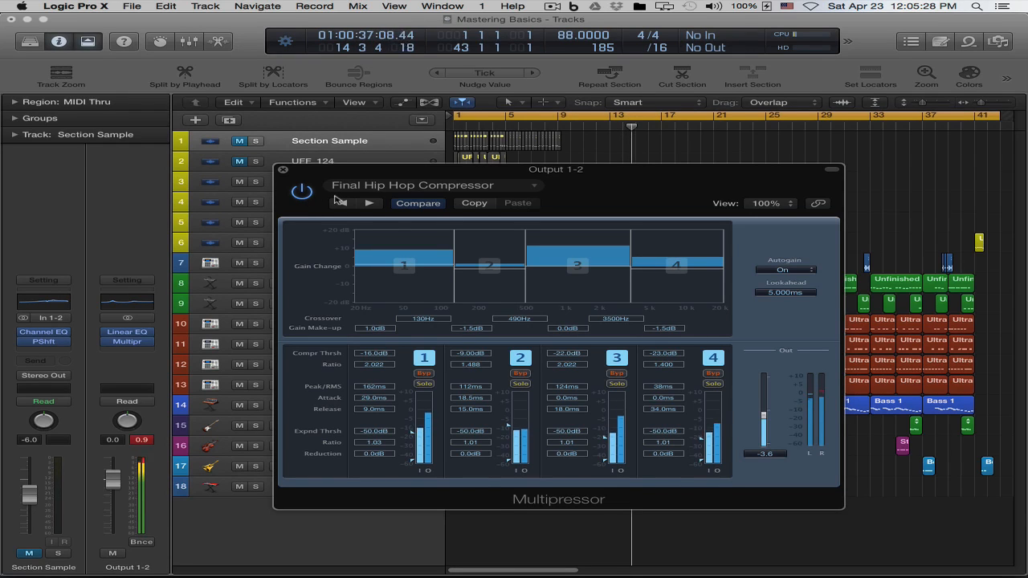
Check the Output 1-2 channel for clipping during playback, stop, and reset its peak level display
{"action": "left_click", "coordinate": [142, 440]}
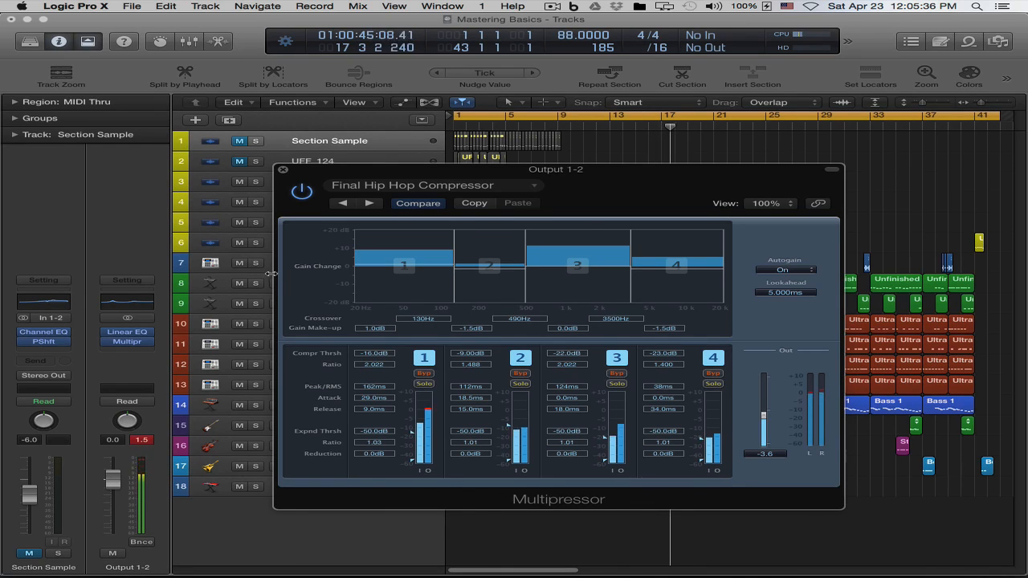
{"action": "key", "text": "space"}
{"action": "left_click", "coordinate": [146, 441]}
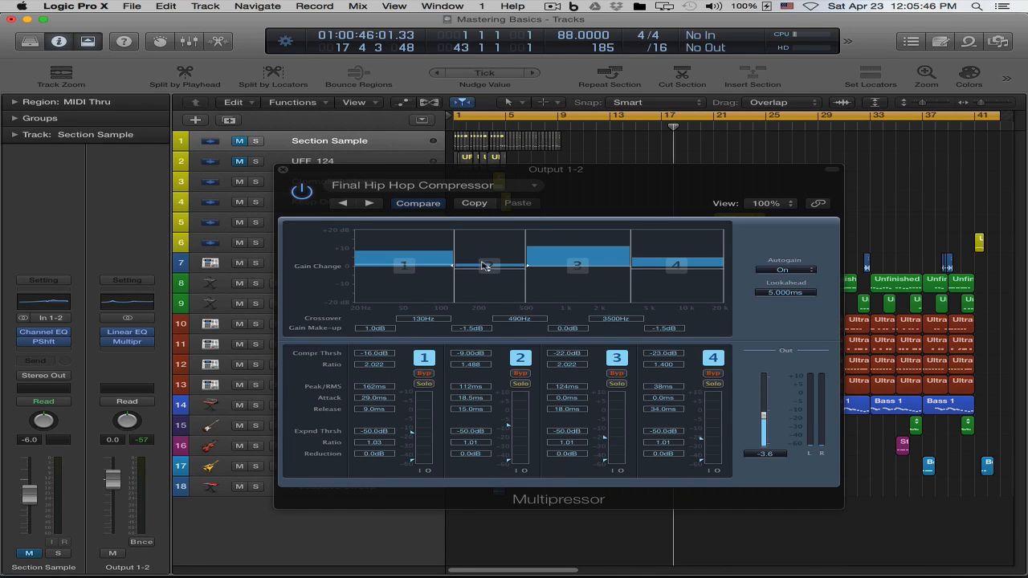
Audition Multipressor bands 1, 3 and 4 soloed in turn during playback, unsolo them, and reset the output channel's peak level
{"action": "key", "text": "space"}
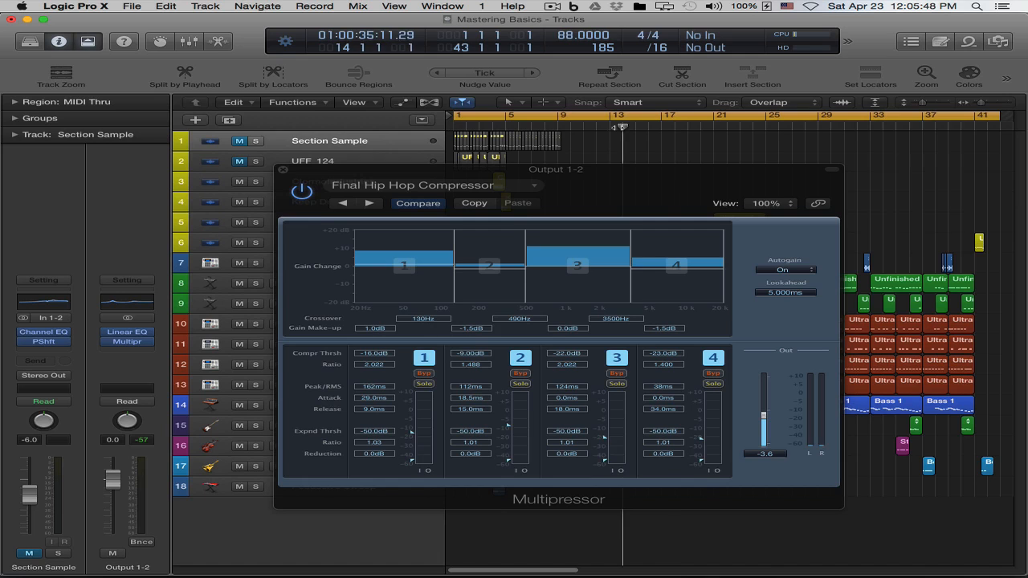
{"action": "left_click", "coordinate": [423, 384]}
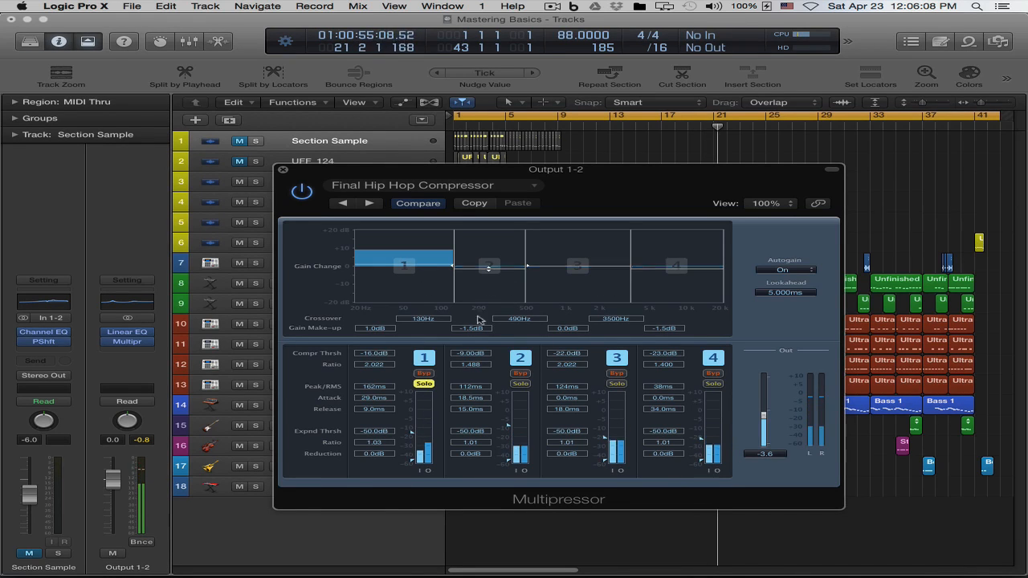
{"action": "left_click", "coordinate": [424, 384]}
{"action": "left_click", "coordinate": [617, 384]}
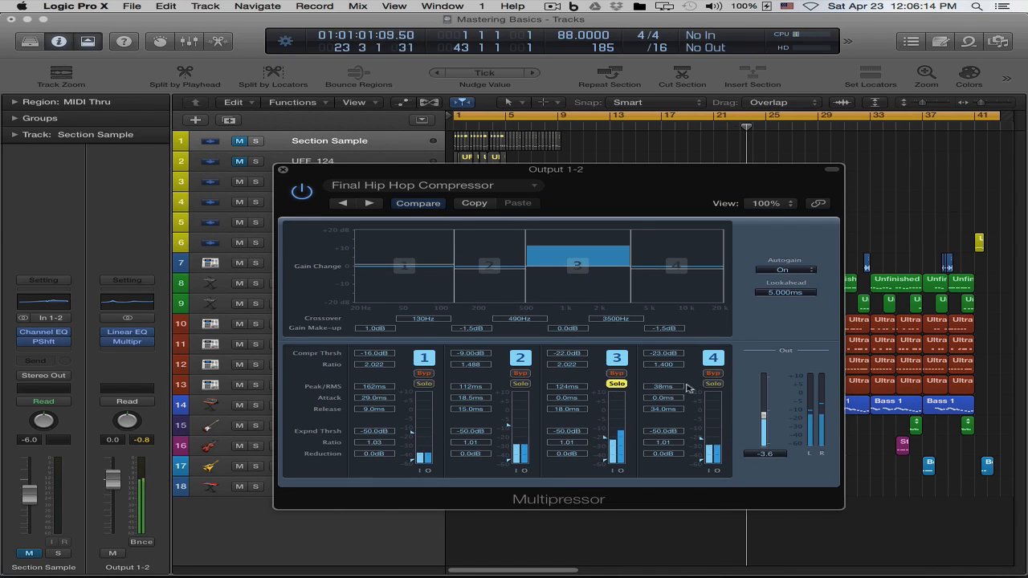
{"action": "left_click", "coordinate": [619, 384]}
{"action": "left_click", "coordinate": [712, 384]}
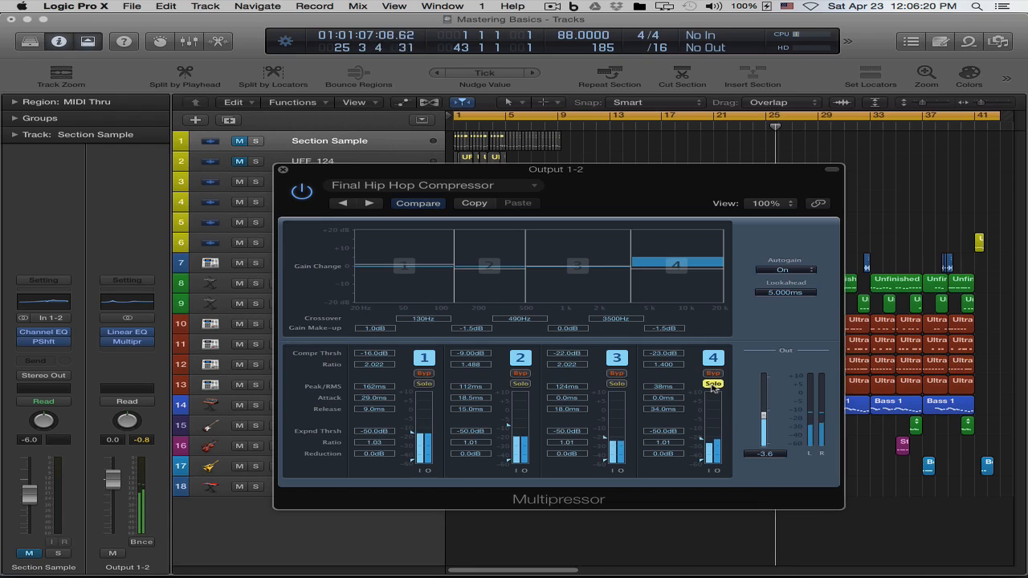
{"action": "left_click", "coordinate": [712, 384]}
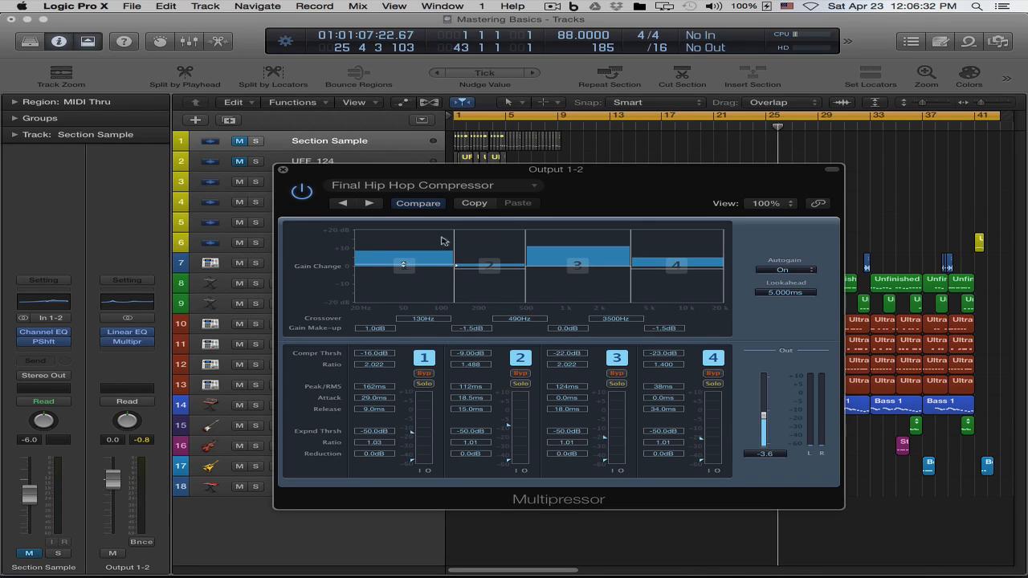
{"action": "mouse_move", "coordinate": [131, 343]}
{"action": "left_click", "coordinate": [144, 440]}
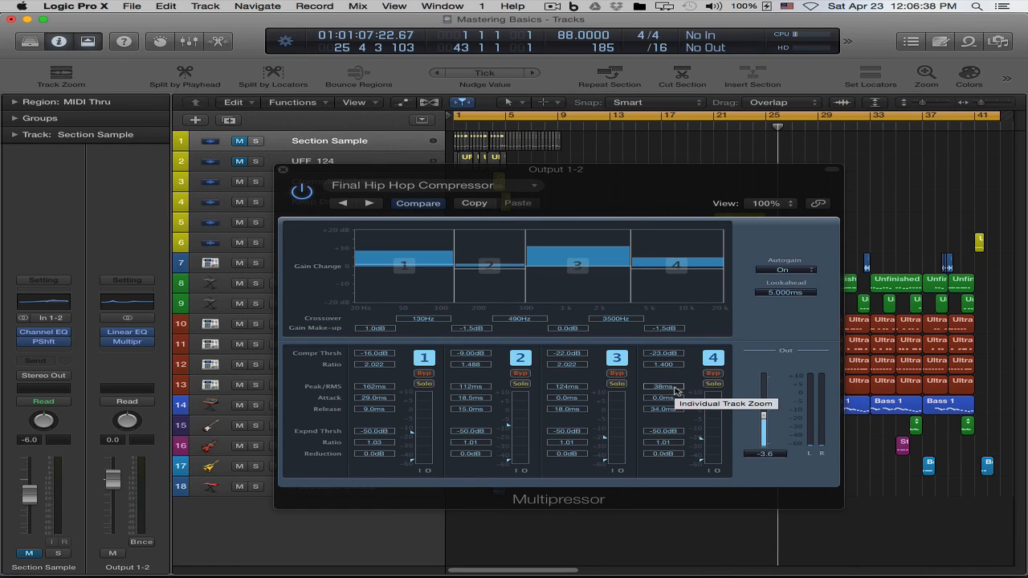
Try raising the Multipressor's output level to -0.4 dB and restore it to -3.6 dB
{"action": "left_click", "coordinate": [765, 418]}
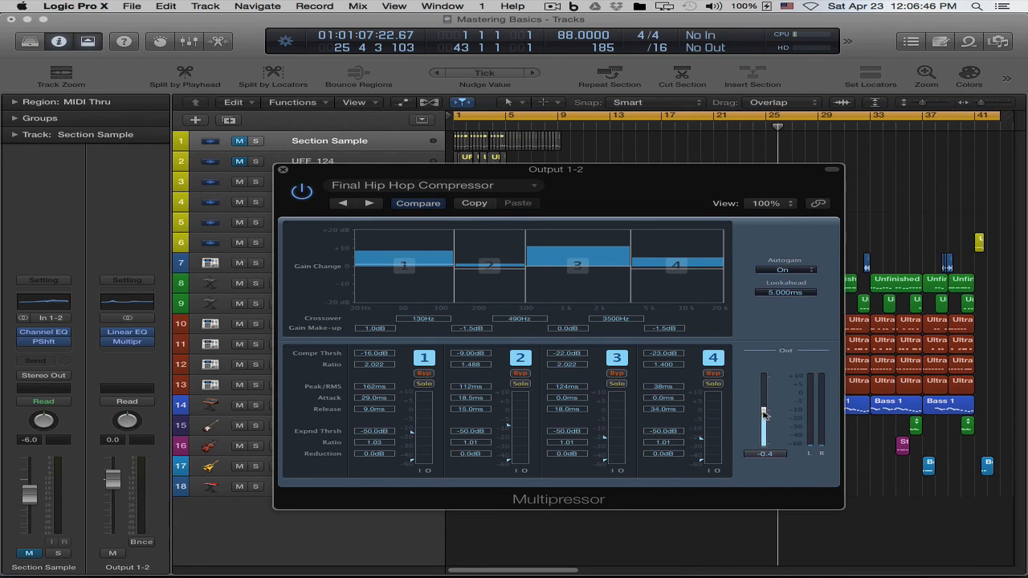
{"action": "left_click", "coordinate": [763, 414], "text": "alt"}
{"action": "mouse_move", "coordinate": [763, 412]}
{"action": "left_mouse_down"}
{"action": "mouse_move", "coordinate": [763, 379]}
{"action": "mouse_move", "coordinate": [768, 411]}
{"action": "left_mouse_up"}
{"action": "double_click", "coordinate": [771, 454]}
{"action": "left_click", "coordinate": [761, 387]}
{"action": "double_click", "coordinate": [771, 454]}
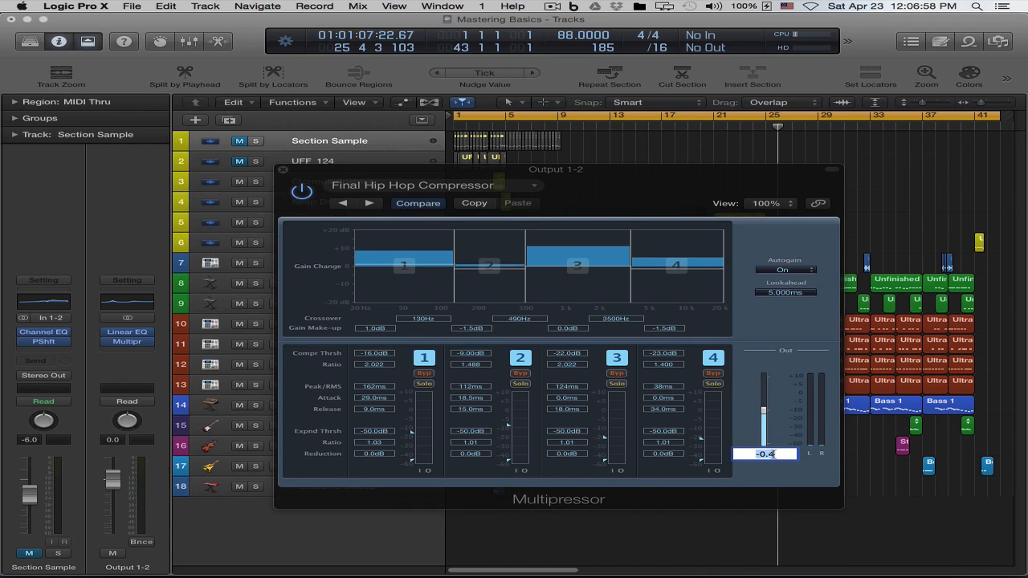
{"action": "type", "text": "-3.6"}
{"action": "key", "text": "Return"}
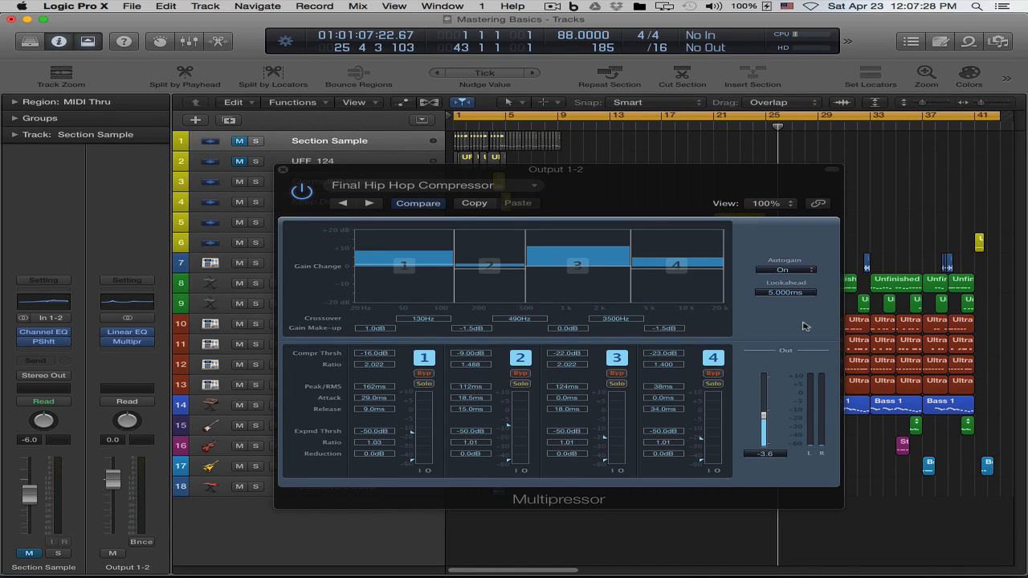
Review the Multipressor's preset list without changing the preset, and close the plug-in window
{"action": "left_click", "coordinate": [287, 171]}
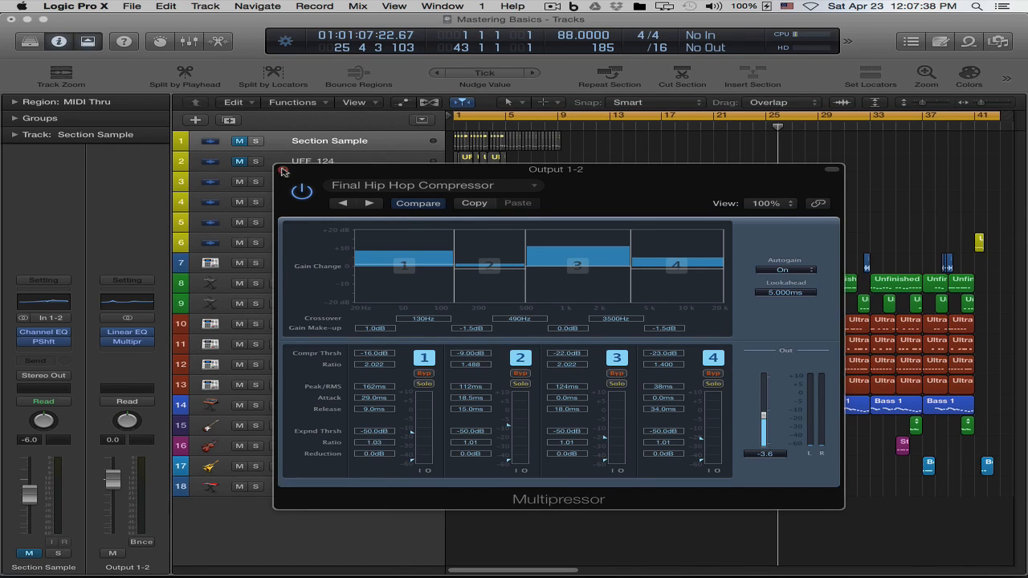
{"action": "left_click", "coordinate": [421, 188]}
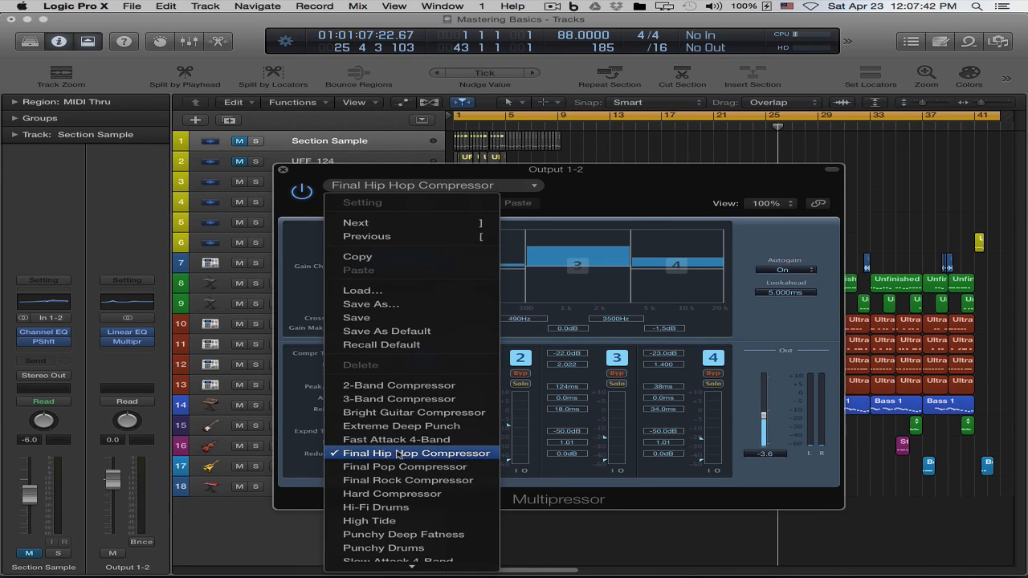
{"action": "left_click", "coordinate": [616, 187]}
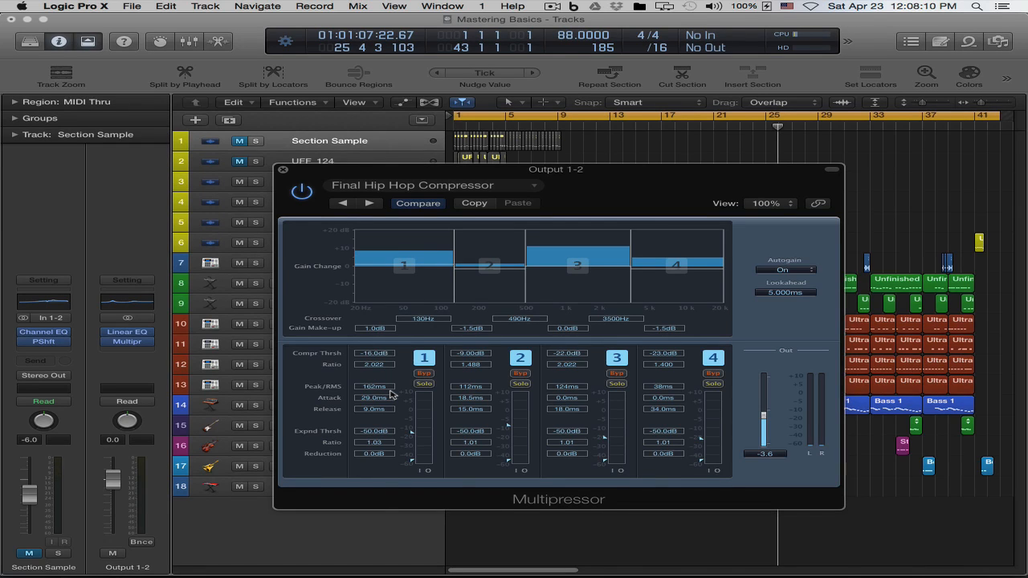
{"action": "left_click", "coordinate": [283, 169]}
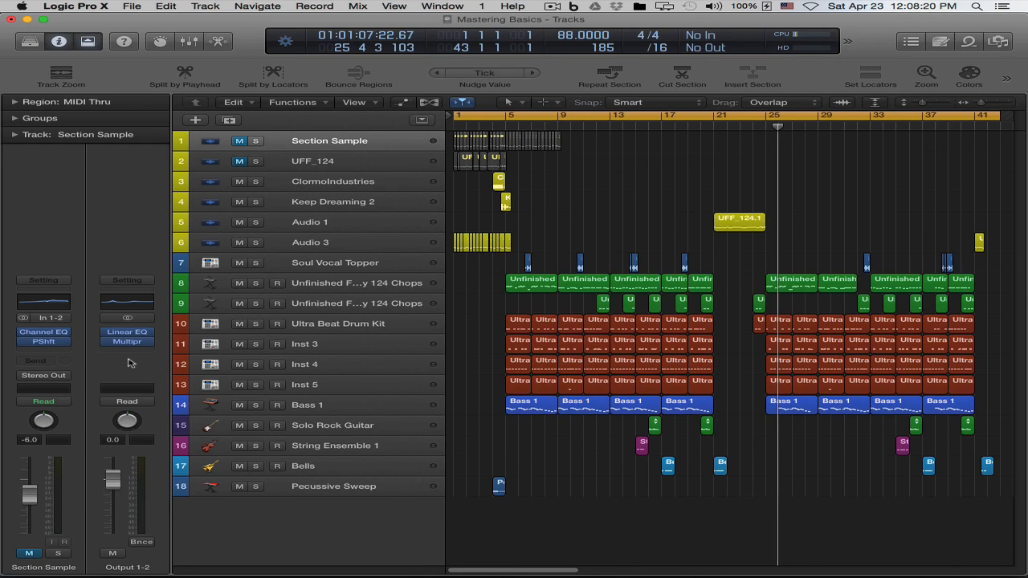
Insert a stereo Adaptive Limiter below the Multipressor on the Output 1-2 channel and move its window over the lower tracks
{"action": "left_click", "coordinate": [128, 351]}
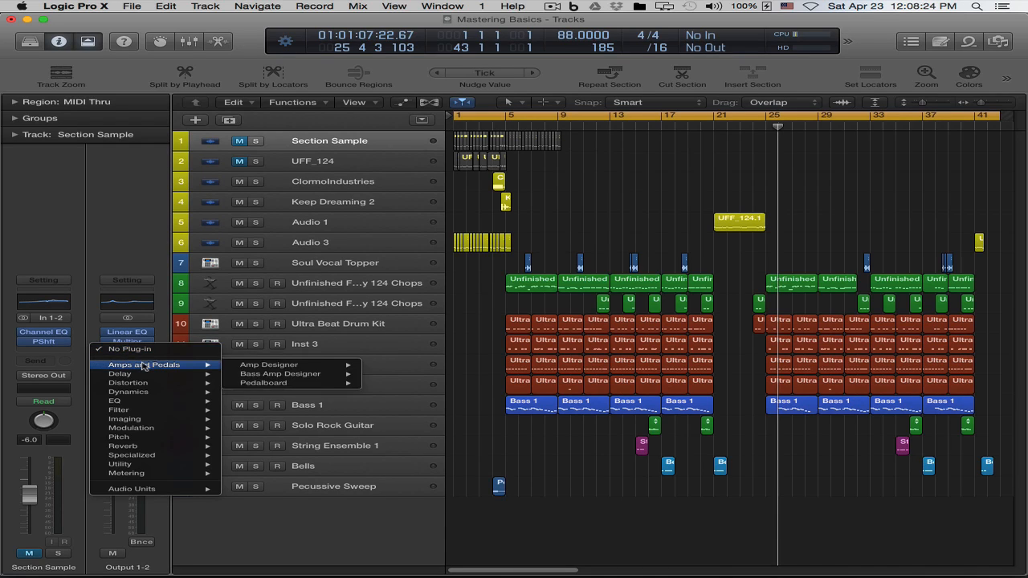
{"action": "mouse_move", "coordinate": [161, 384]}
{"action": "mouse_move", "coordinate": [166, 429]}
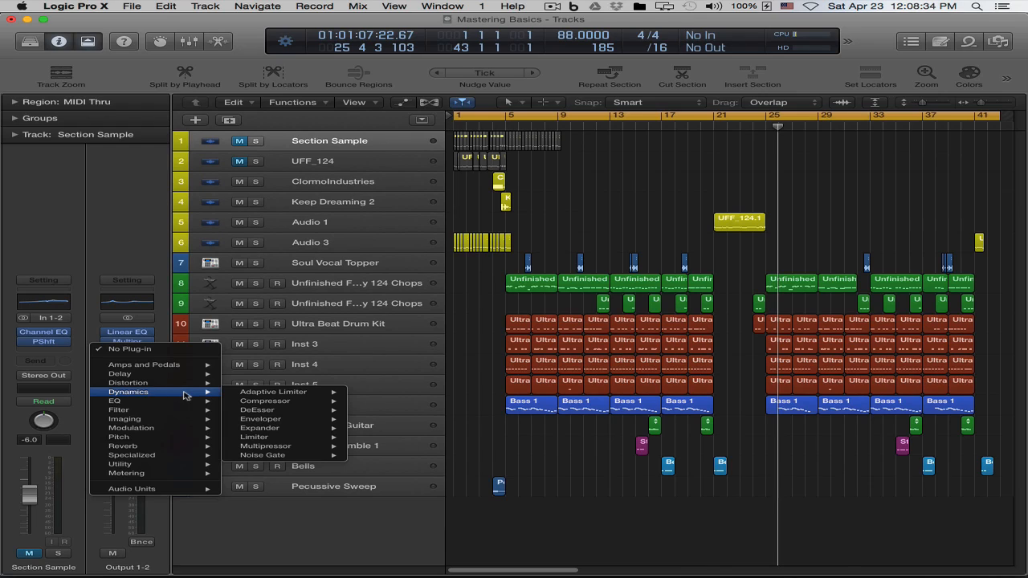
{"action": "mouse_move", "coordinate": [277, 394]}
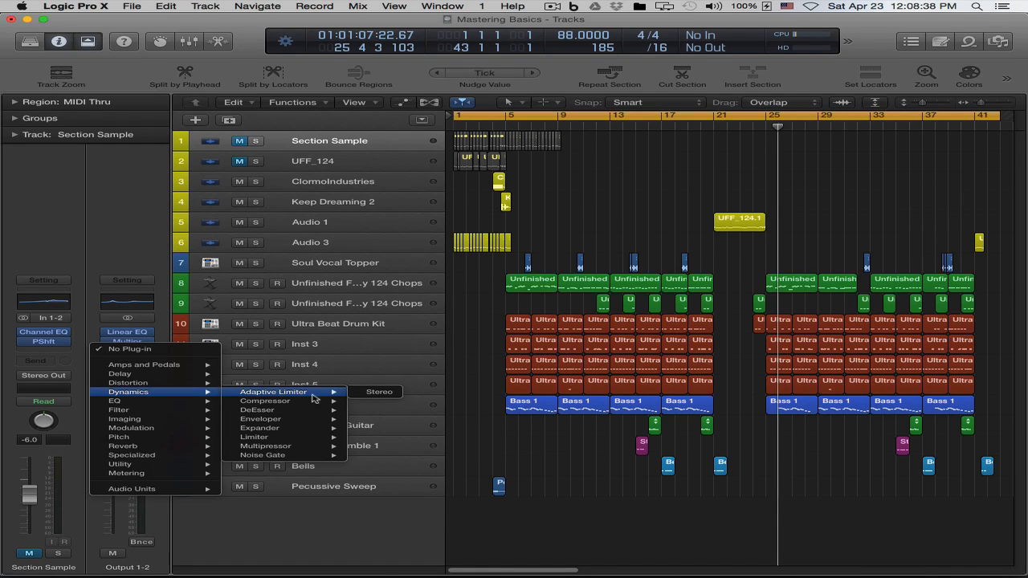
{"action": "left_click", "coordinate": [379, 391]}
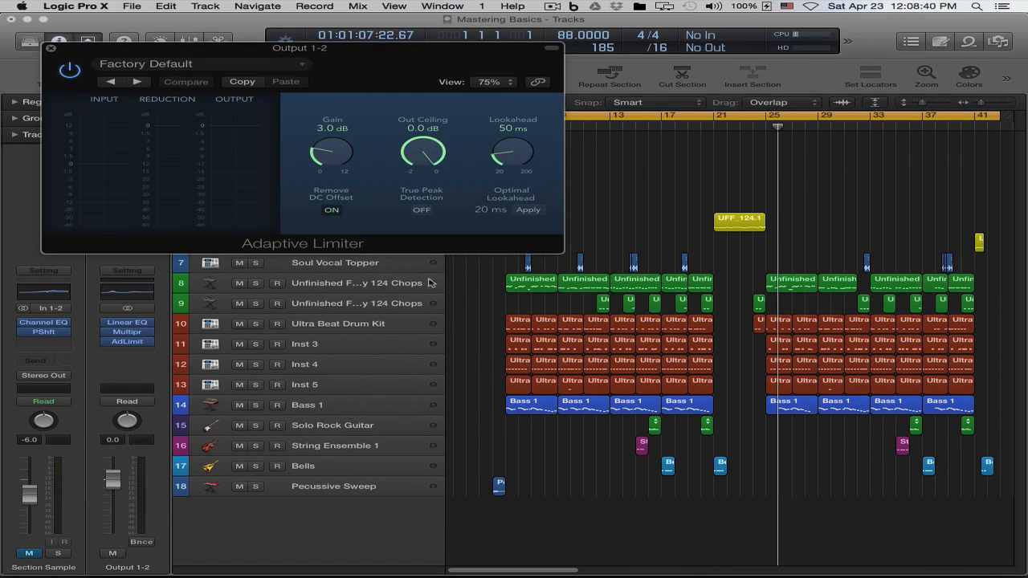
{"action": "left_click_drag", "start_coordinate": [305, 52], "coordinate": [531, 278]}
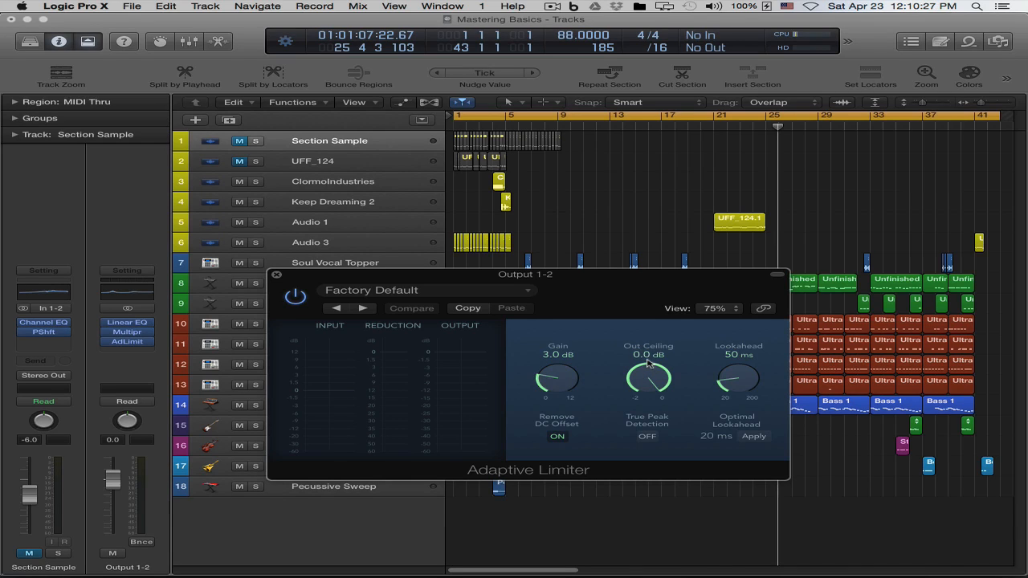
Try the Adaptive Limiter's gain at about 9.4 dB and bring it down to 0.0 dB
{"action": "left_click_drag", "start_coordinate": [565, 386], "coordinate": [605, 282]}
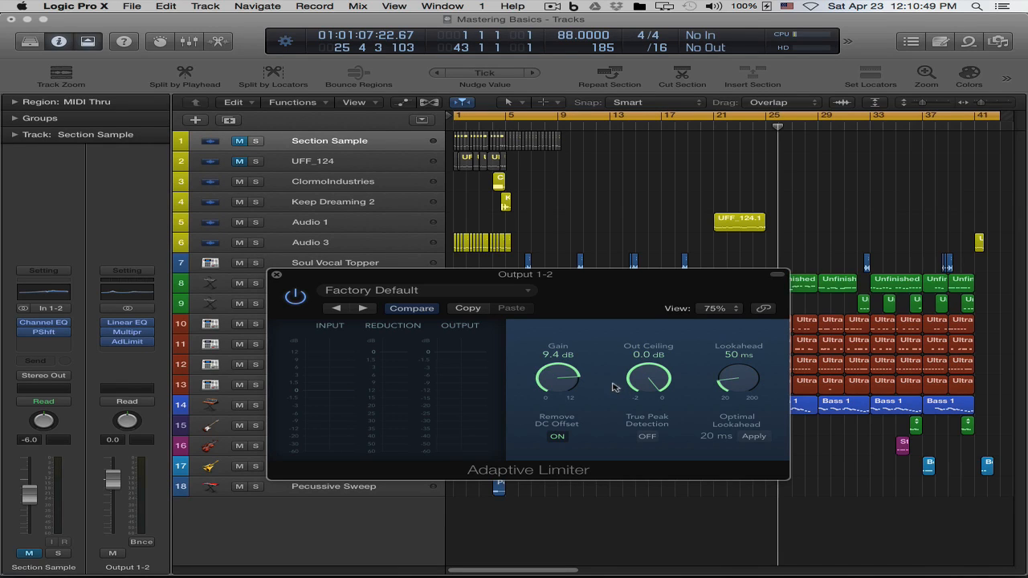
{"action": "left_click_drag", "start_coordinate": [570, 375], "coordinate": [562, 462]}
{"action": "left_click_drag", "start_coordinate": [550, 378], "coordinate": [586, 443]}
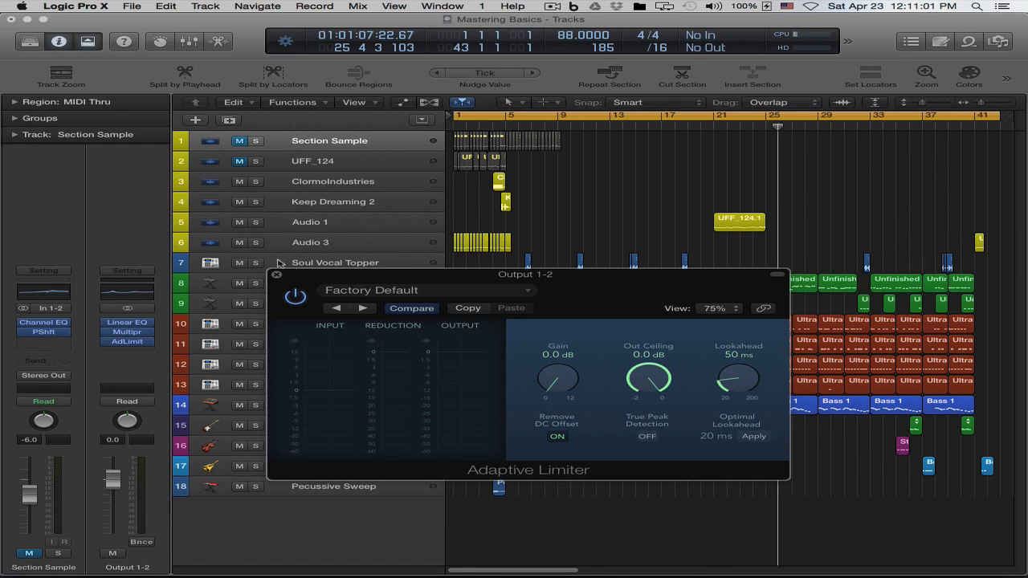
Bypass the Adaptive Limiter, play from about bar 10, re-enable it, and reset the output channel's peak level to compare clipping
{"action": "left_click", "coordinate": [295, 298]}
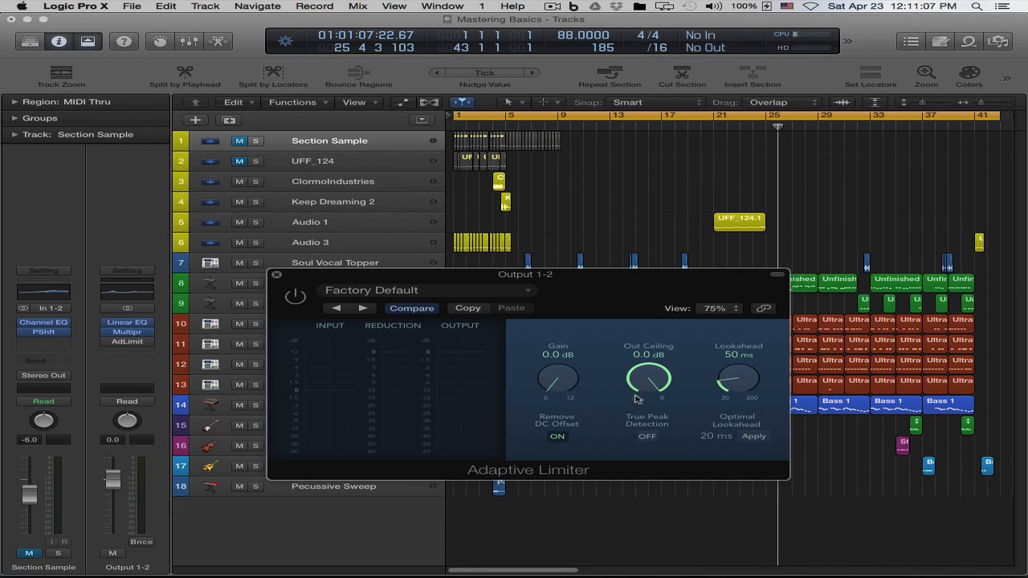
{"action": "double_click", "coordinate": [572, 126]}
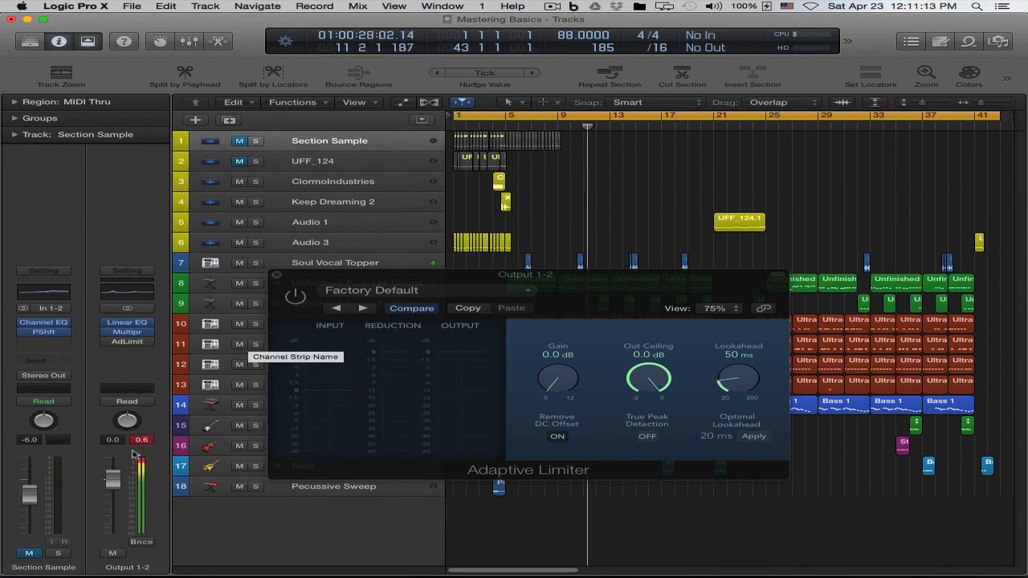
{"action": "left_click", "coordinate": [296, 296]}
{"action": "left_click", "coordinate": [143, 440]}
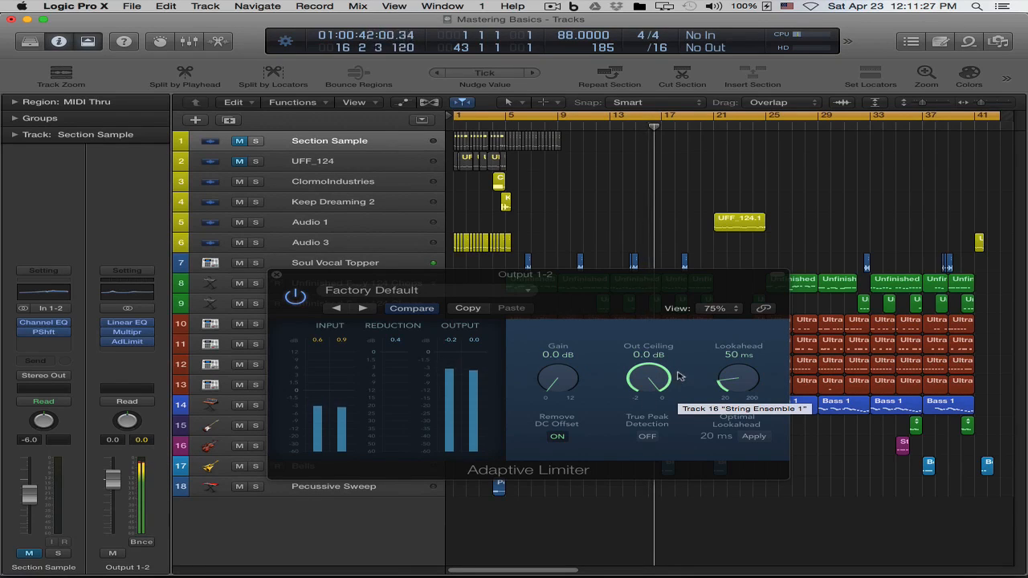
Set the Adaptive Limiter's Out Ceiling to -0.5 dB, reset the output channel's peak level, and play the song again
{"action": "mouse_move", "coordinate": [651, 372]}
{"action": "left_mouse_down"}
{"action": "mouse_move", "coordinate": [654, 419]}
{"action": "mouse_move", "coordinate": [642, 389]}
{"action": "left_mouse_up"}
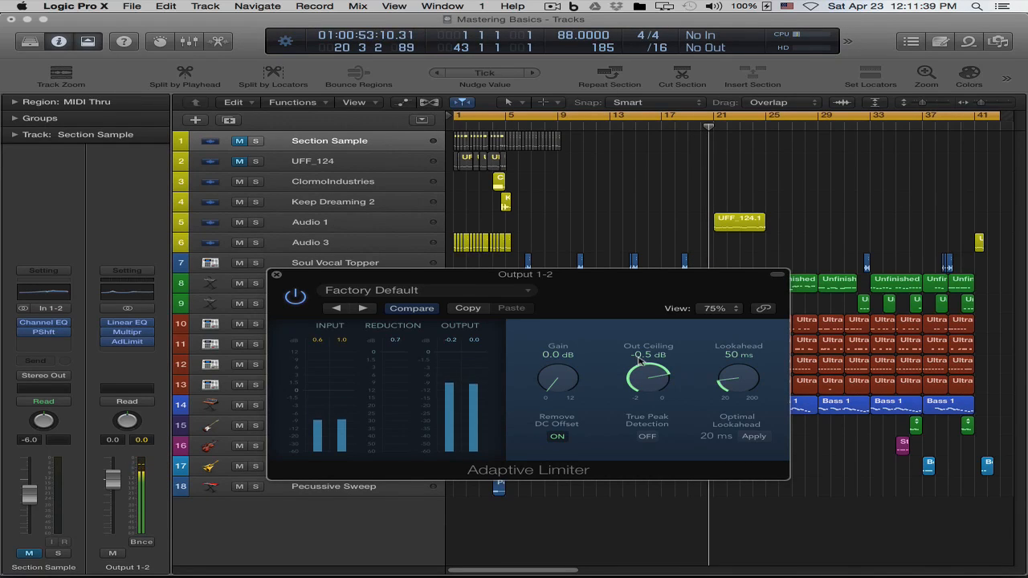
{"action": "left_click", "coordinate": [138, 440]}
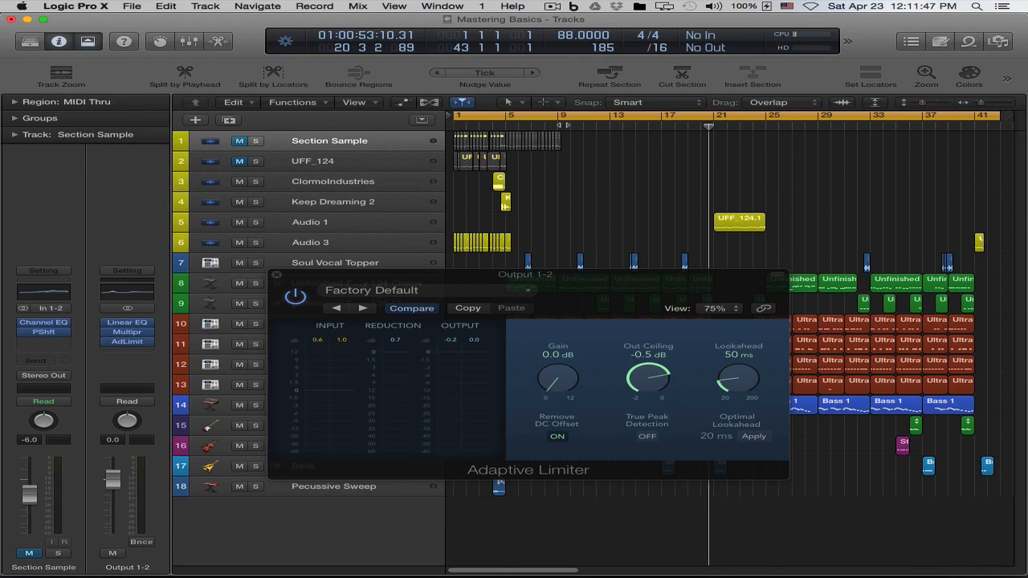
{"action": "key", "text": "space"}
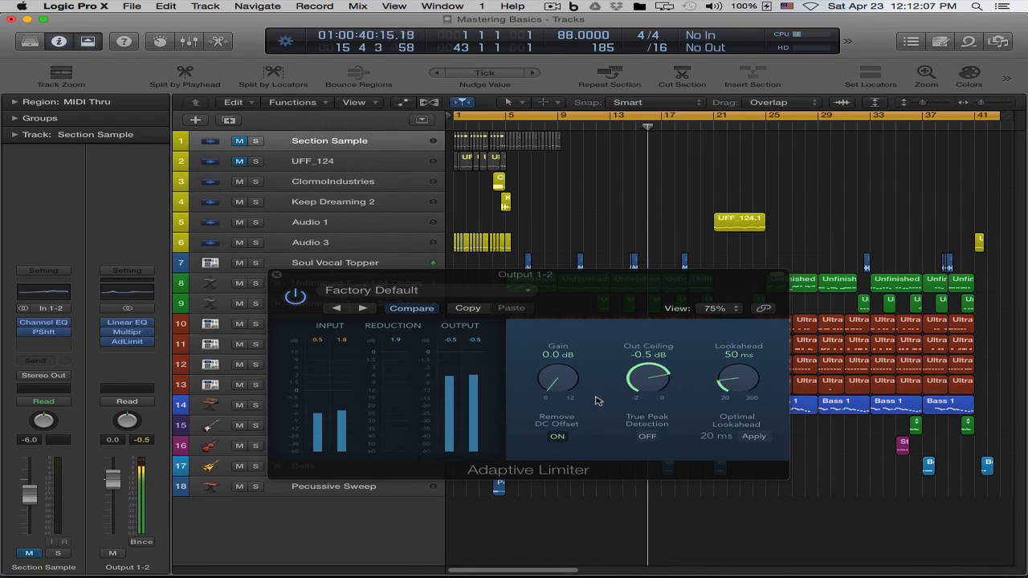
Bypass and re-enable the Adaptive Limiter during playback, resetting the output channel's peak level to compare clipping
{"action": "left_click", "coordinate": [296, 298]}
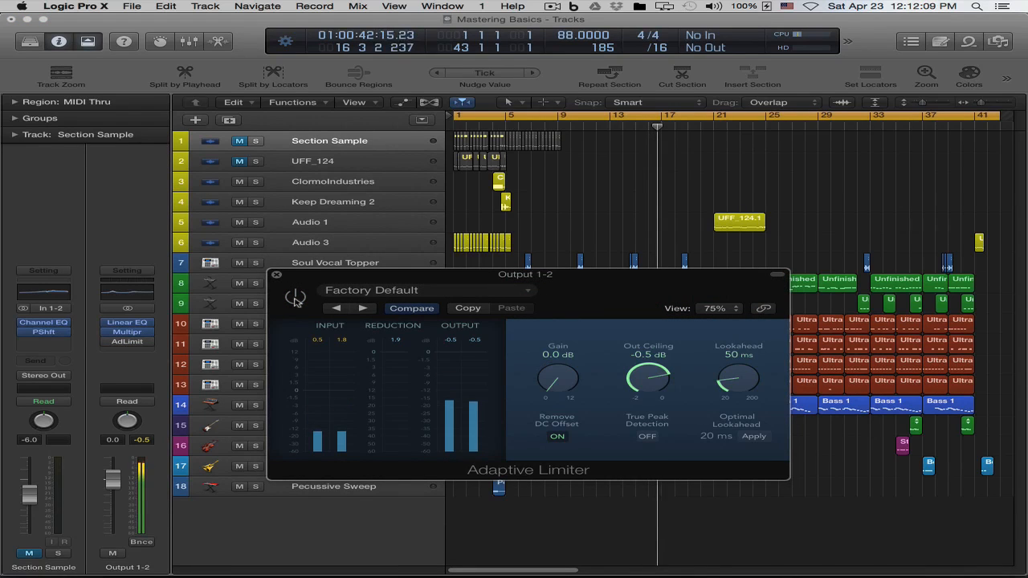
{"action": "left_click", "coordinate": [295, 297]}
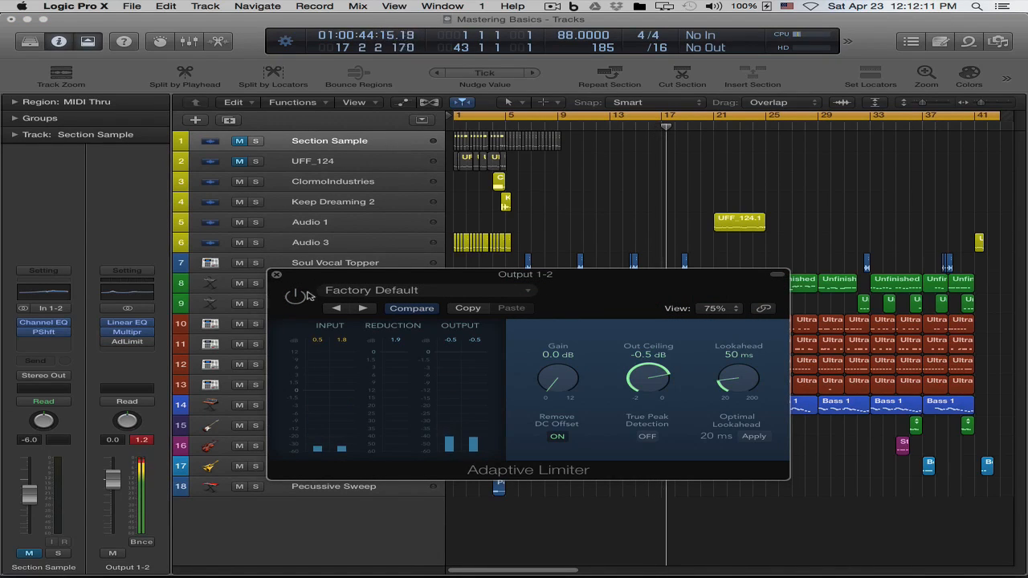
{"action": "left_click", "coordinate": [143, 440]}
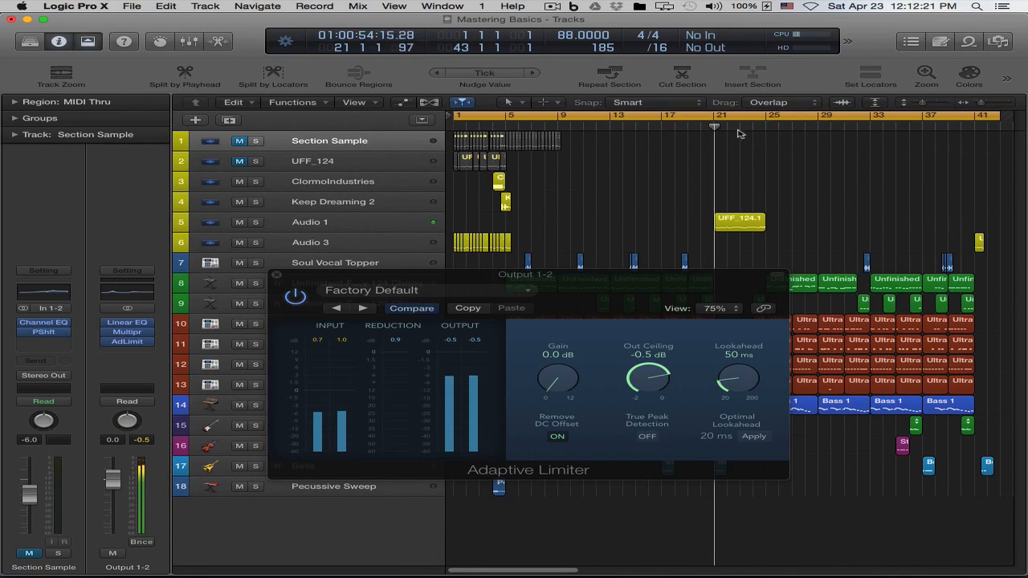
Play from about bar 25, raise the Adaptive Limiter's gain to 4.0 dB, and stop playback
{"action": "left_click", "coordinate": [766, 125]}
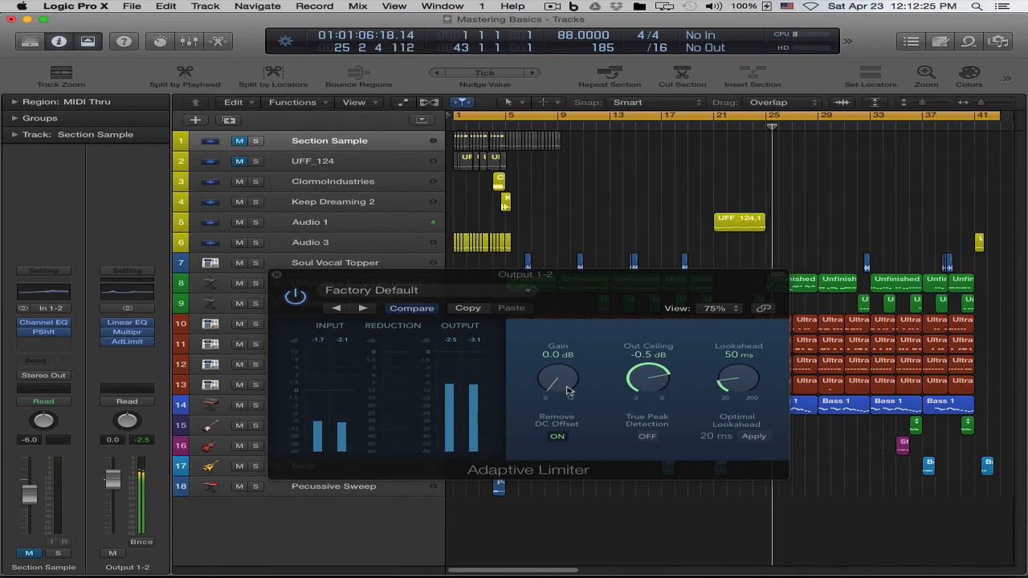
{"action": "left_click_drag", "start_coordinate": [566, 389], "coordinate": [549, 313]}
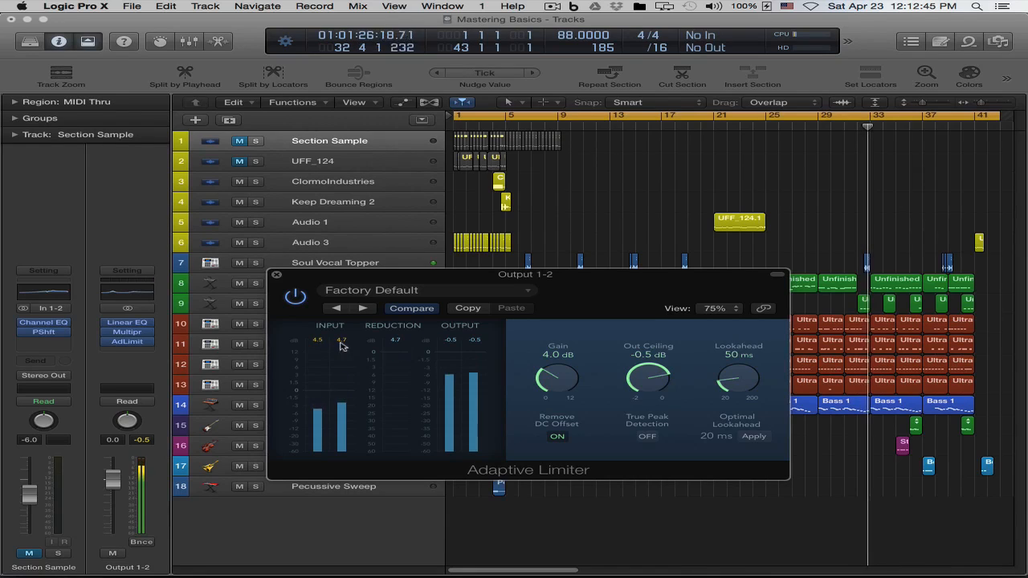
{"action": "key", "text": "space"}
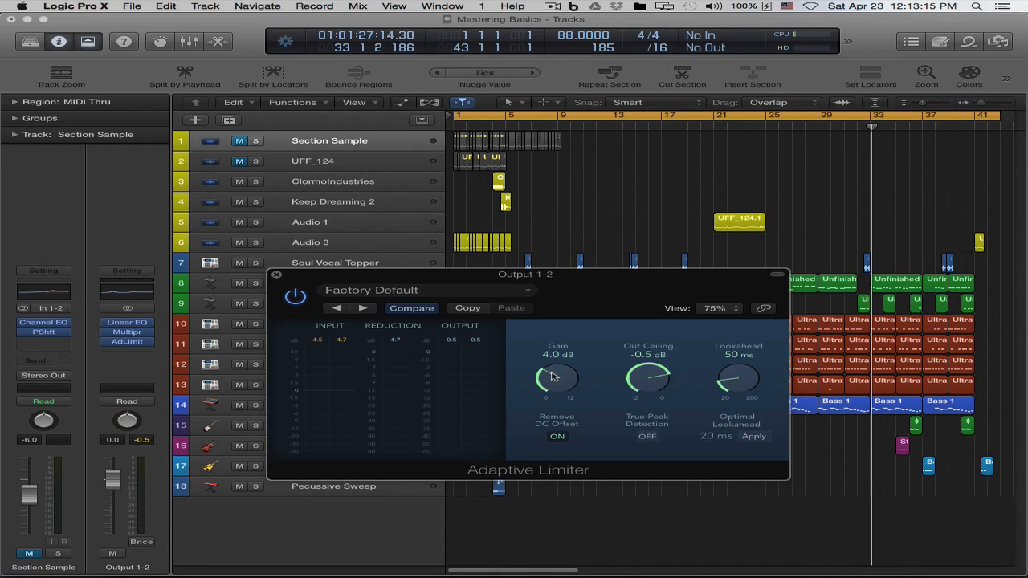
Play from about bar 11, try the limiter's gain at 9.3 and 11.0 dB, and lower it to 6.4 dB
{"action": "left_click", "coordinate": [602, 127]}
{"action": "key", "text": "space"}
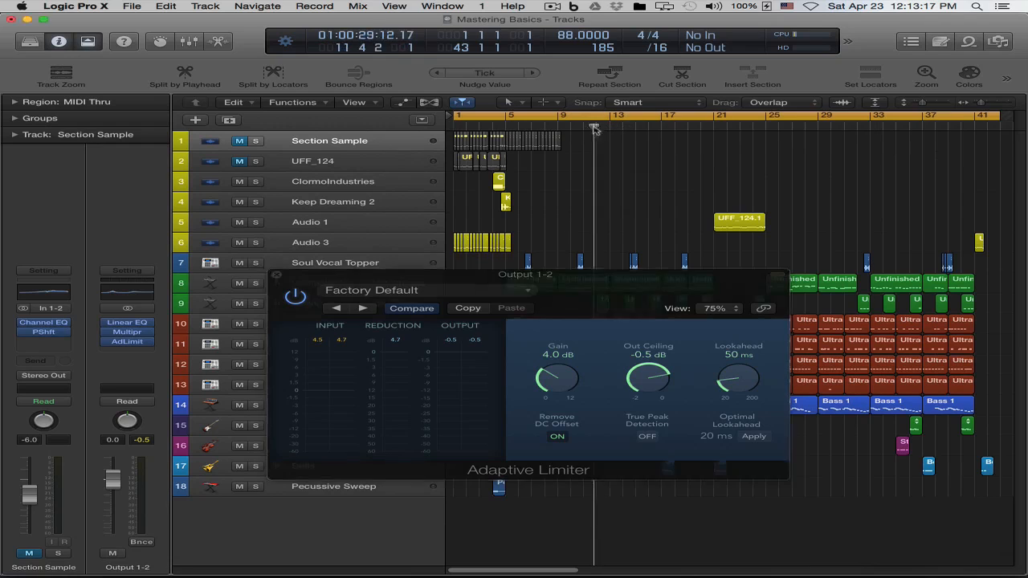
{"action": "left_click_drag", "start_coordinate": [549, 376], "coordinate": [599, 277]}
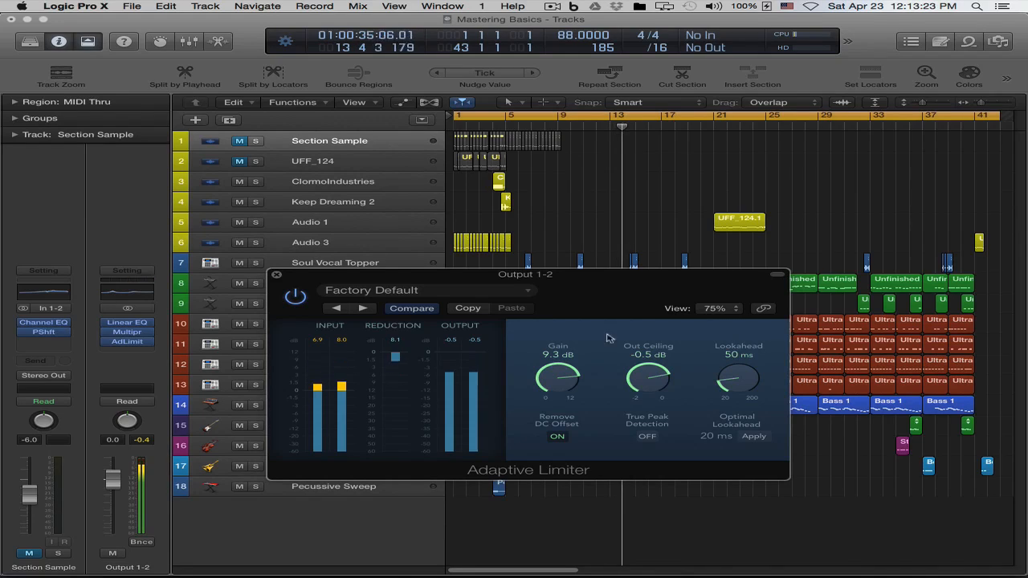
{"action": "left_click_drag", "start_coordinate": [567, 387], "coordinate": [556, 355]}
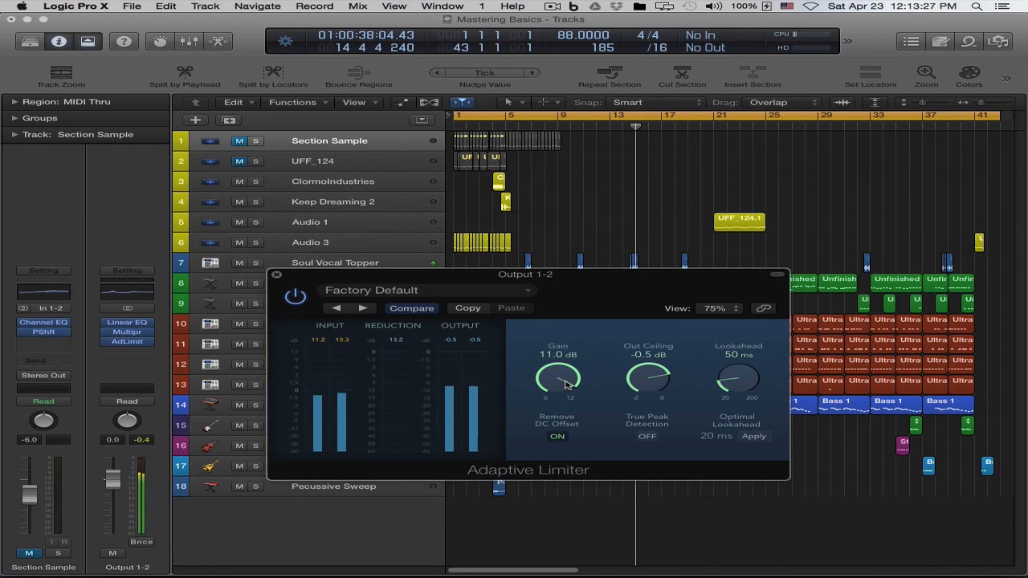
{"action": "left_click_drag", "start_coordinate": [565, 384], "coordinate": [561, 395]}
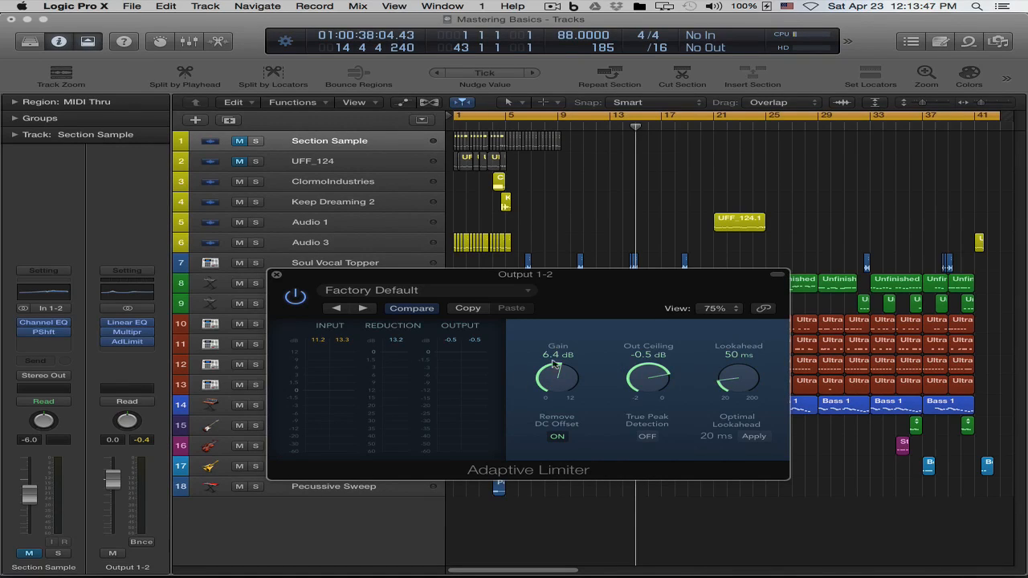
Reset the Adaptive Limiter's input peak readings and set its gain to 4.5 dB
{"action": "left_click", "coordinate": [319, 340]}
{"action": "mouse_move", "coordinate": [553, 377]}
{"action": "left_mouse_down"}
{"action": "mouse_move", "coordinate": [550, 399]}
{"action": "mouse_move", "coordinate": [546, 382]}
{"action": "left_mouse_up"}
{"action": "left_click_drag", "start_coordinate": [548, 380], "coordinate": [552, 376]}
Play from about bar 10, lower the Multipressor's output level to -5.6 dB, and close the Multipressor window
{"action": "mouse_move", "coordinate": [126, 336]}
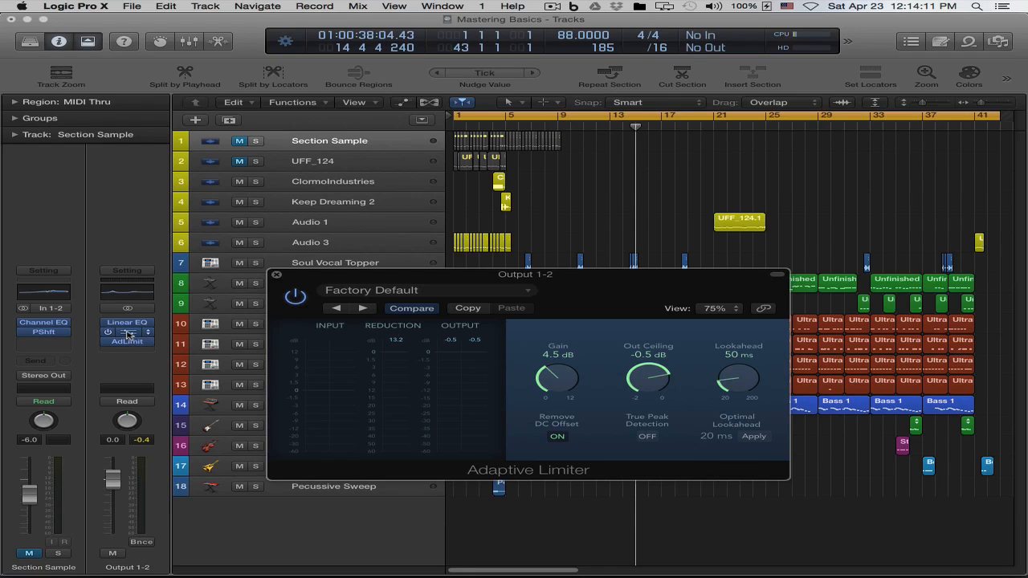
{"action": "left_click", "coordinate": [127, 333]}
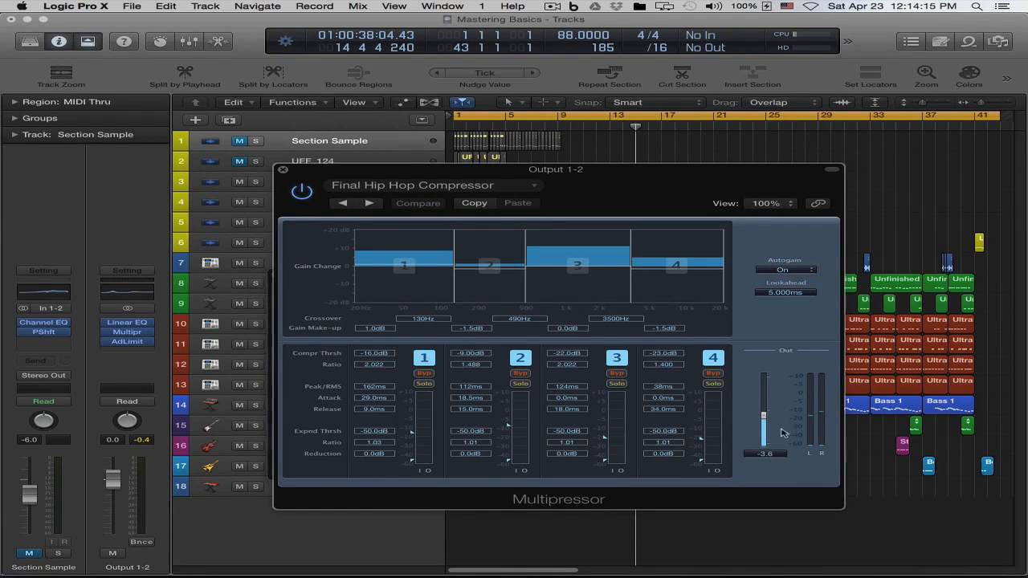
{"action": "left_click", "coordinate": [573, 128]}
{"action": "key", "text": "space"}
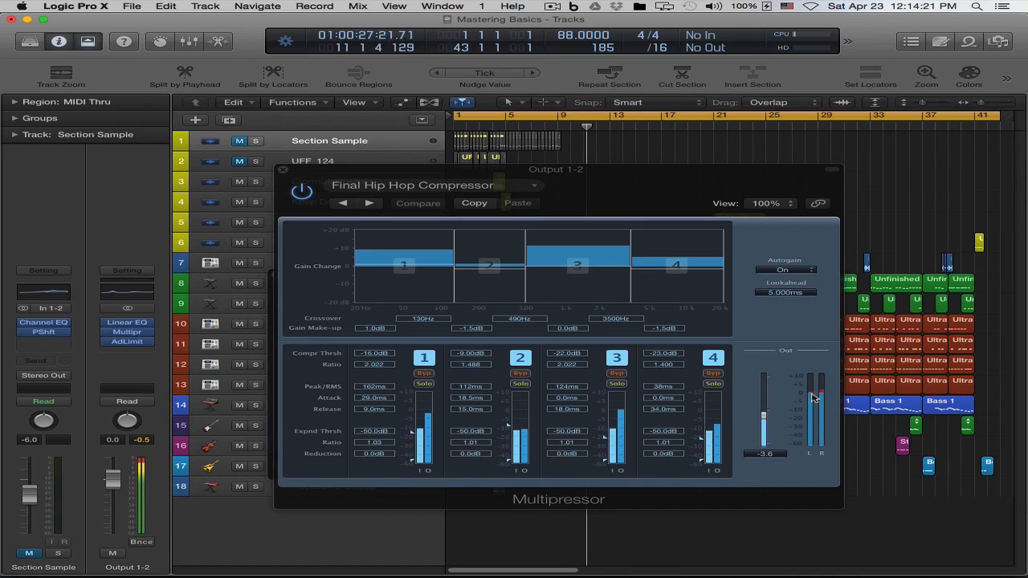
{"action": "left_click", "coordinate": [765, 417]}
{"action": "left_click_drag", "start_coordinate": [765, 417], "coordinate": [765, 421]}
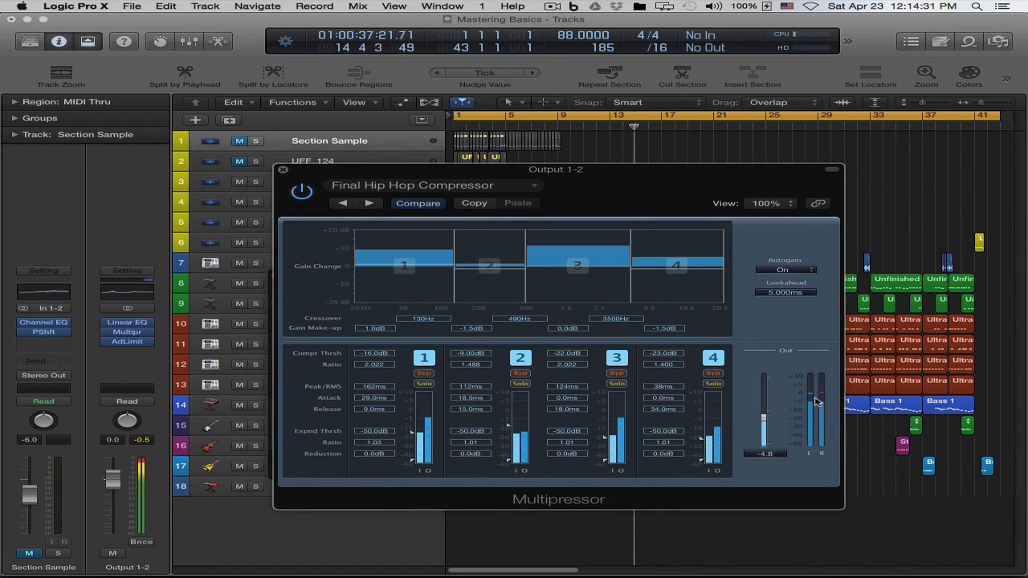
{"action": "left_click_drag", "start_coordinate": [765, 415], "coordinate": [765, 419]}
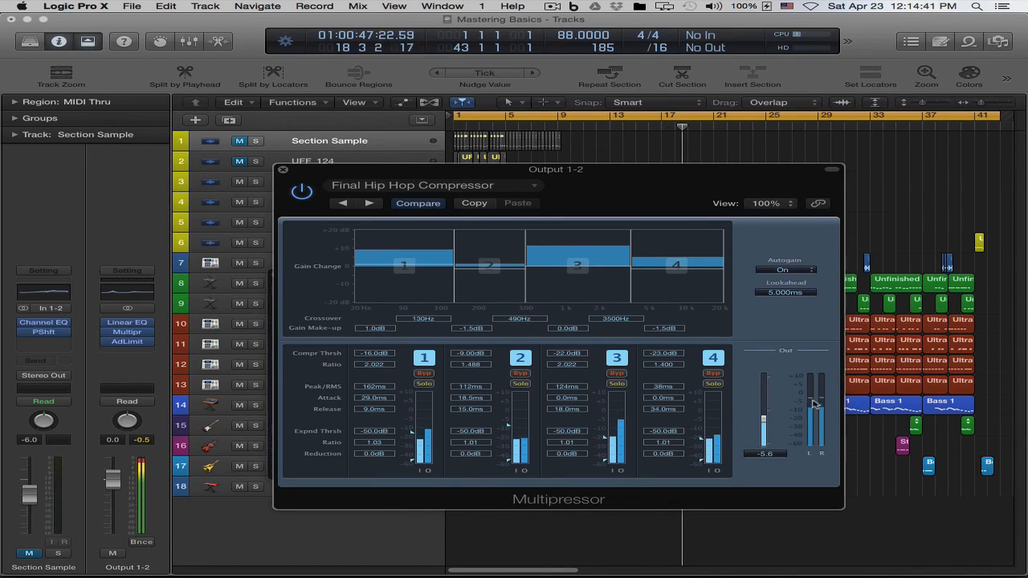
{"action": "left_click", "coordinate": [283, 170]}
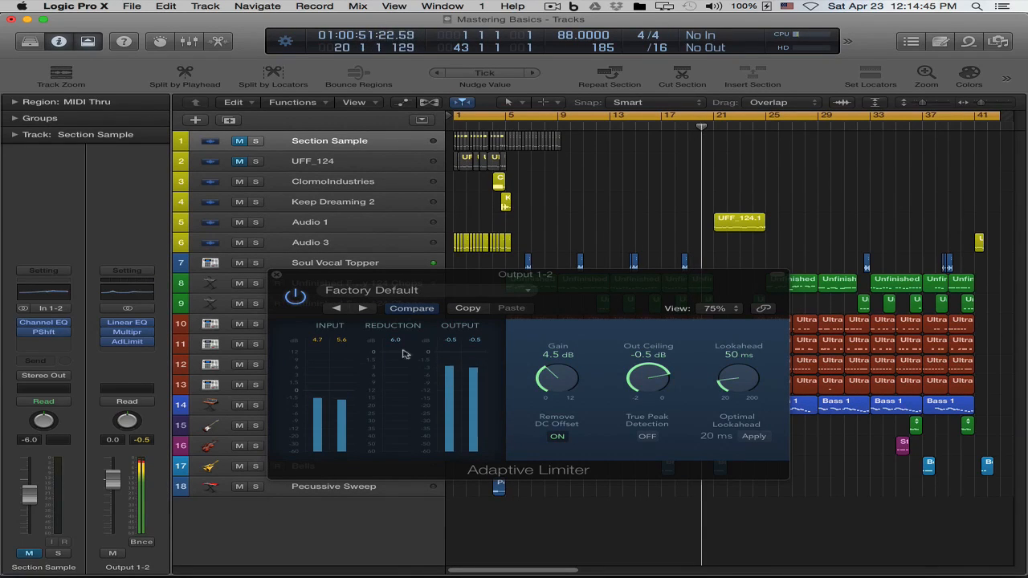
Set the Adaptive Limiter's gain to 4.7 dB, reset its input peak readings, and close its window
{"action": "left_click", "coordinate": [562, 387]}
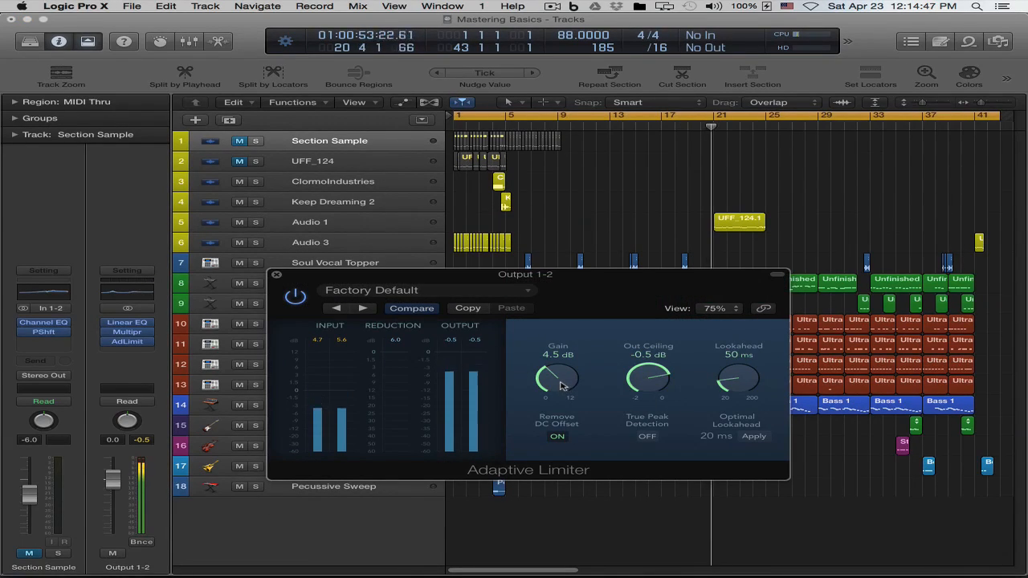
{"action": "left_click_drag", "start_coordinate": [560, 387], "coordinate": [560, 384]}
{"action": "left_click", "coordinate": [321, 341]}
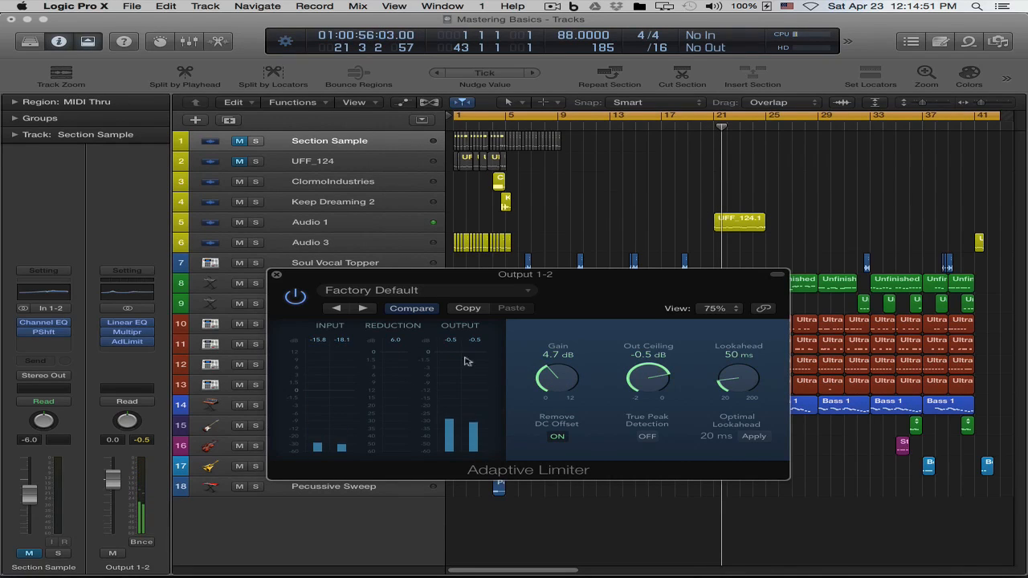
{"action": "left_click", "coordinate": [277, 275]}
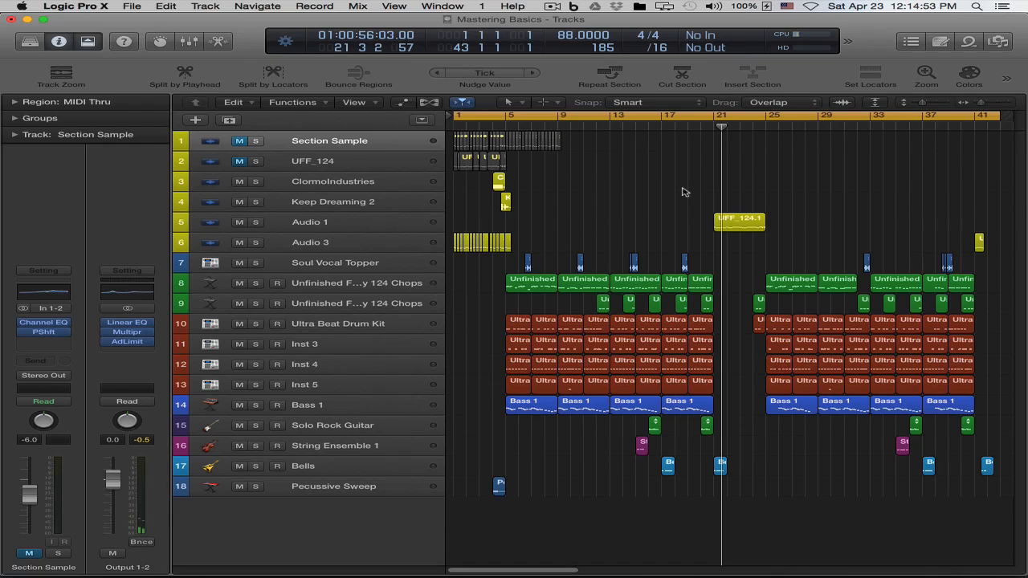
Return the playhead to bar 1, reopen the Adaptive Limiter to review its settings, and close it
{"action": "left_click", "coordinate": [453, 125]}
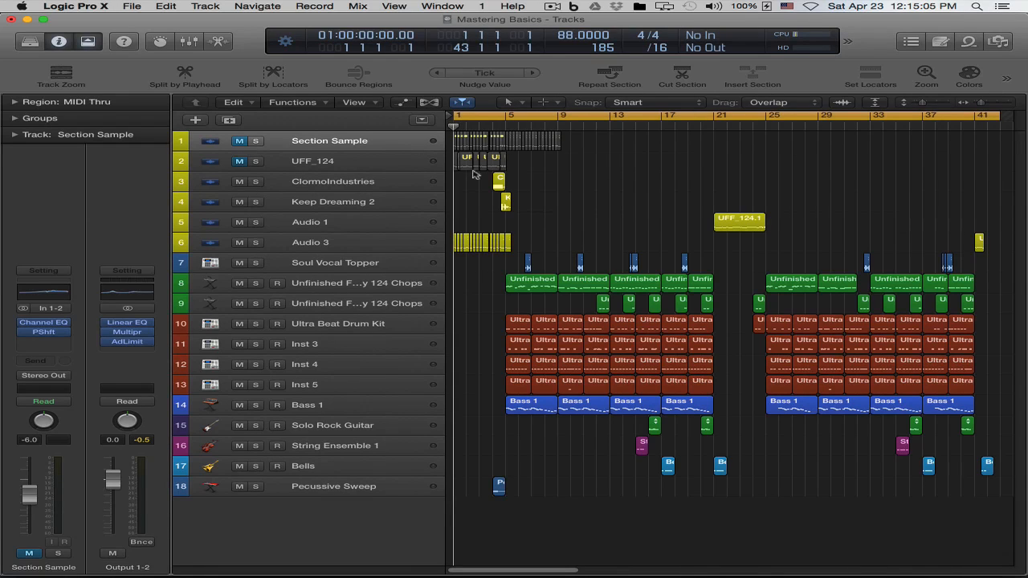
{"action": "mouse_move", "coordinate": [140, 344]}
{"action": "left_click", "coordinate": [131, 343]}
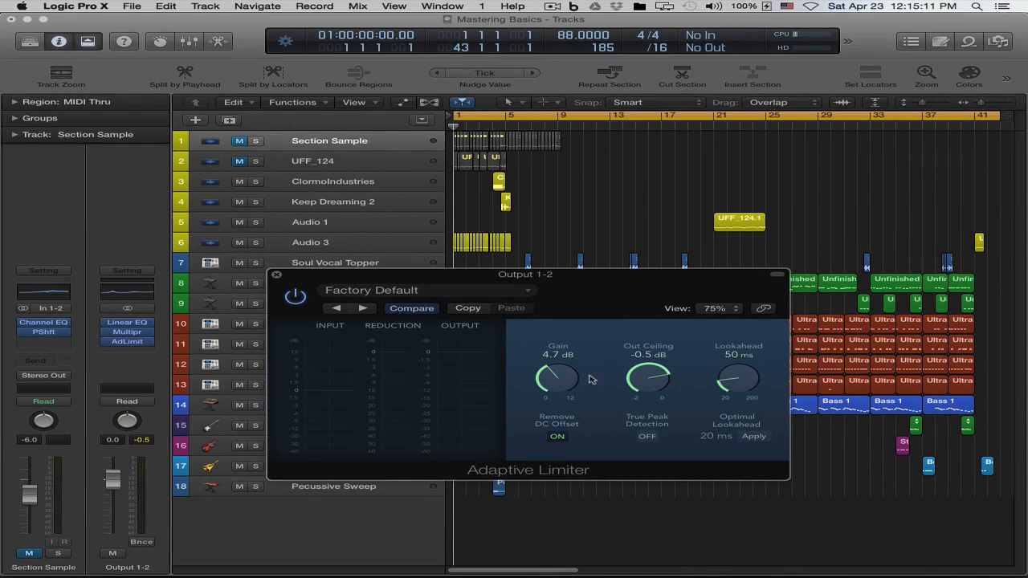
{"action": "left_click", "coordinate": [276, 274]}
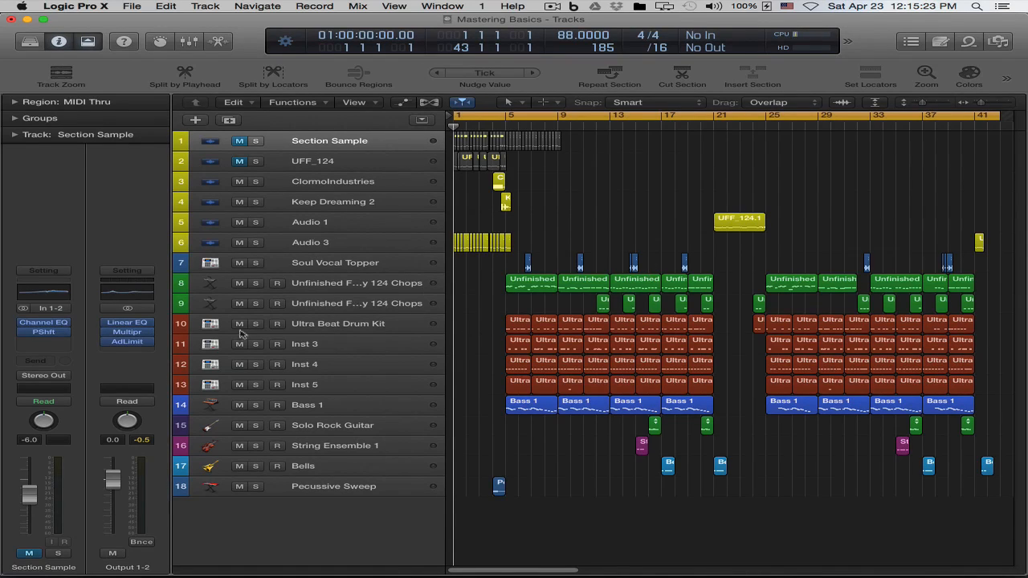
Load the user channel strip setting Free Mastering on the Output 1-2 channel
{"action": "left_click", "coordinate": [149, 272]}
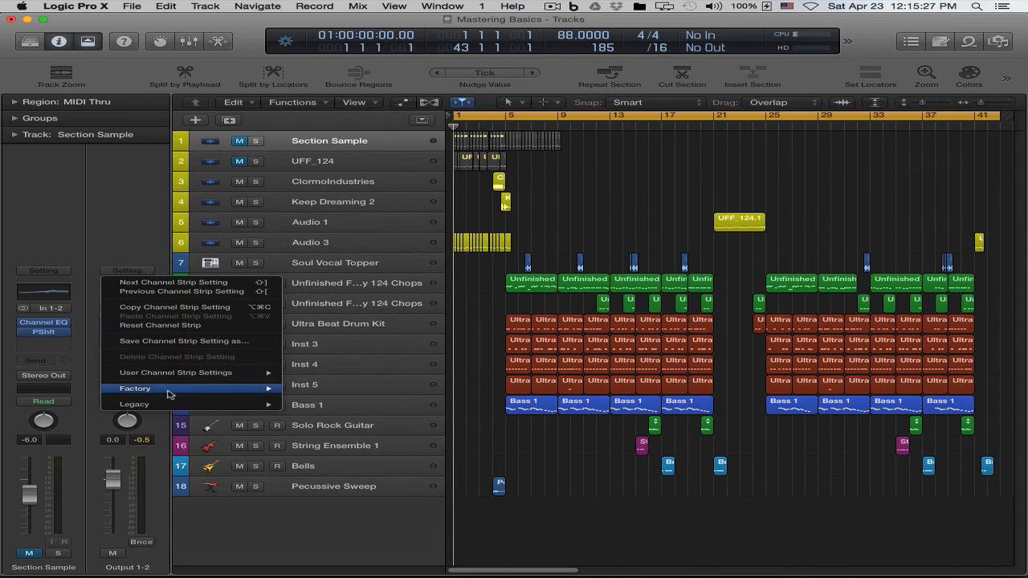
{"action": "mouse_move", "coordinate": [192, 372]}
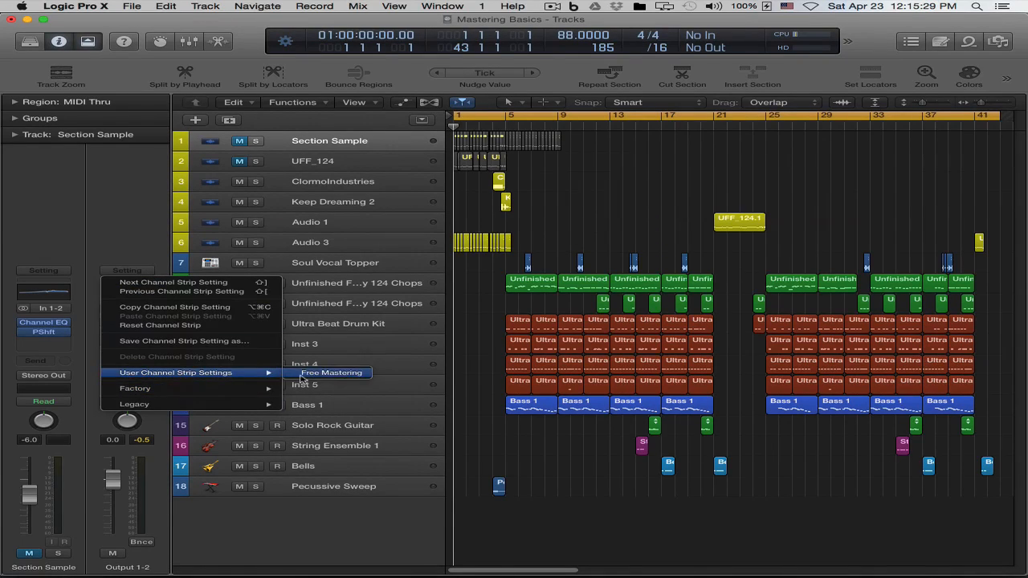
{"action": "left_click", "coordinate": [325, 374]}
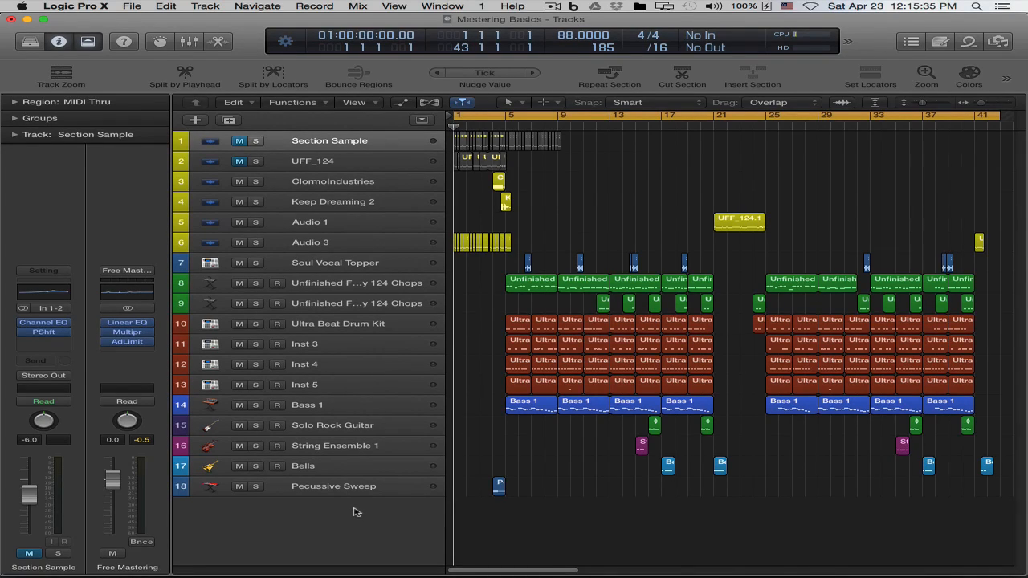
Show the output channel as a track below Pecussive Sweep and rename it Output
{"action": "key", "text": "shift+super+m"}
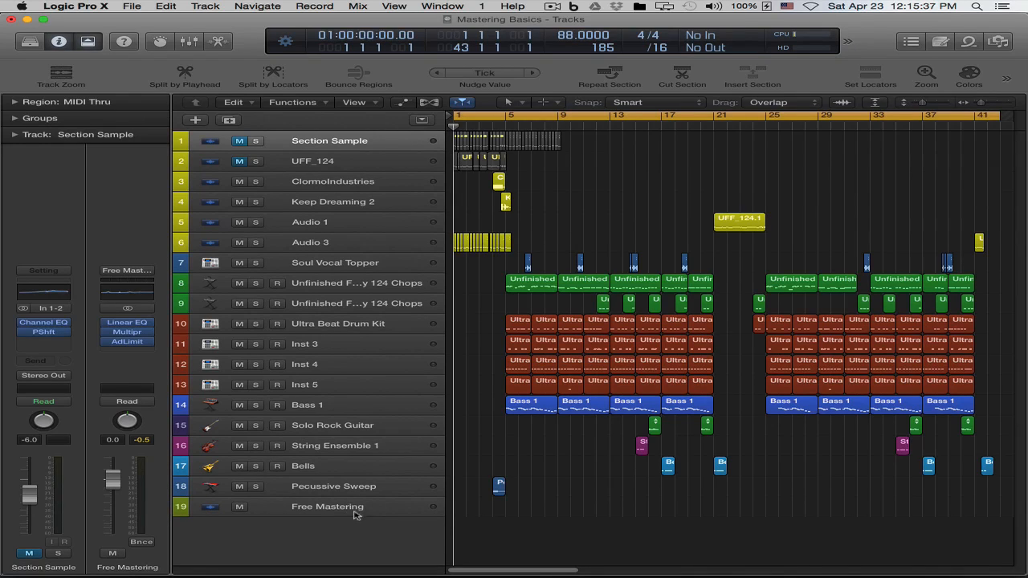
{"action": "left_click", "coordinate": [355, 511]}
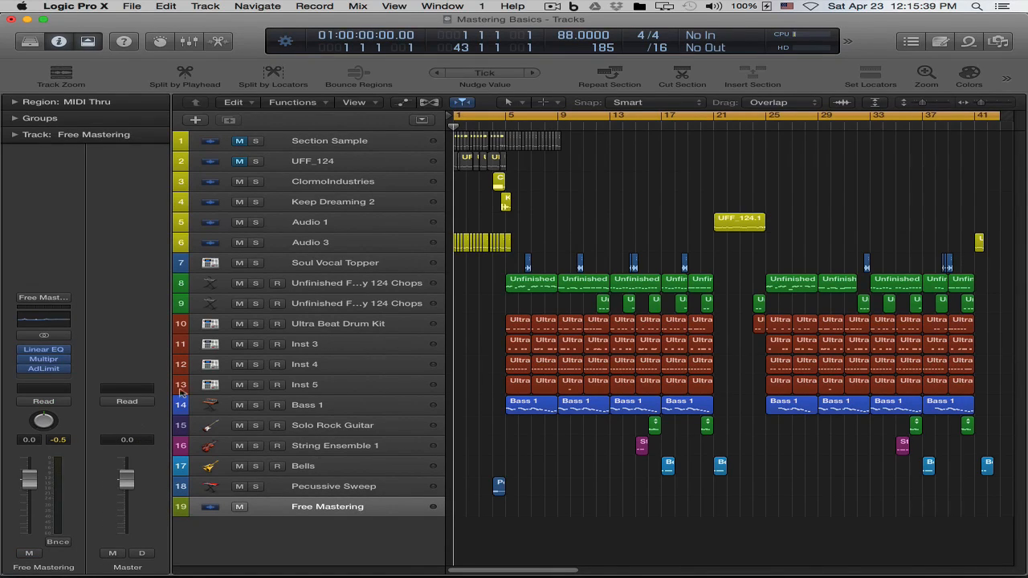
{"action": "key", "text": "Up"}
{"action": "left_click", "coordinate": [314, 505]}
{"action": "double_click", "coordinate": [318, 511]}
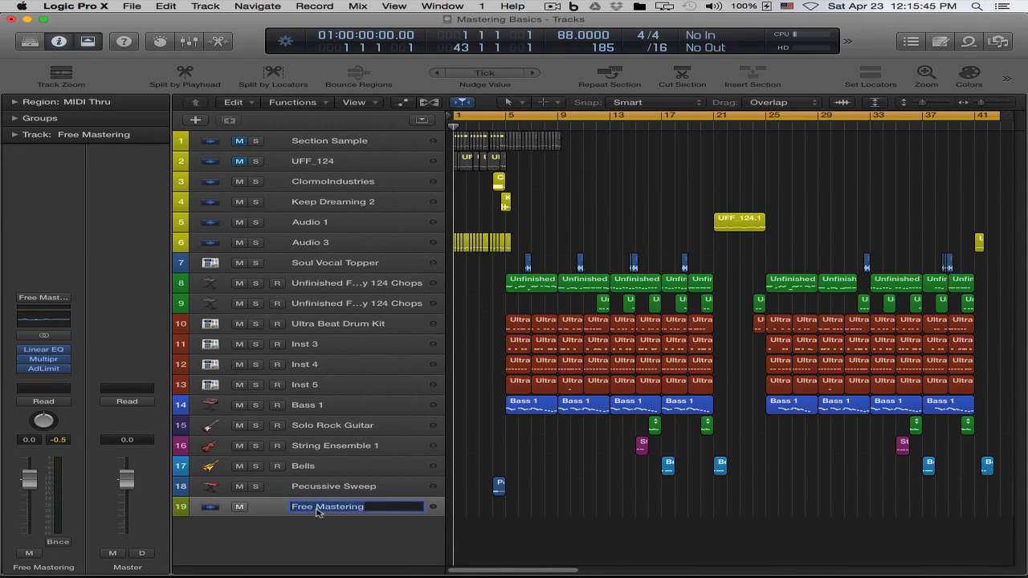
{"action": "type", "text": "Output"}
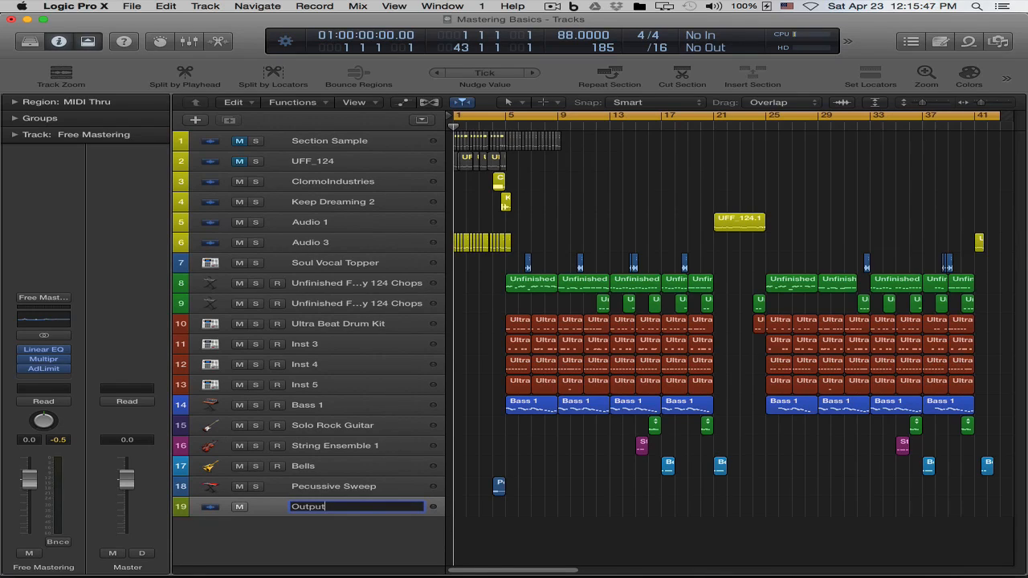
{"action": "key", "text": "Return"}
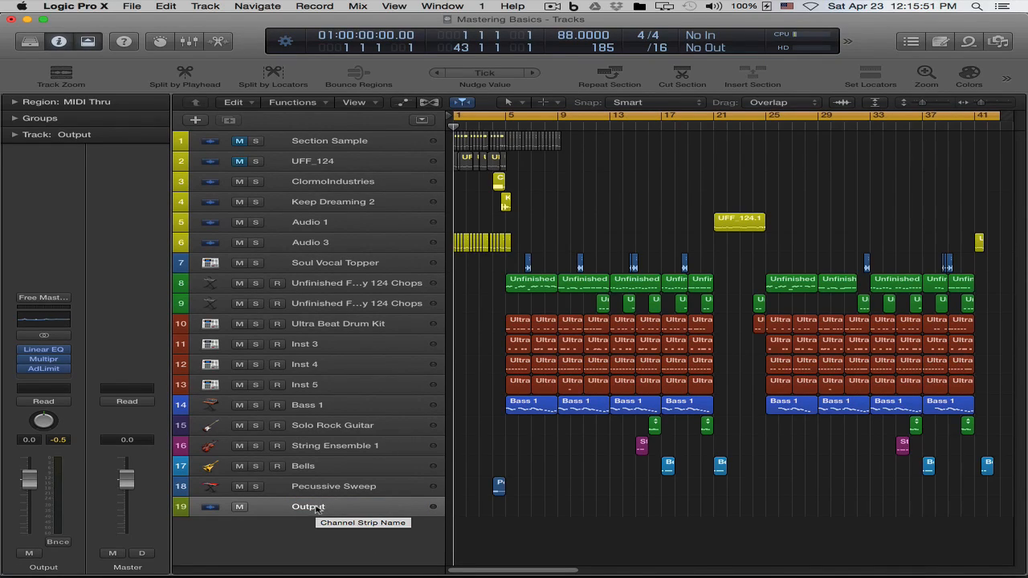
Select the Bells track and show the Mixer below the tracks
{"action": "left_click", "coordinate": [330, 473]}
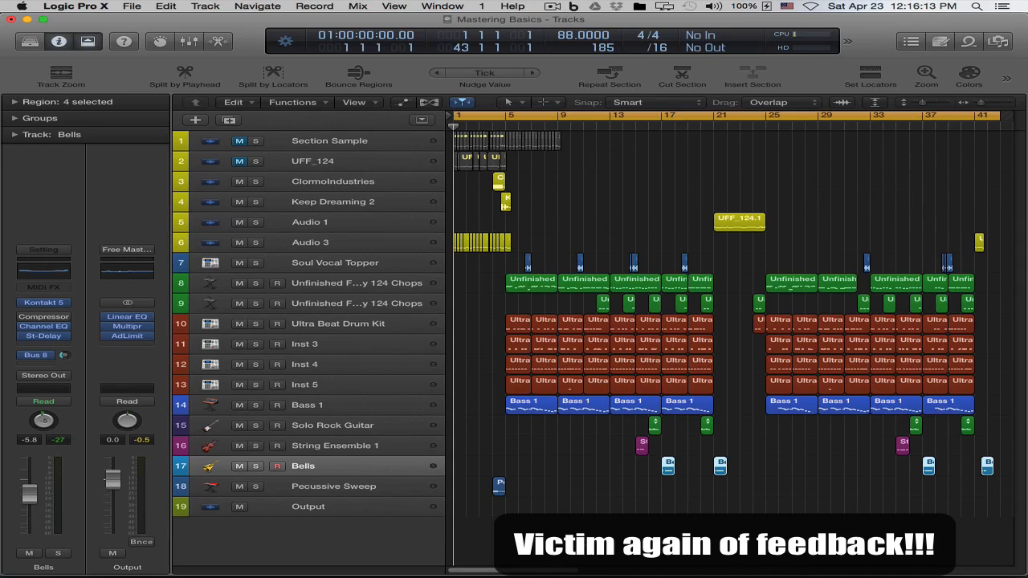
{"action": "key", "text": "x"}
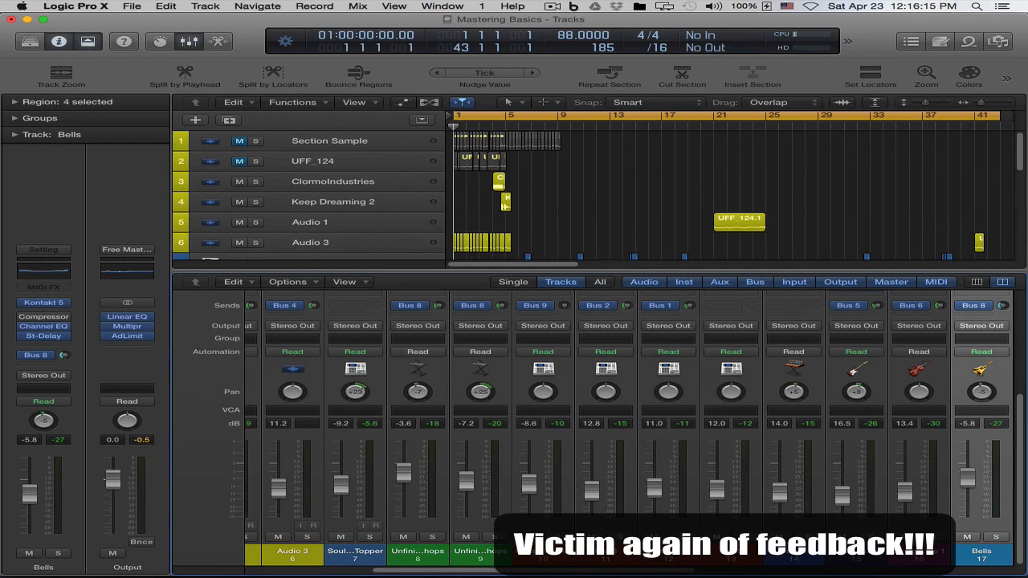
View the channel strips of the first tracks in a slightly shorter Mixer, close the Mixer and deselect all regions
{"action": "left_click_drag", "start_coordinate": [632, 571], "coordinate": [446, 571]}
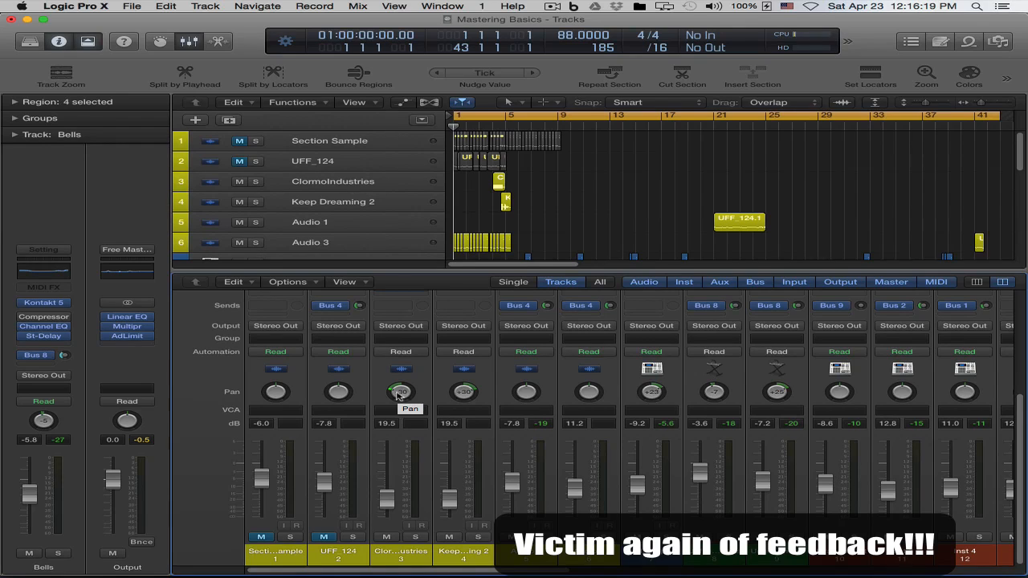
{"action": "left_click_drag", "start_coordinate": [514, 275], "coordinate": [511, 296]}
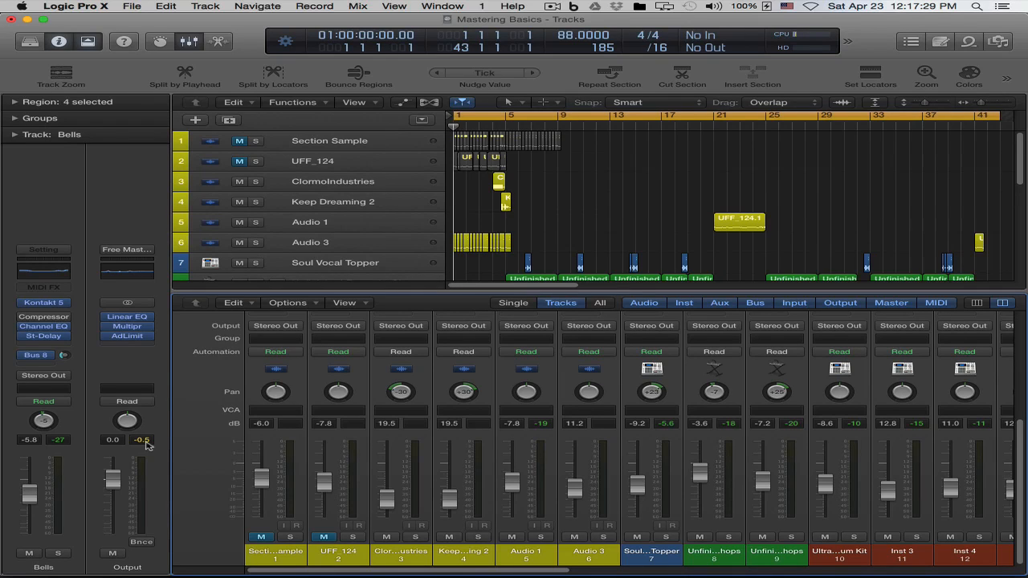
{"action": "key", "text": "x"}
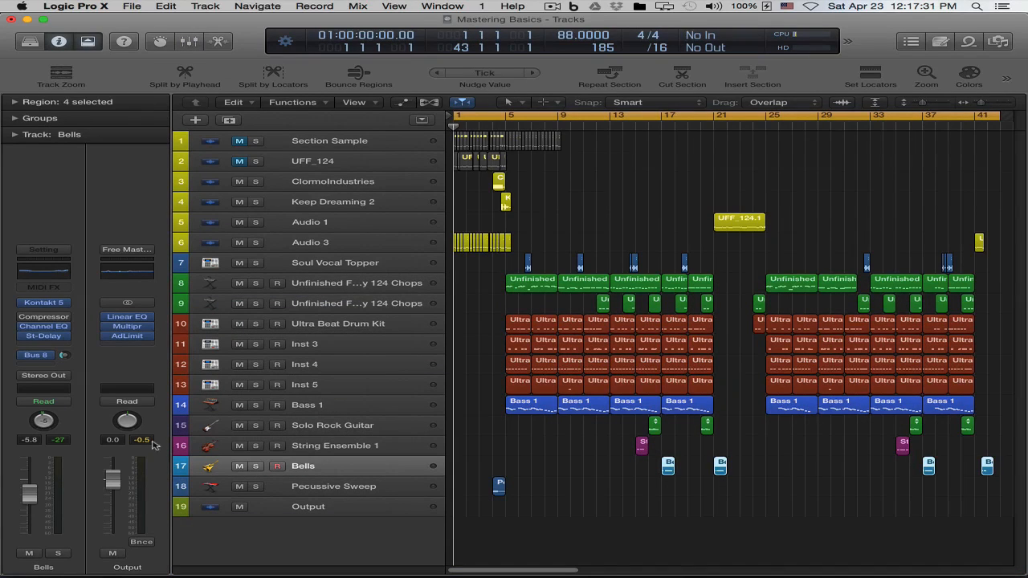
{"action": "left_click", "coordinate": [628, 542]}
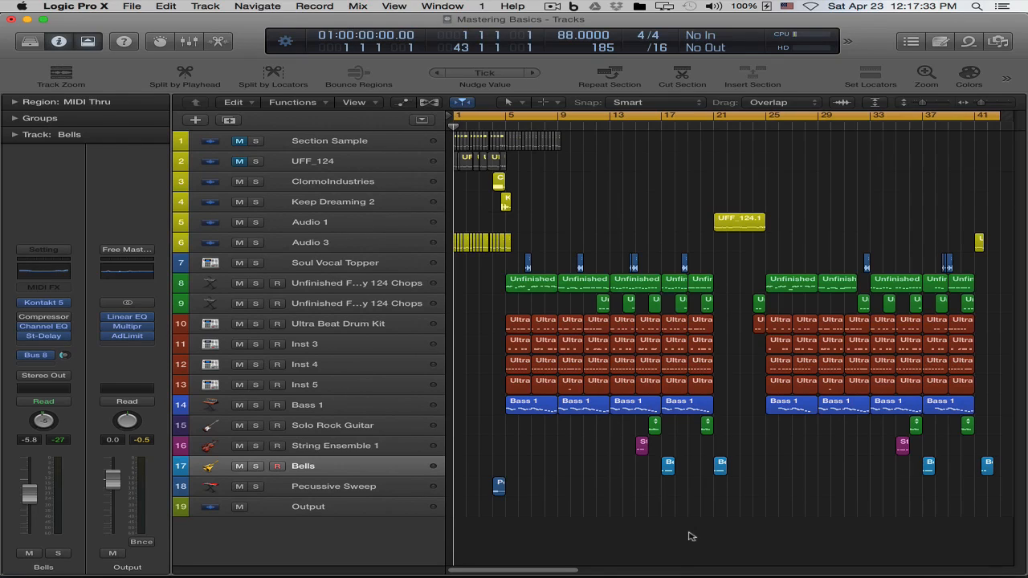
Open the bounce settings for the project or section and move the dialog lower over the arrangement
{"action": "left_click", "coordinate": [132, 8]}
{"action": "mouse_move", "coordinate": [229, 260]}
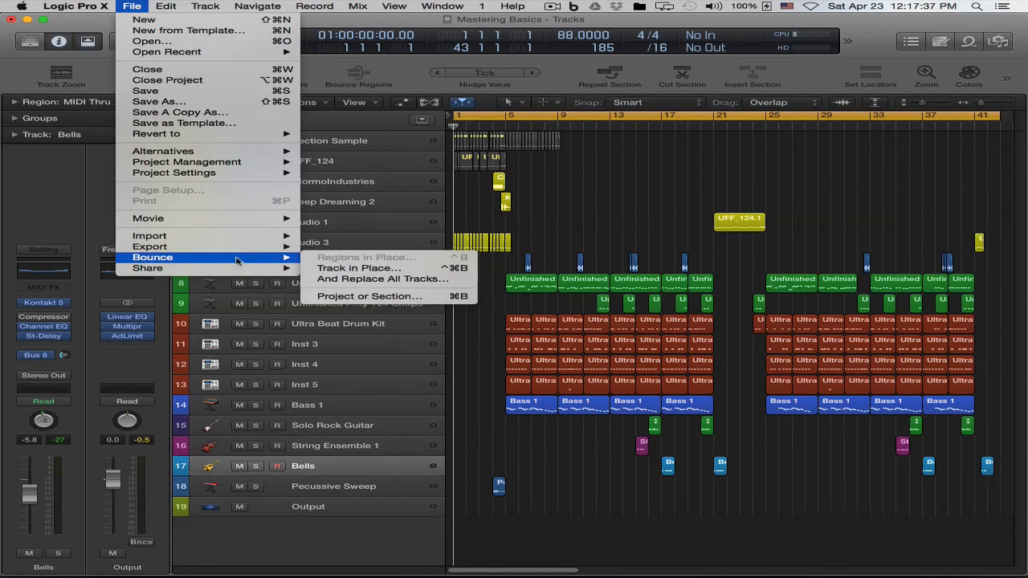
{"action": "left_click", "coordinate": [396, 297]}
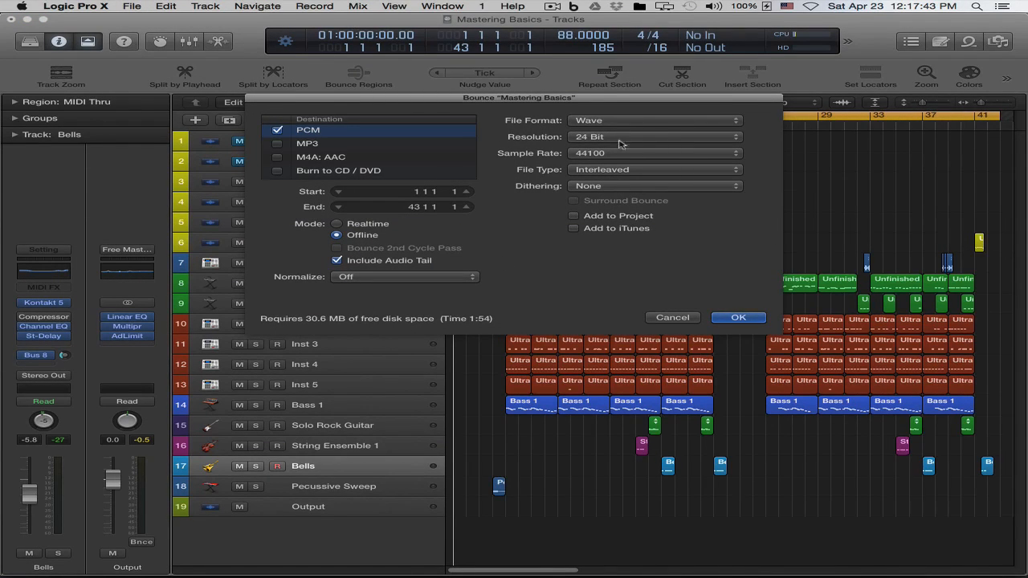
{"action": "left_click_drag", "start_coordinate": [517, 102], "coordinate": [550, 187]}
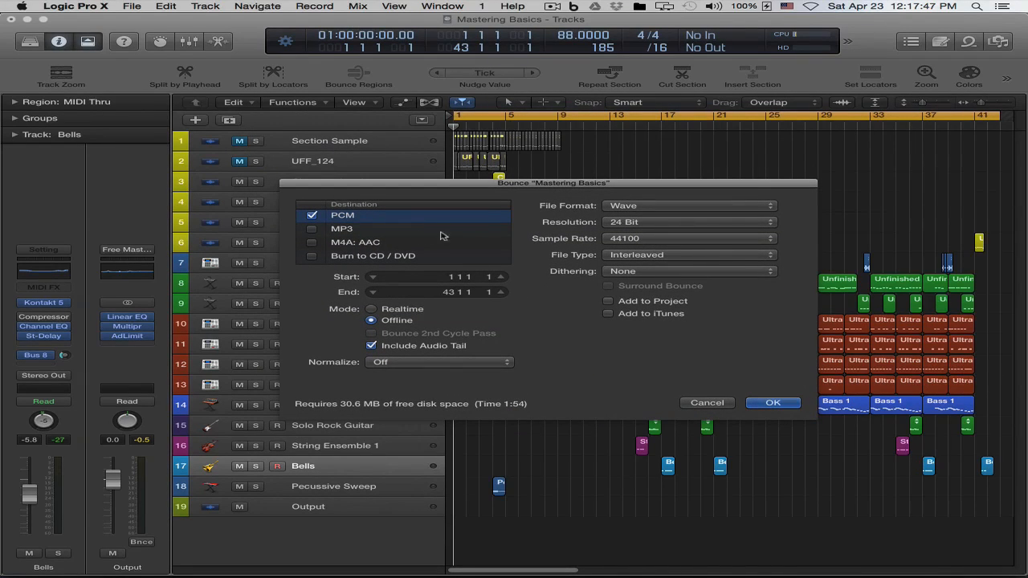
Try adding MP3 as a bounce destination, examine the MP3, M4A: AAC and Burn to CD/DVD options, and return to PCM only
{"action": "left_click", "coordinate": [312, 229]}
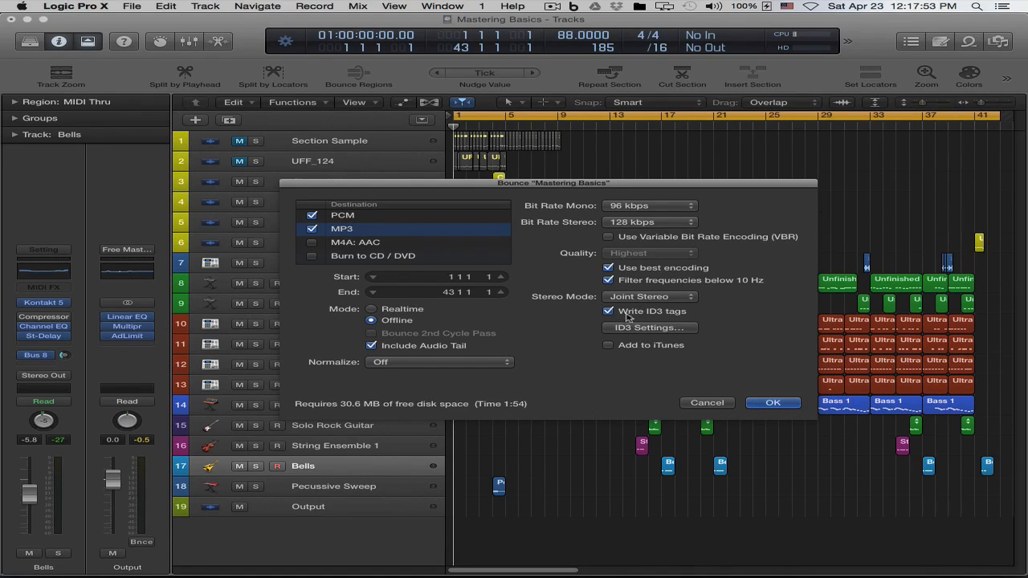
{"action": "left_click", "coordinate": [625, 224]}
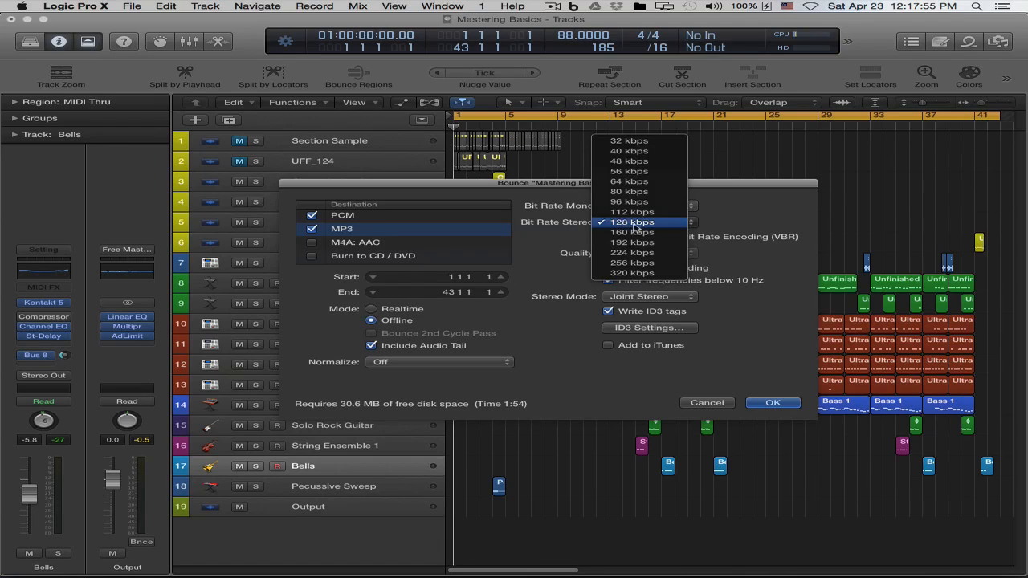
{"action": "left_click", "coordinate": [727, 223]}
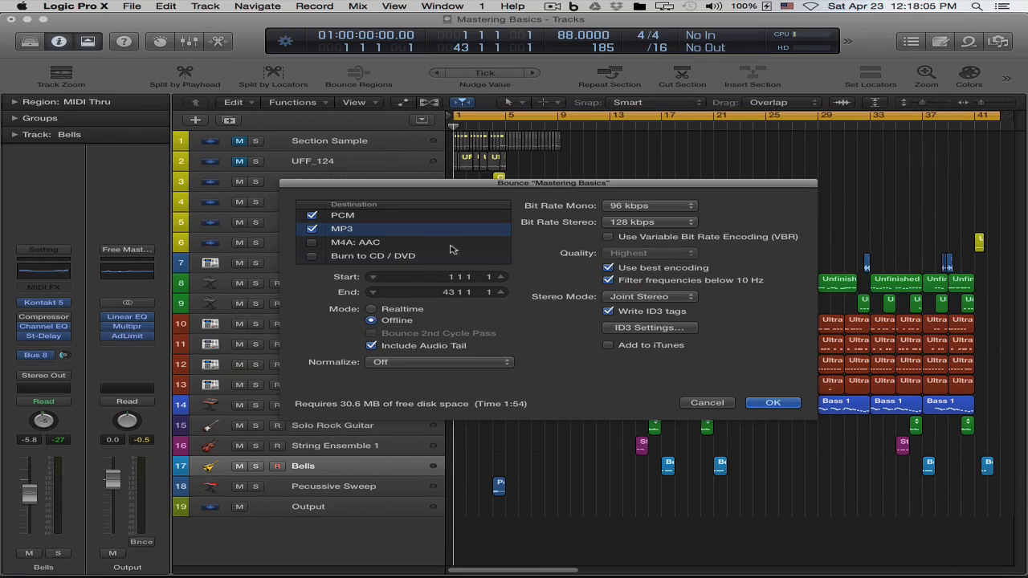
{"action": "left_click", "coordinate": [365, 245]}
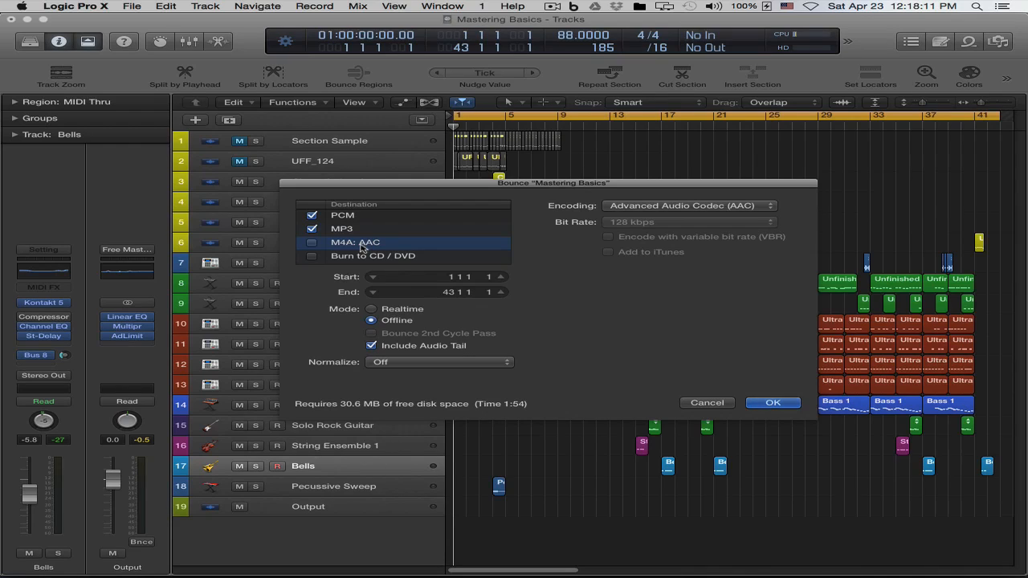
{"action": "left_click", "coordinate": [371, 257]}
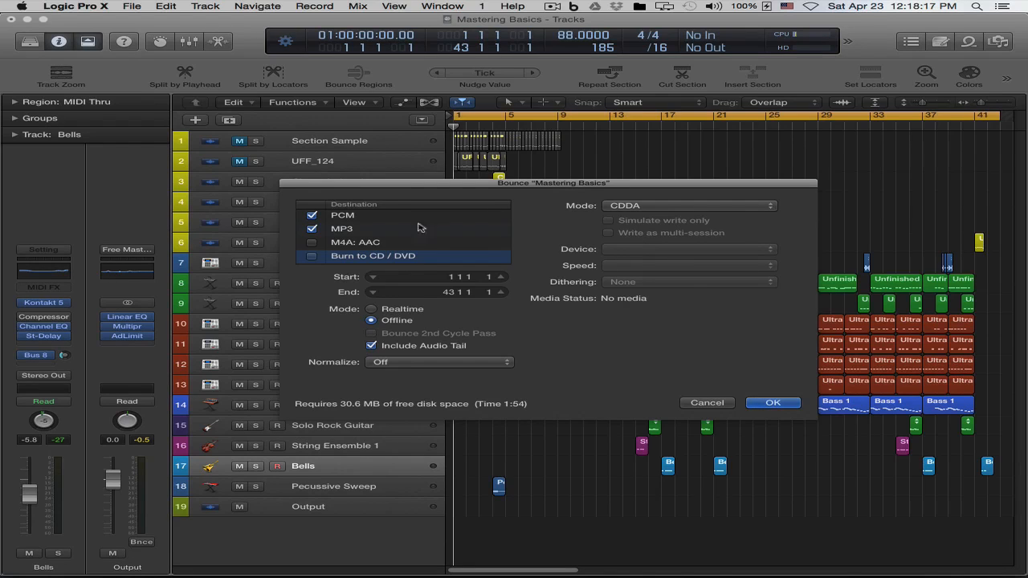
{"action": "left_click", "coordinate": [376, 228]}
{"action": "left_click", "coordinate": [313, 229]}
{"action": "left_click", "coordinate": [367, 216]}
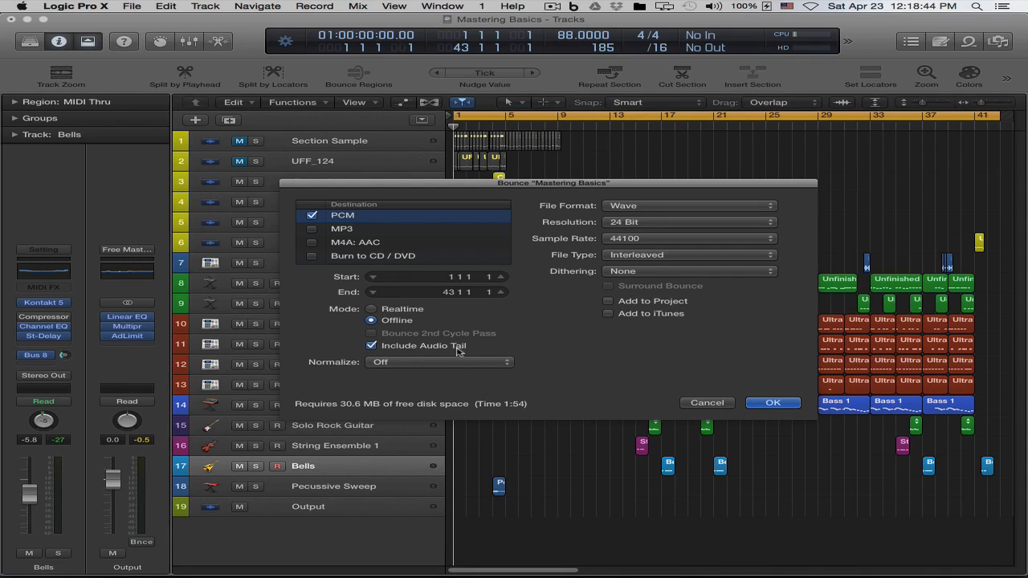
Configure the PCM bounce with Normalize On, 16 Bit resolution and UV22HR dithering, and cancel it when asked for the file name
{"action": "left_click", "coordinate": [396, 364]}
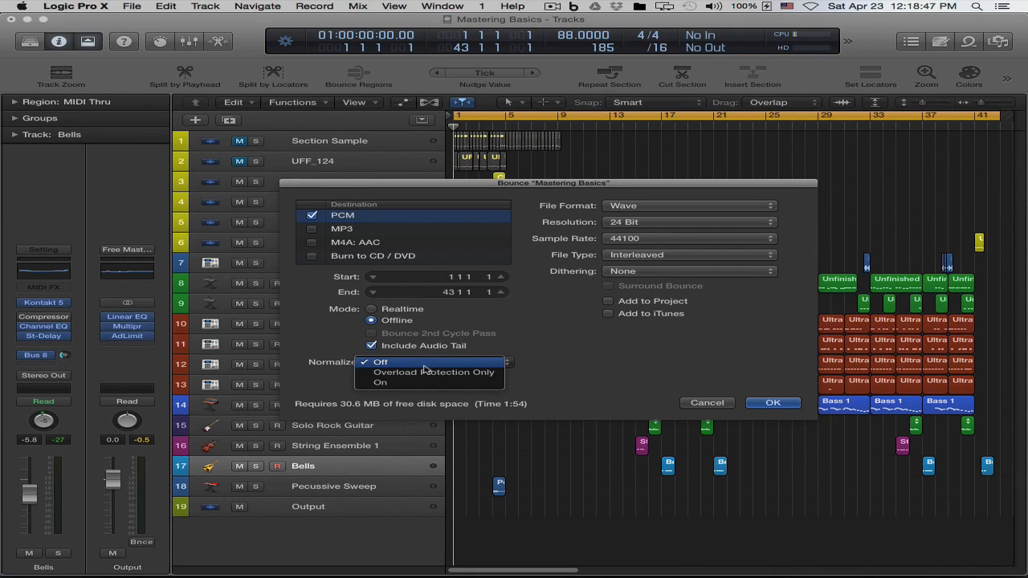
{"action": "left_click", "coordinate": [475, 383]}
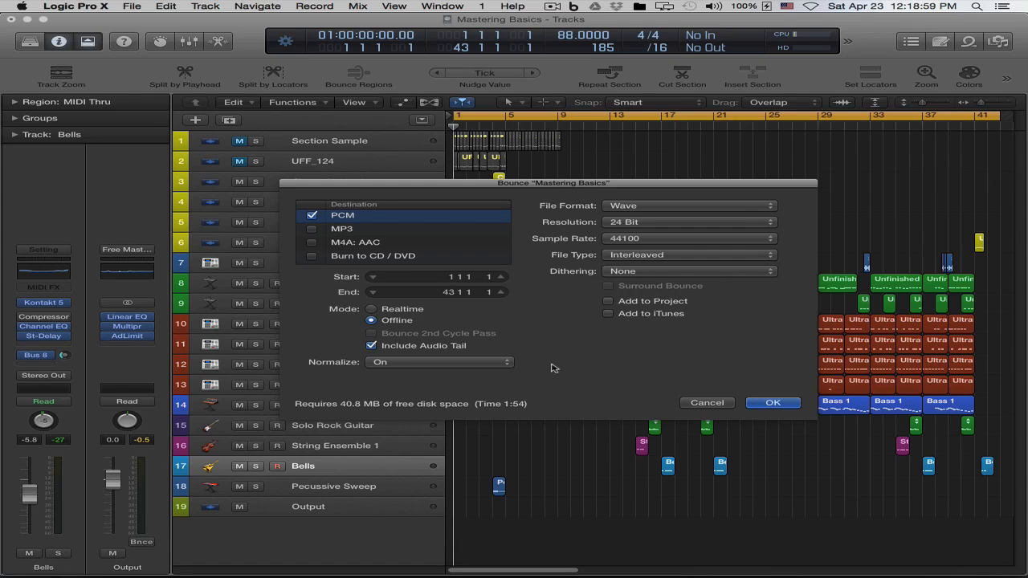
{"action": "left_click", "coordinate": [647, 224]}
{"action": "left_click", "coordinate": [635, 225]}
{"action": "left_click", "coordinate": [723, 272]}
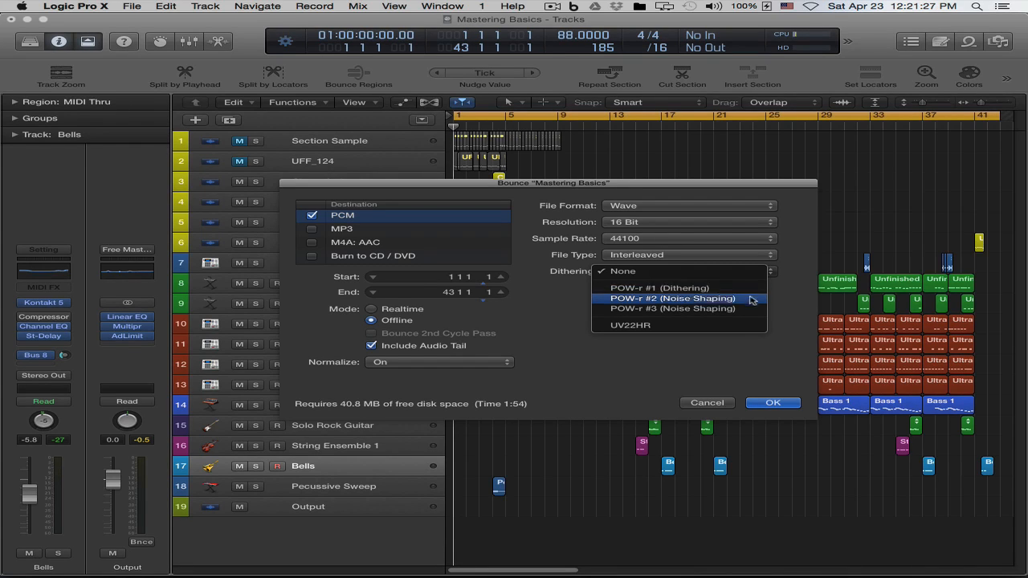
{"action": "left_click", "coordinate": [673, 327]}
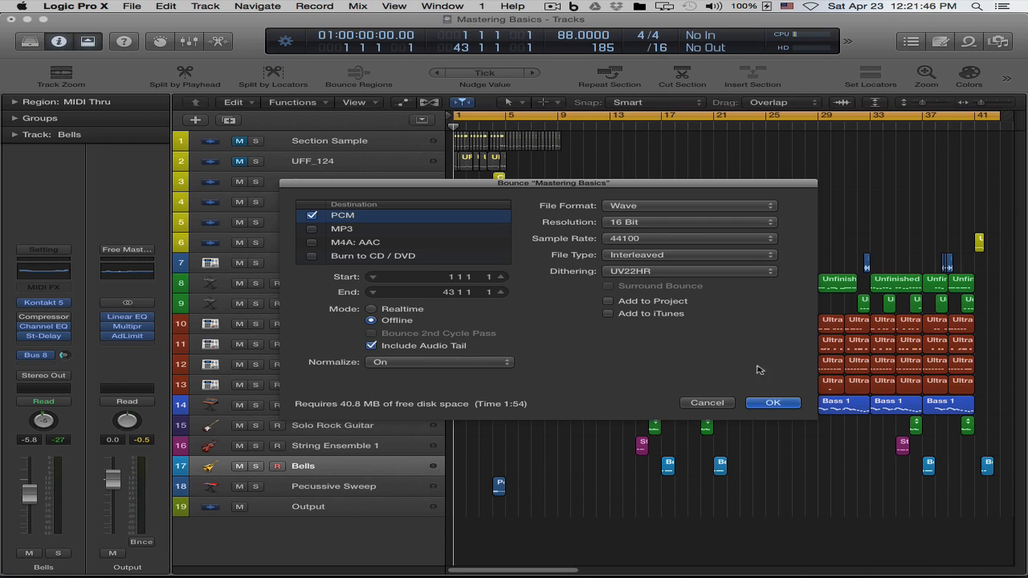
{"action": "left_click", "coordinate": [772, 403]}
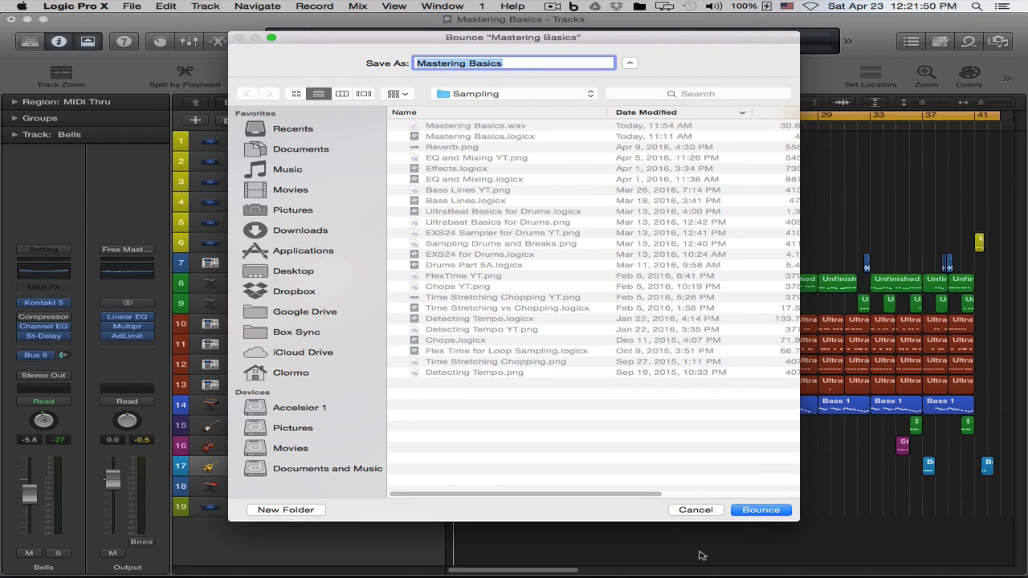
{"action": "left_click", "coordinate": [704, 513]}
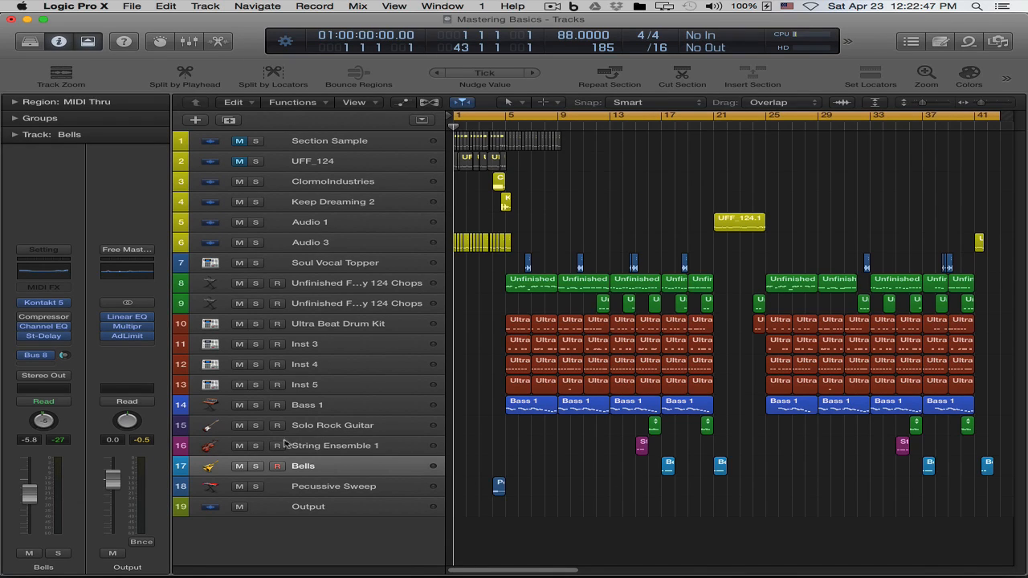
Clear the peak level readings of all channels and show the Mixer again
{"action": "left_click", "coordinate": [141, 441]}
{"action": "key", "text": "x"}
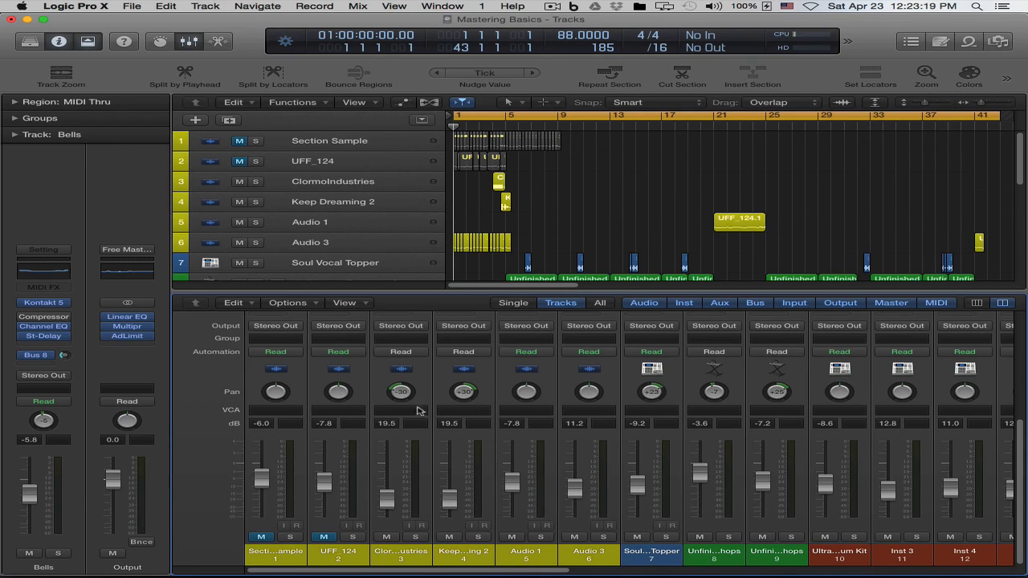
Insert a stereo Gain plug-in below PShft on the UFF_124 channel, review it against the faders, and close its window
{"action": "left_click", "coordinate": [361, 388]}
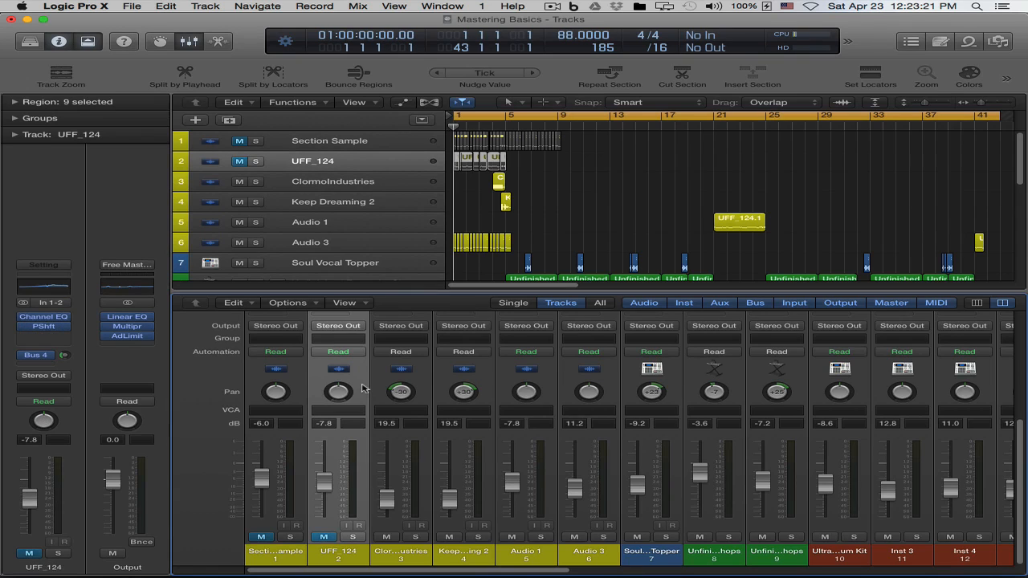
{"action": "scroll", "coordinate": [361, 389], "scroll_direction": "up", "scroll_amount": 5}
{"action": "left_click", "coordinate": [343, 426]}
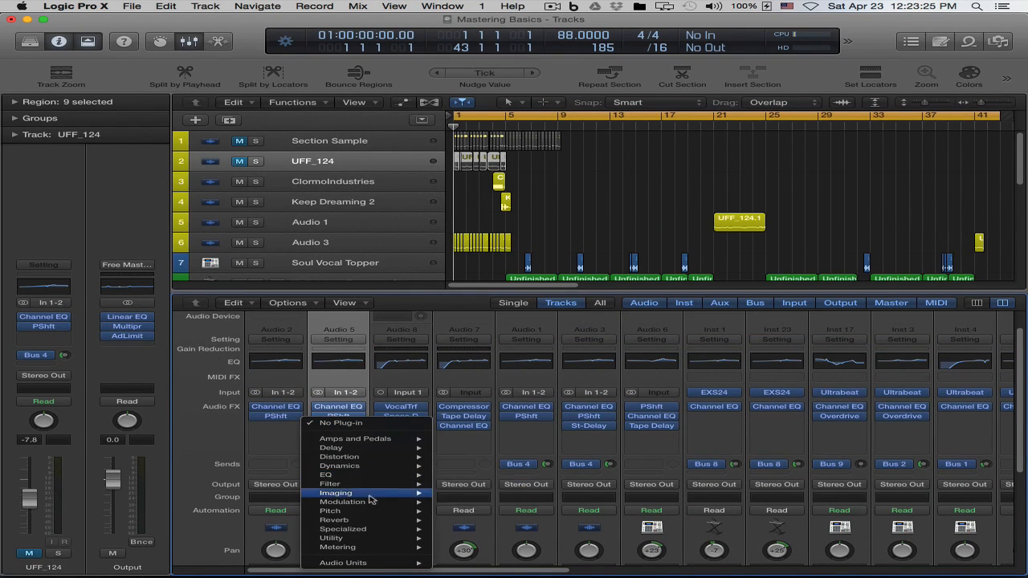
{"action": "mouse_move", "coordinate": [378, 539]}
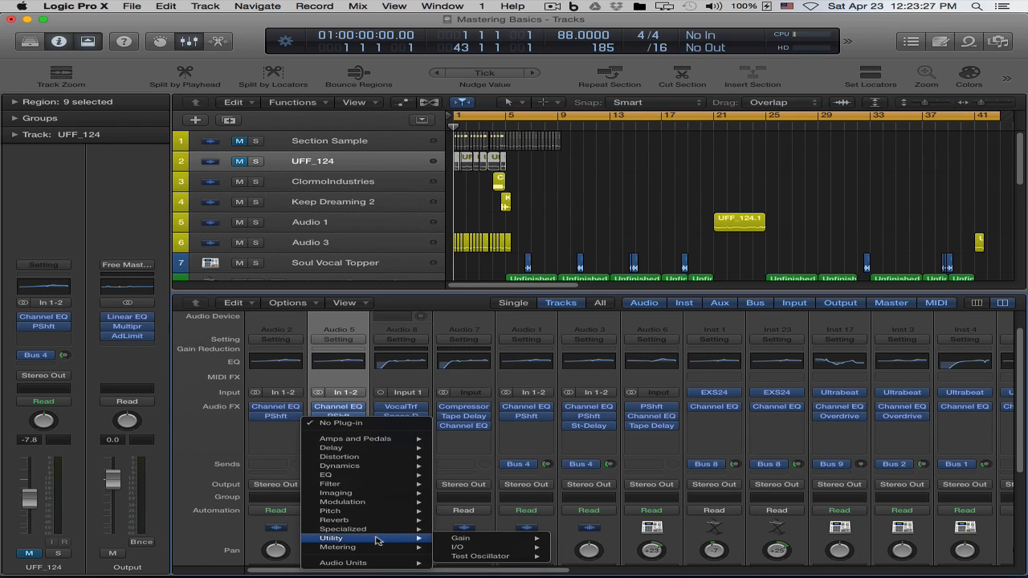
{"action": "mouse_move", "coordinate": [474, 540]}
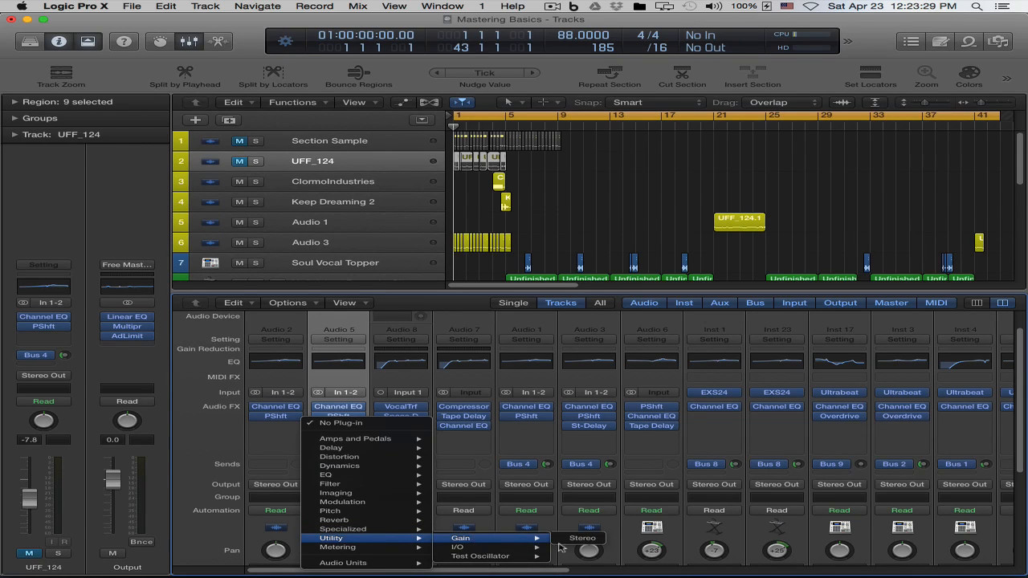
{"action": "left_click", "coordinate": [580, 538]}
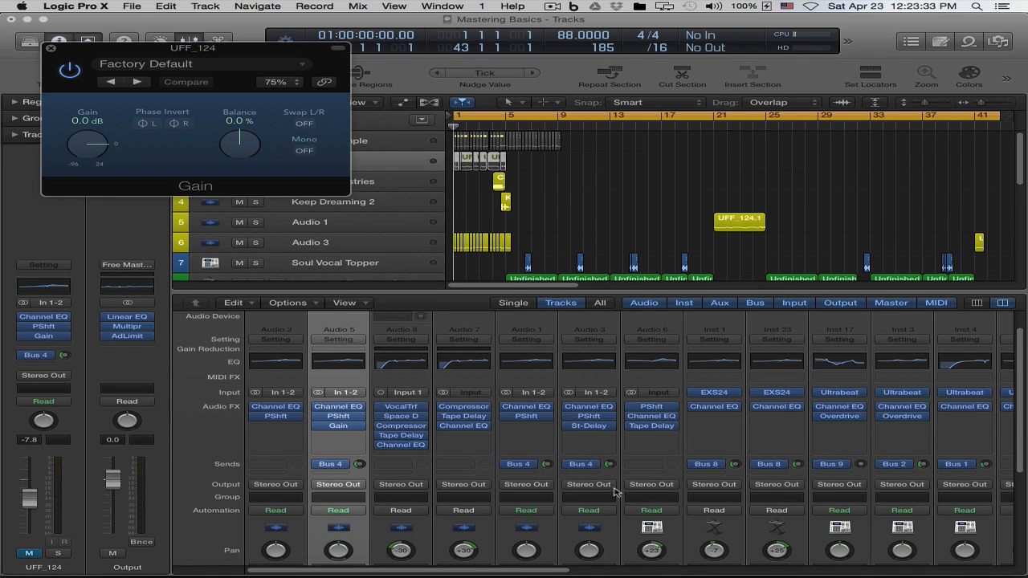
{"action": "scroll", "coordinate": [614, 491], "scroll_direction": "down", "scroll_amount": 5}
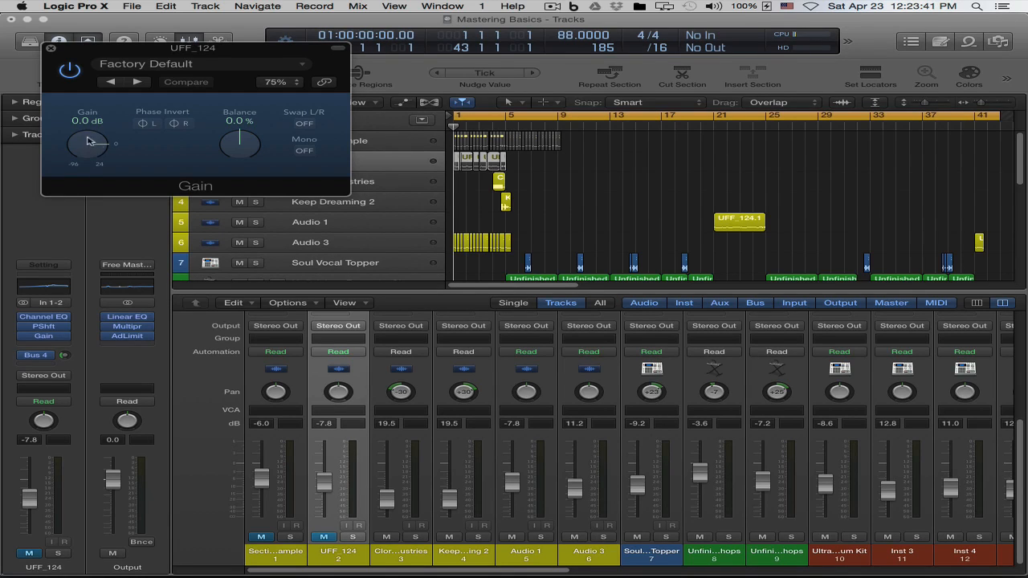
{"action": "left_click", "coordinate": [51, 49]}
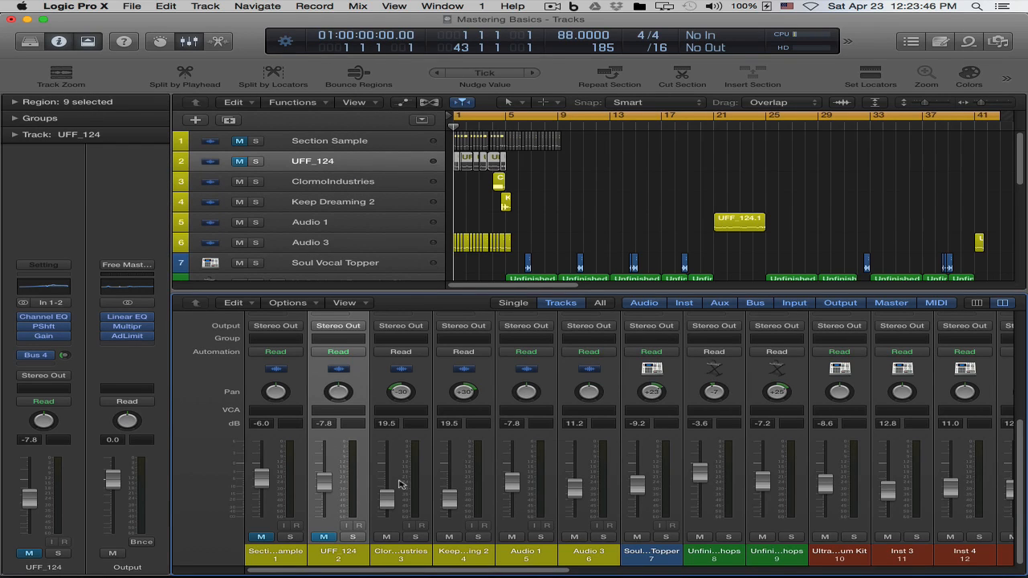
Remove the Gain plug-in from the UFF_124 channel
{"action": "scroll", "coordinate": [400, 484], "scroll_direction": "up", "scroll_amount": 5}
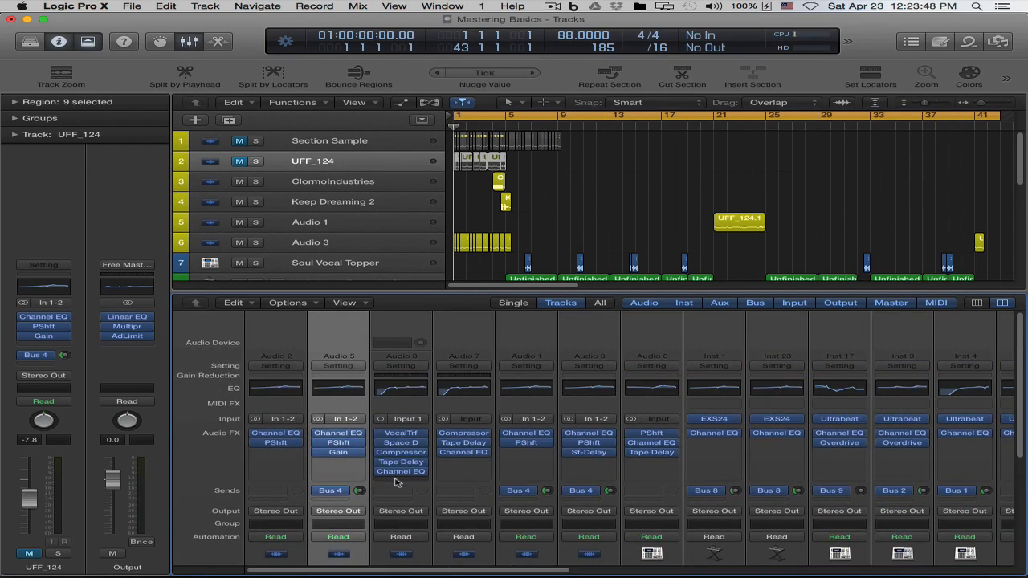
{"action": "left_click", "coordinate": [338, 452]}
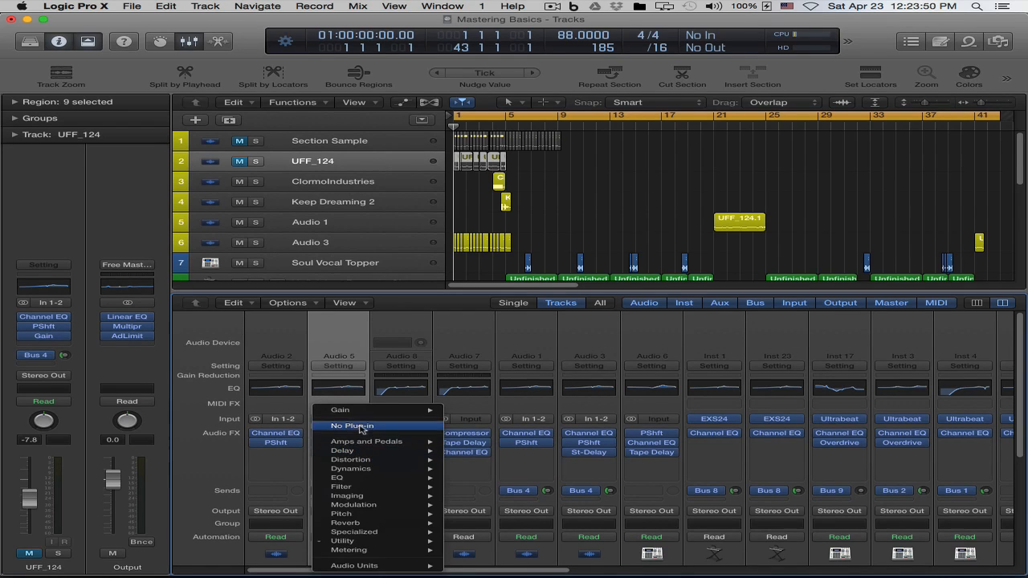
{"action": "left_click", "coordinate": [351, 362]}
Look over the UFF_124 channel's fader and effect slots, close the Mixer and deselect all regions
{"action": "scroll", "coordinate": [341, 474], "scroll_direction": "down", "scroll_amount": 5}
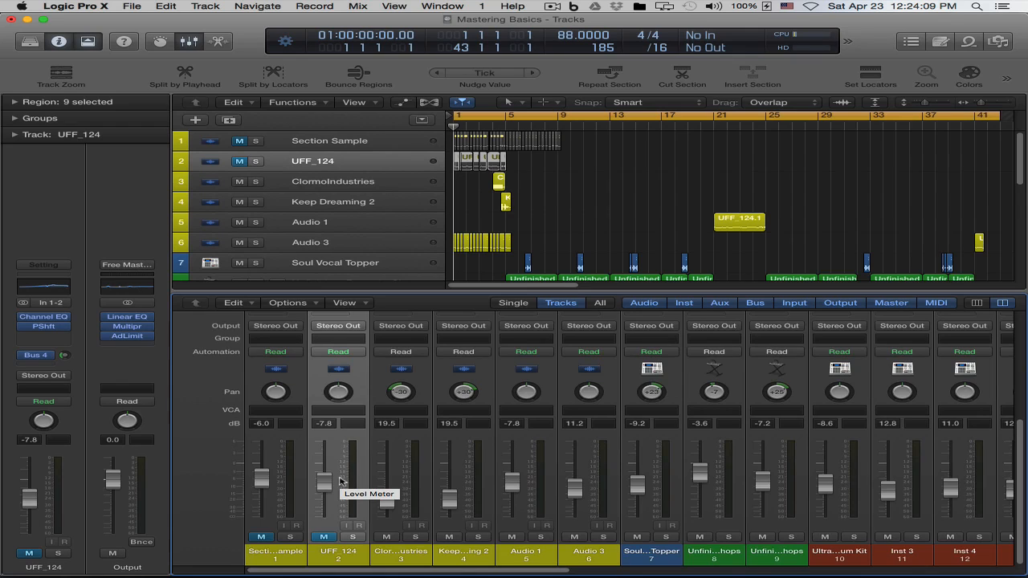
{"action": "scroll", "coordinate": [339, 480], "scroll_direction": "up", "scroll_amount": 5}
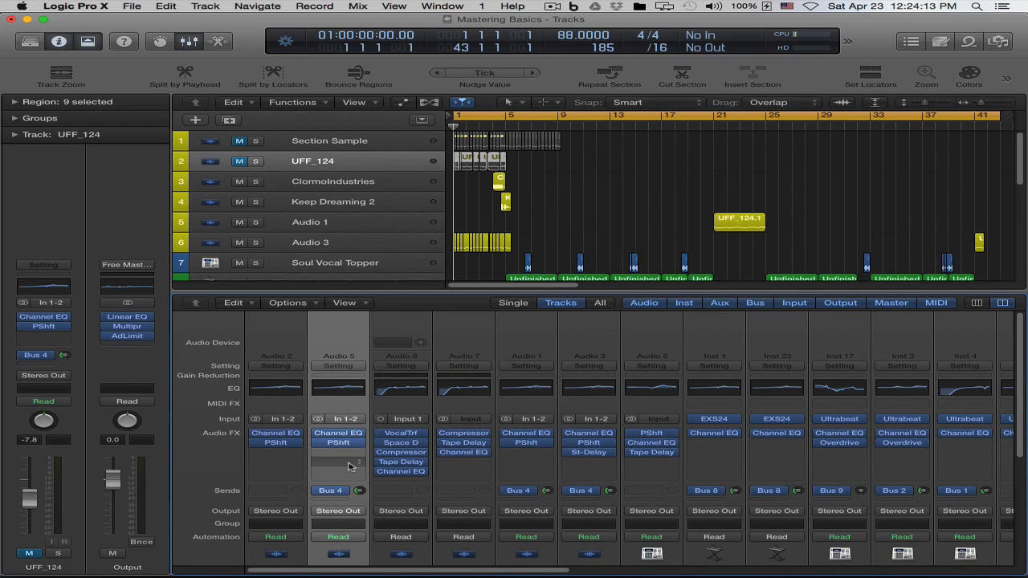
{"action": "key", "text": "x"}
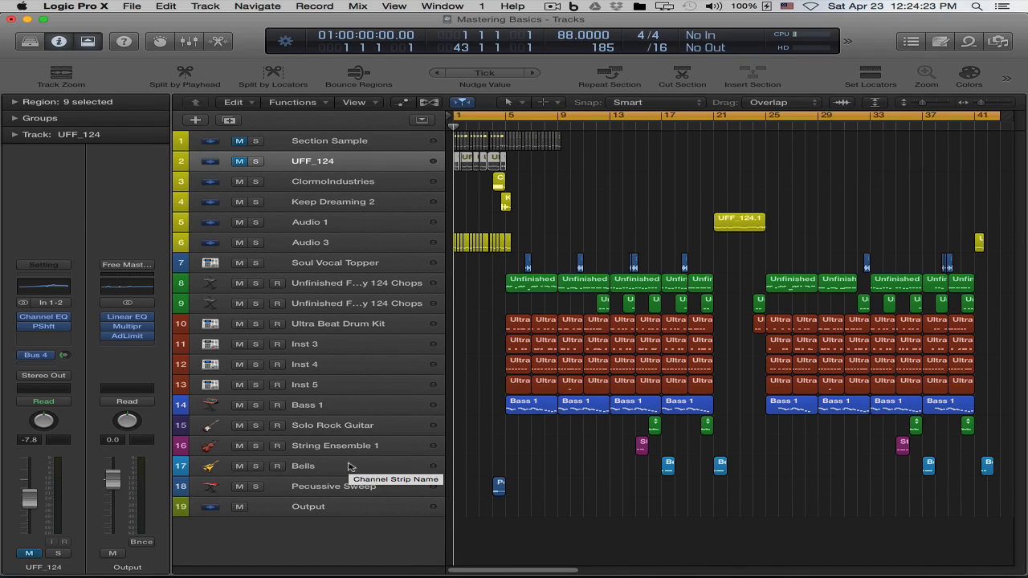
{"action": "left_click", "coordinate": [681, 515]}
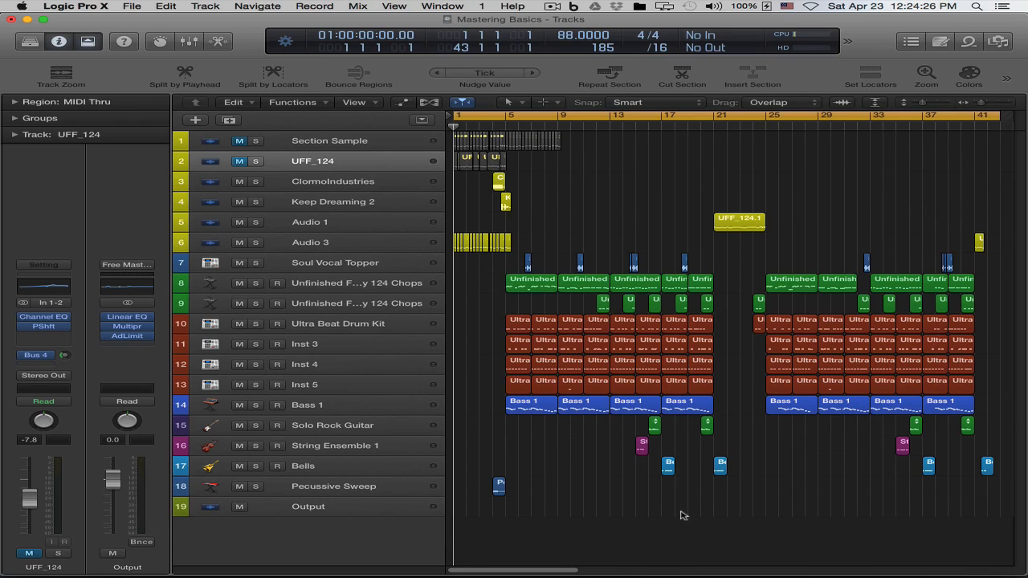